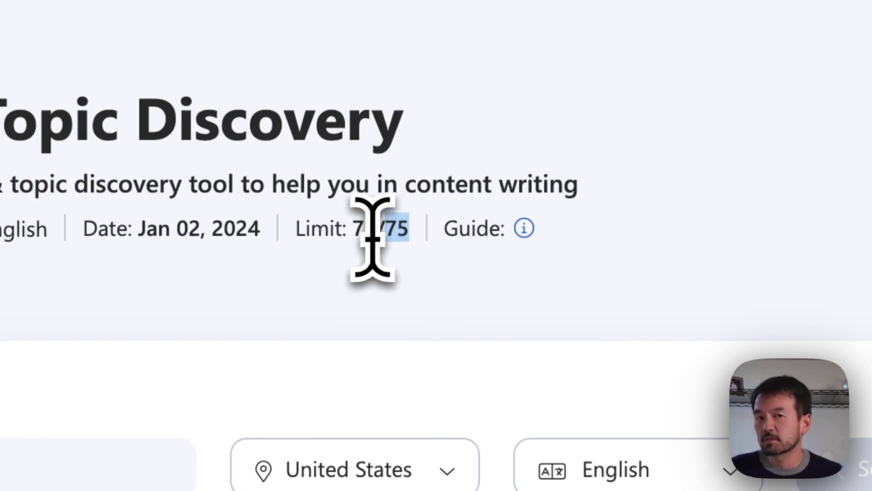
Check the search limit and go through the Topic Discovery guide's hints for keyword, location and language
double_click(357, 227)
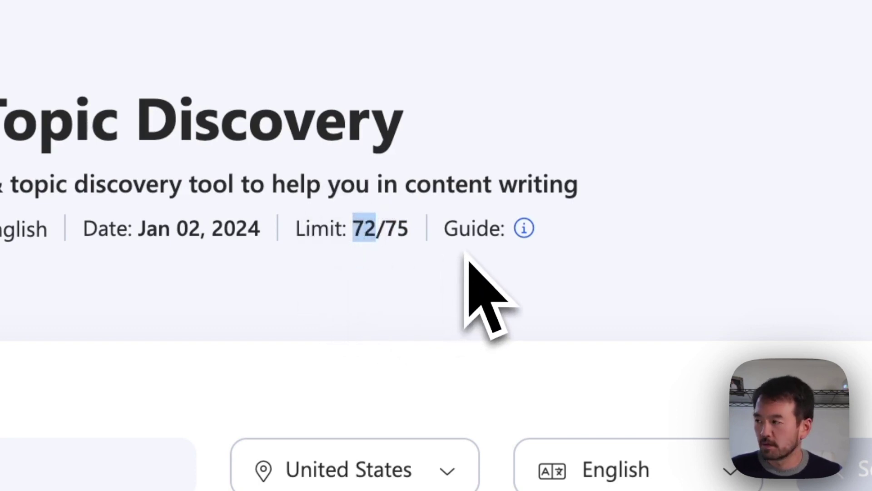
mouse_move(523, 237)
left_click(524, 229)
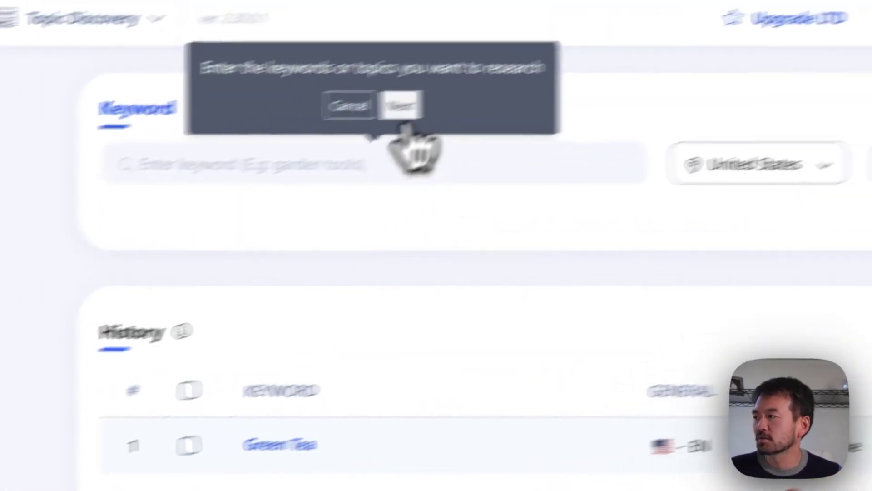
left_click(401, 108)
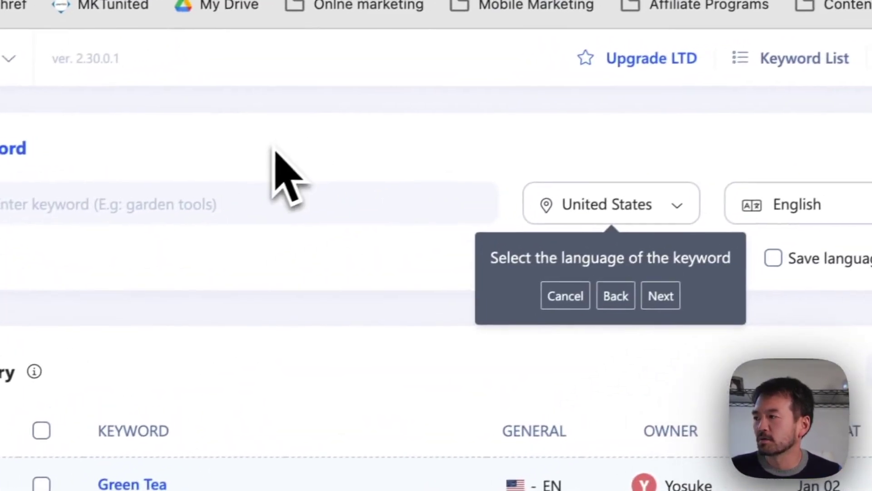
left_click(814, 257)
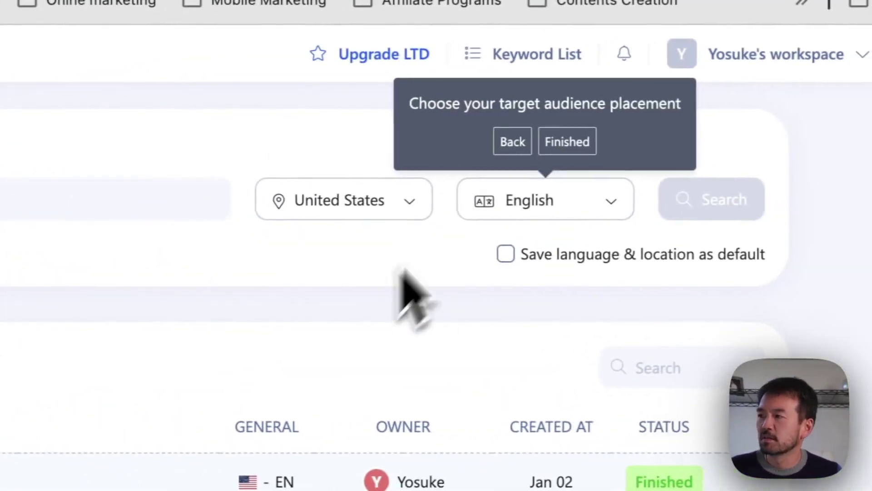
left_click(513, 141)
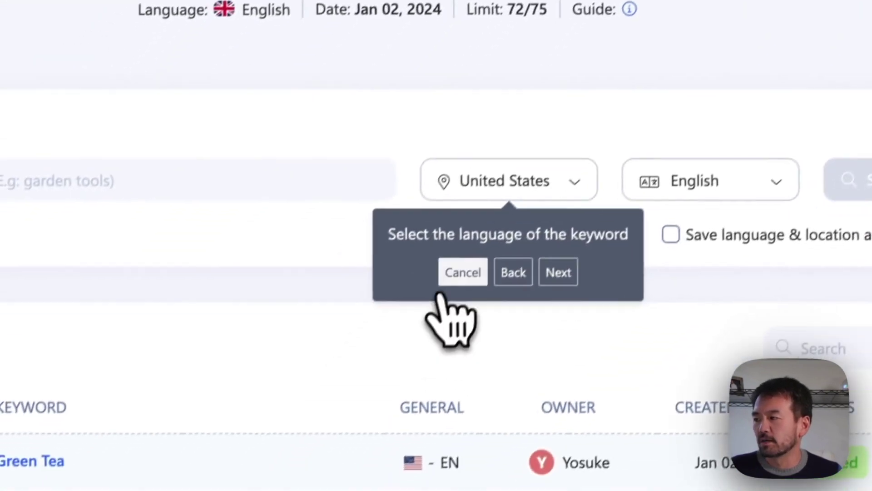
left_click(331, 430)
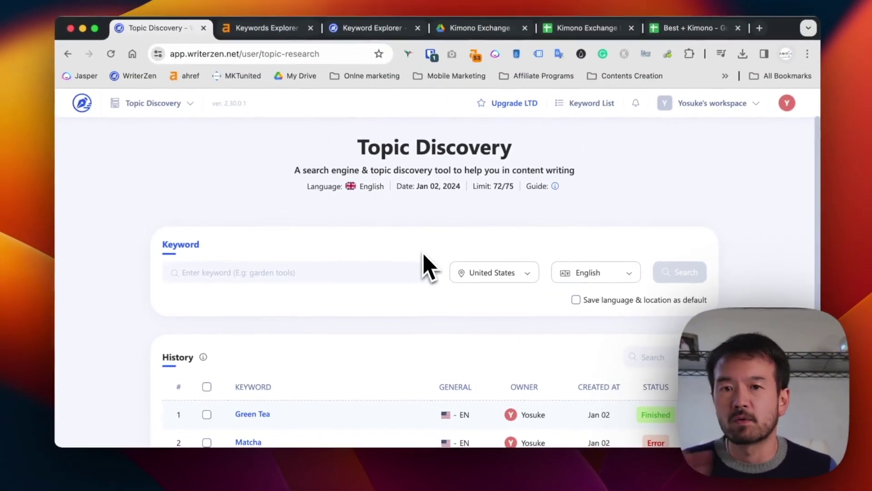
Look through the keyword search's location and language choices and try the option to save them as default
left_click(309, 272)
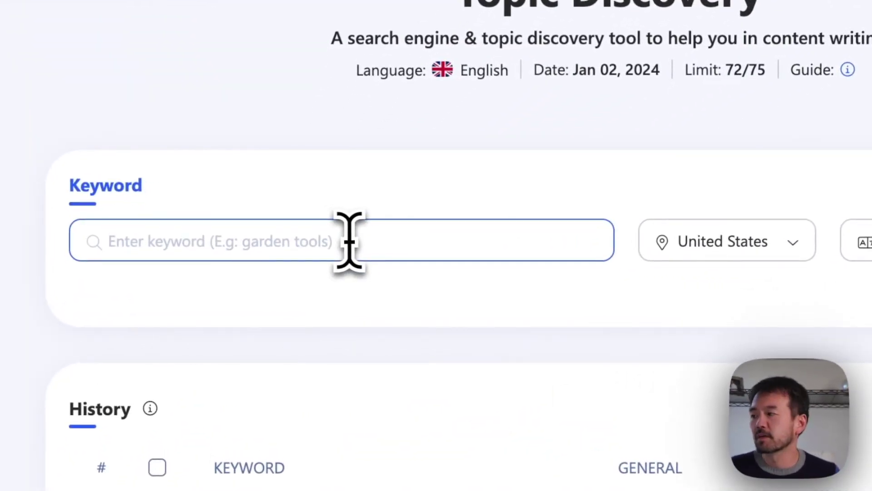
left_click(752, 249)
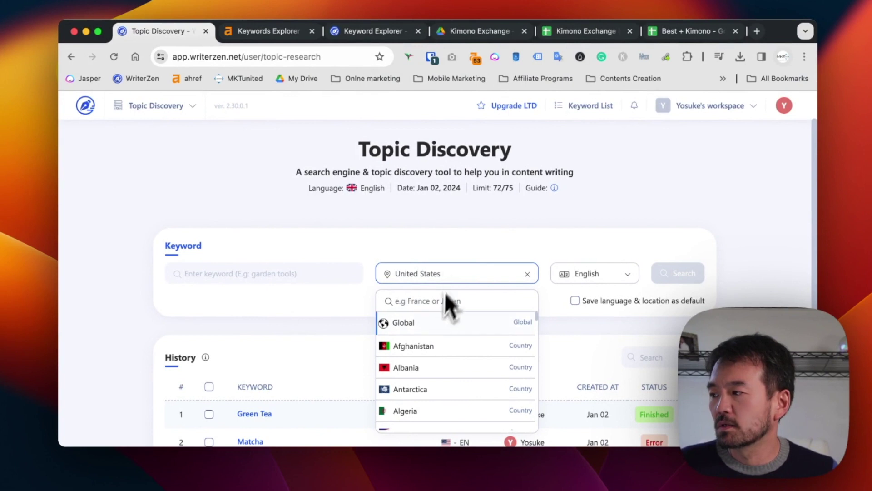
scroll(475, 373, "down", 3)
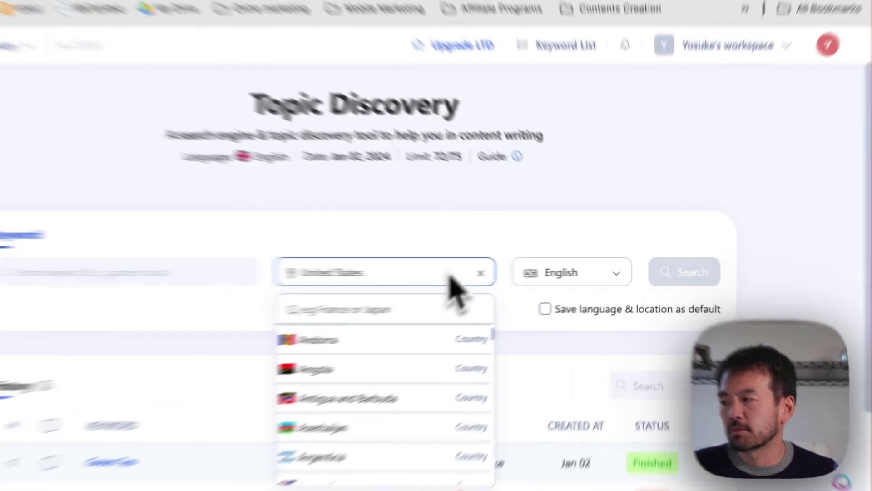
left_click(527, 253)
left_click(520, 266)
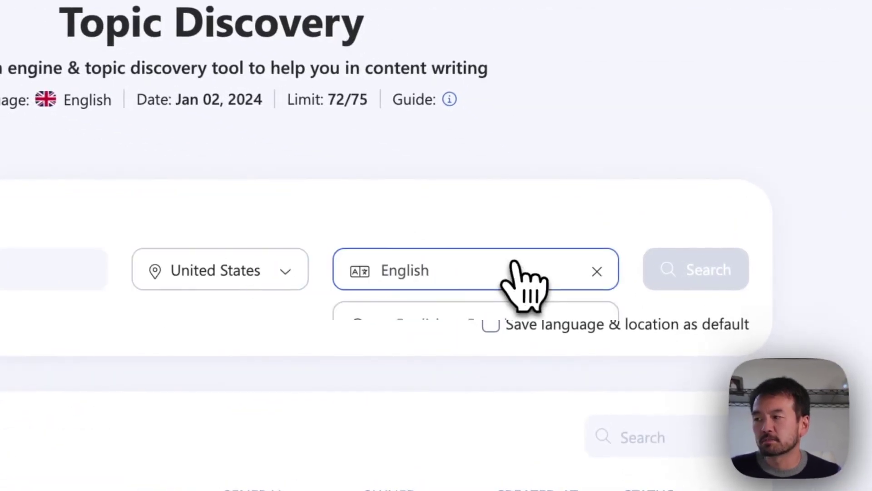
left_click(414, 227)
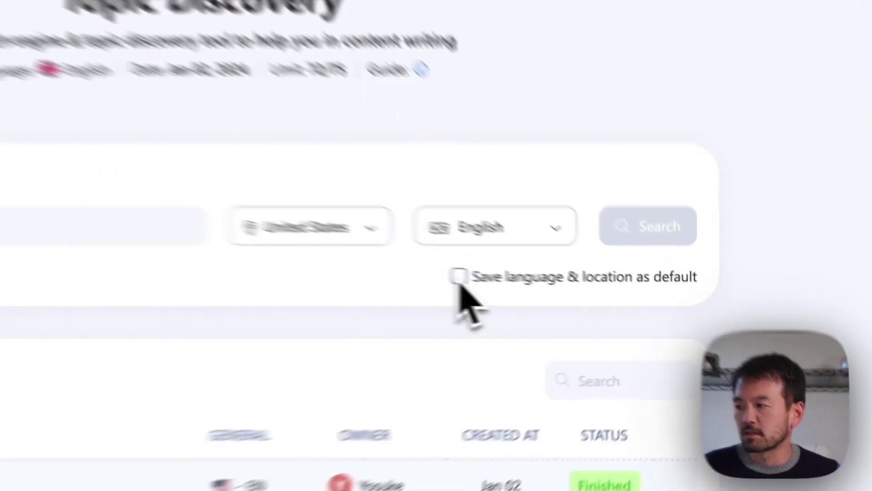
left_click(577, 300)
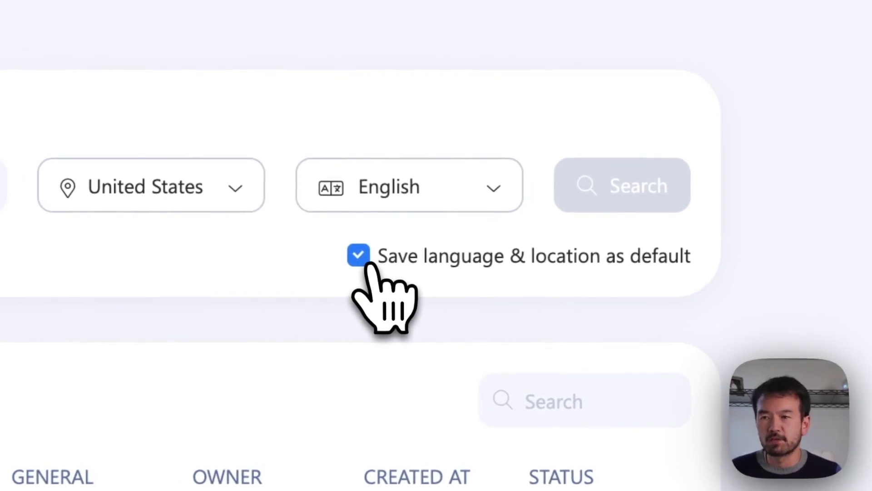
left_click(368, 264)
Review the search history, trying row selection on a Matcha entry and checking the Green Tea entry's owner, creation date and status
scroll(259, 321, "down", 1)
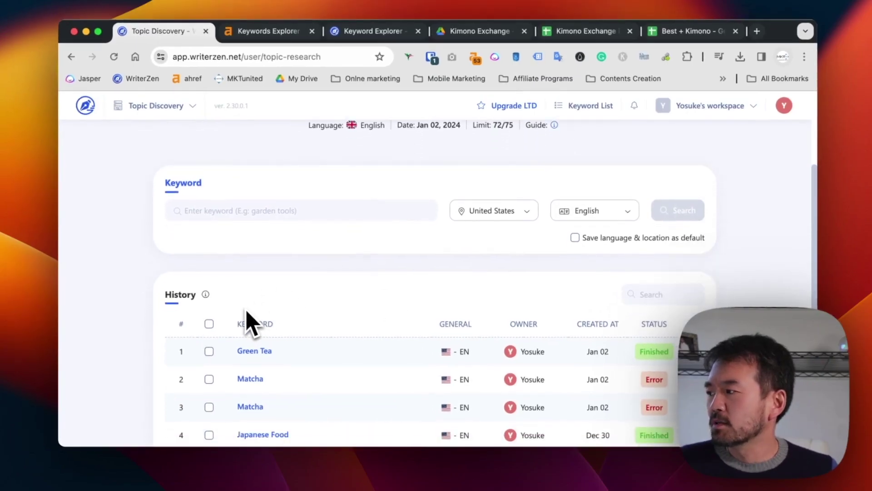
scroll(259, 309, "down", 1)
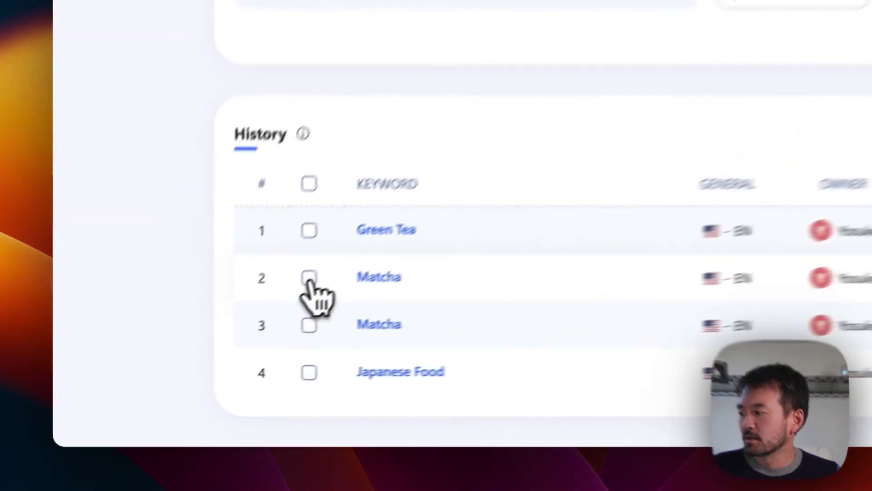
left_click(209, 347)
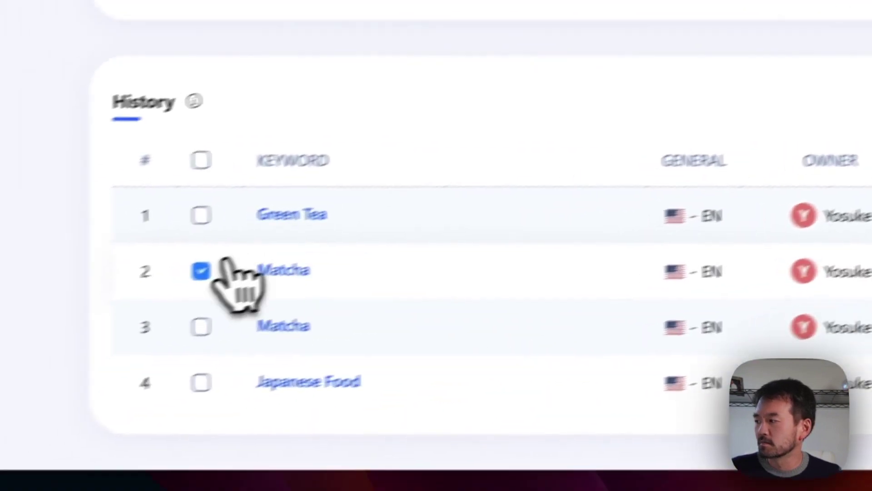
left_click(202, 268)
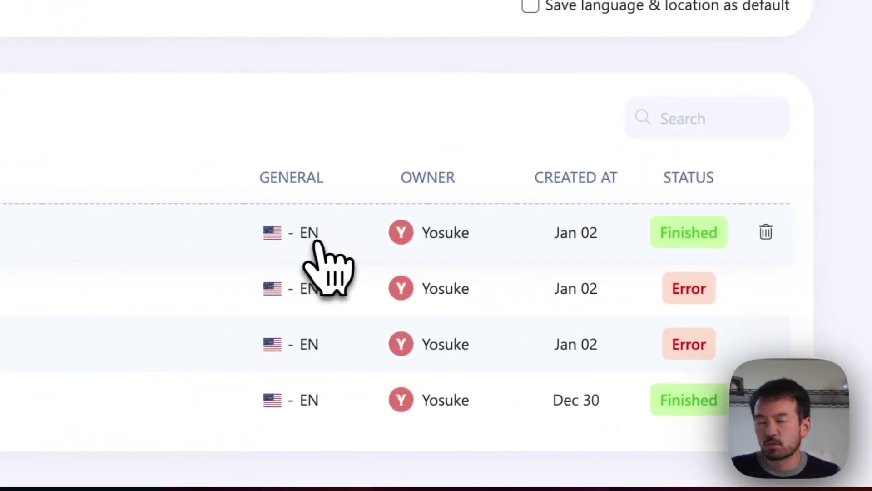
mouse_move(414, 232)
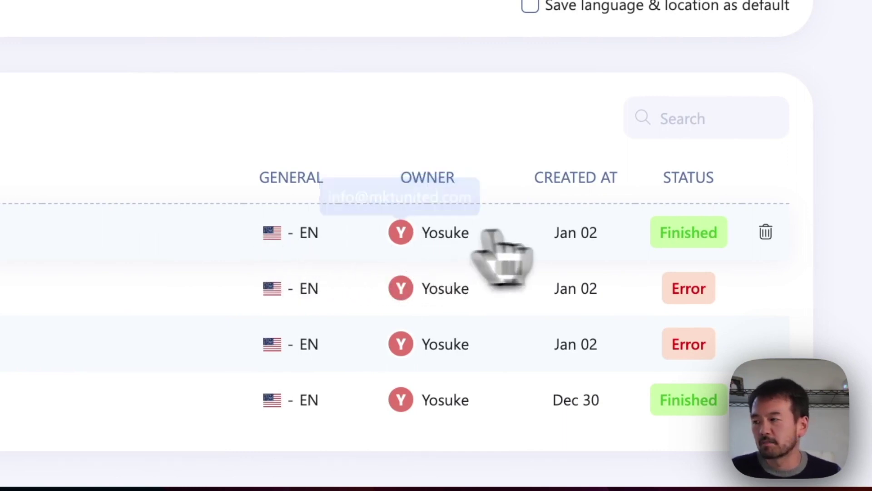
left_click_drag(600, 233, 539, 247)
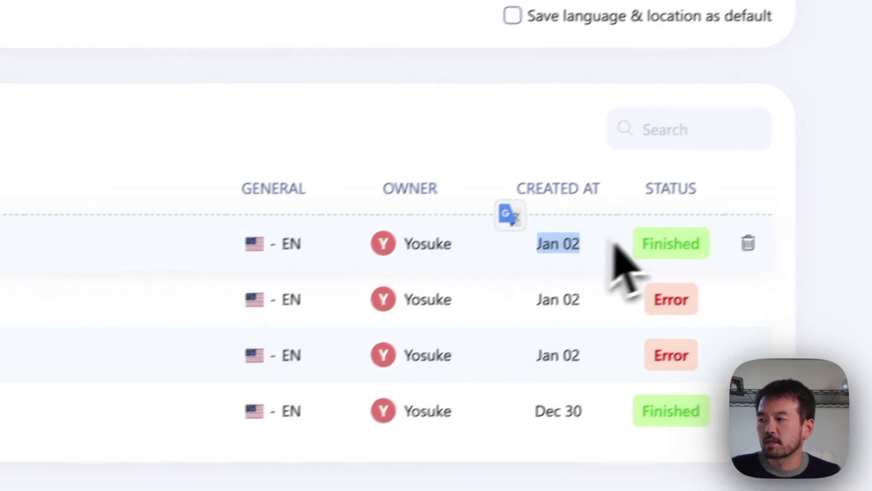
left_click(669, 239)
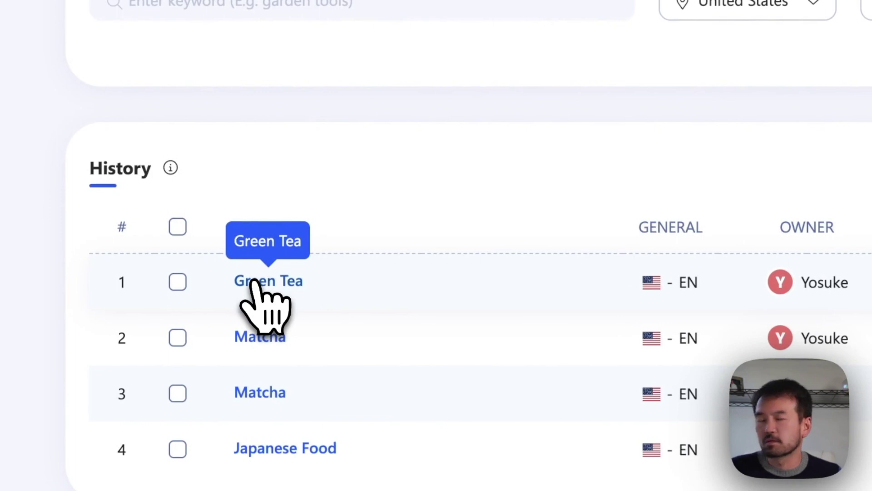
Open the Green Tea report from the search history and review its title and results summary
left_click(253, 281)
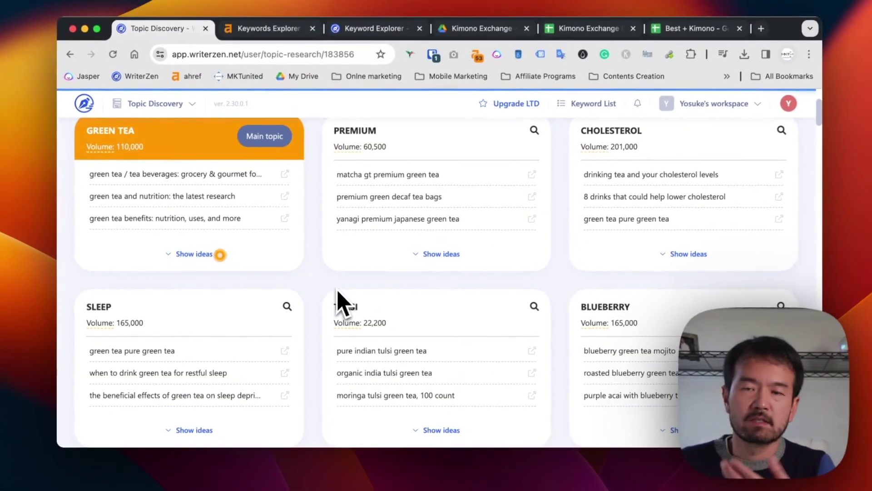
scroll(324, 307, "up", 3)
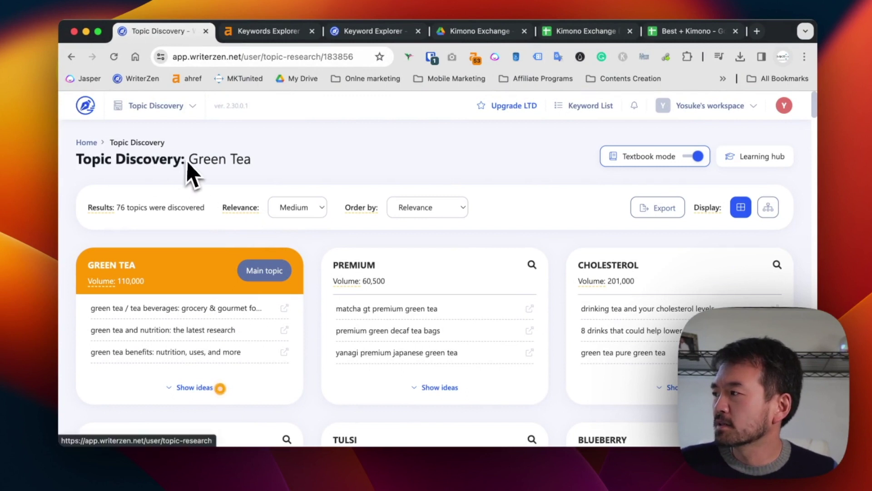
left_click_drag(192, 160, 264, 160)
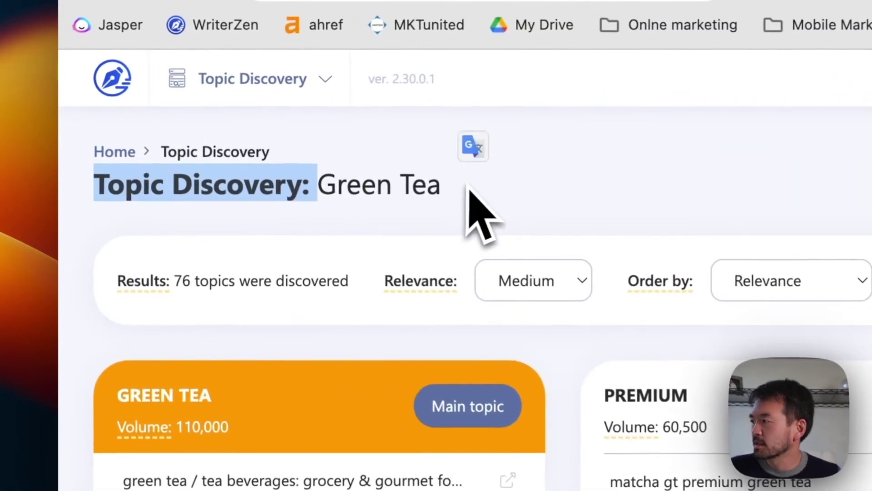
left_click(469, 191)
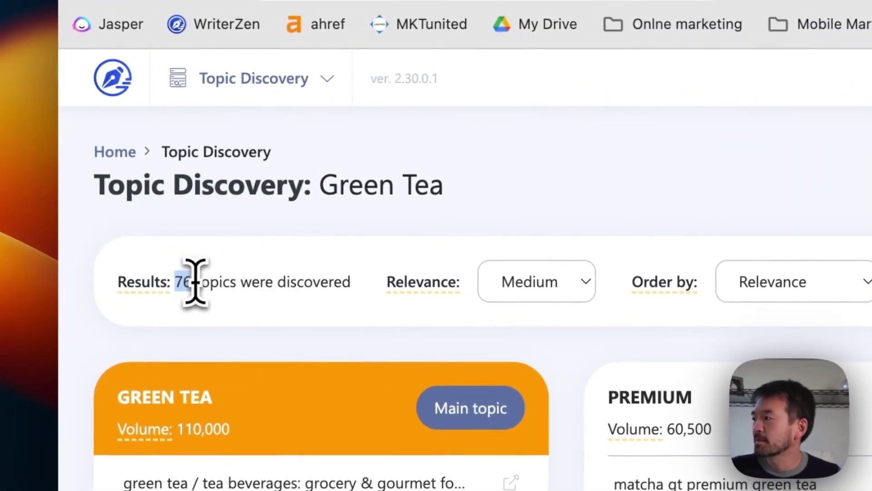
left_click_drag(206, 282, 376, 288)
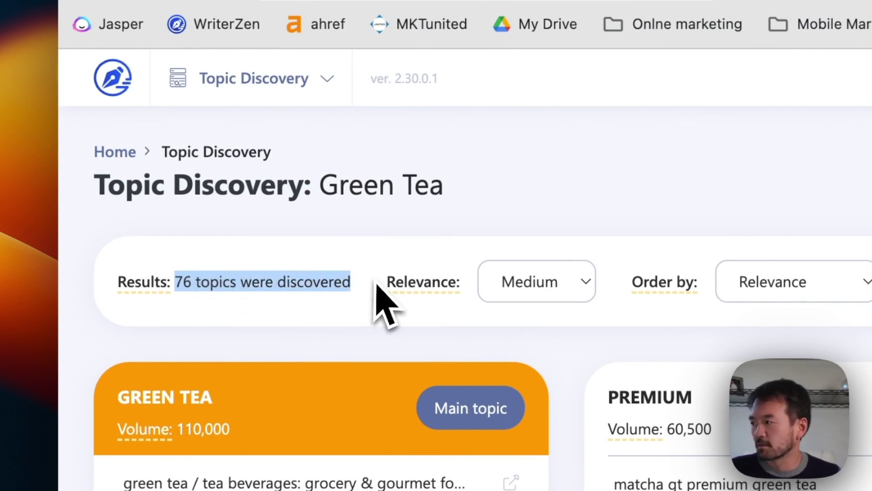
mouse_move(411, 288)
Try the Closely and Widely relevance filters on the Green Tea topics
left_click(545, 282)
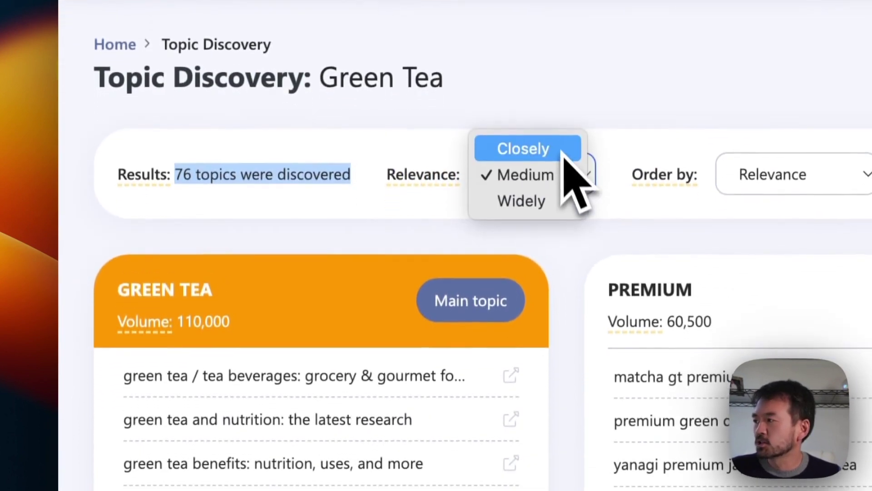
left_click(555, 152)
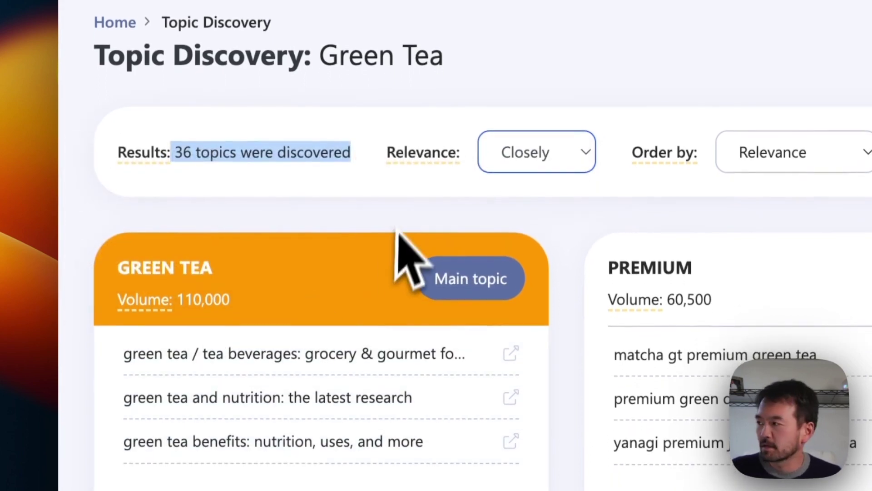
left_click(514, 182)
left_click(482, 230)
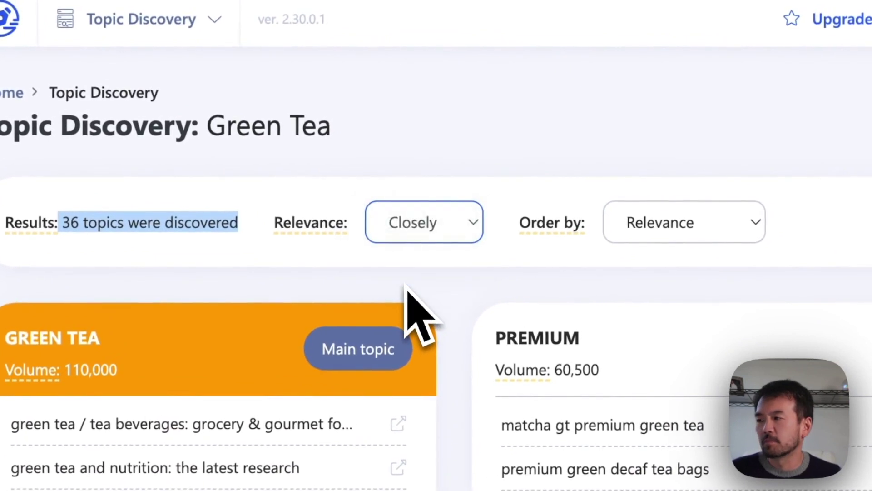
Set the topic relevance back to Closely and look over the listed topic cards
left_click(448, 230)
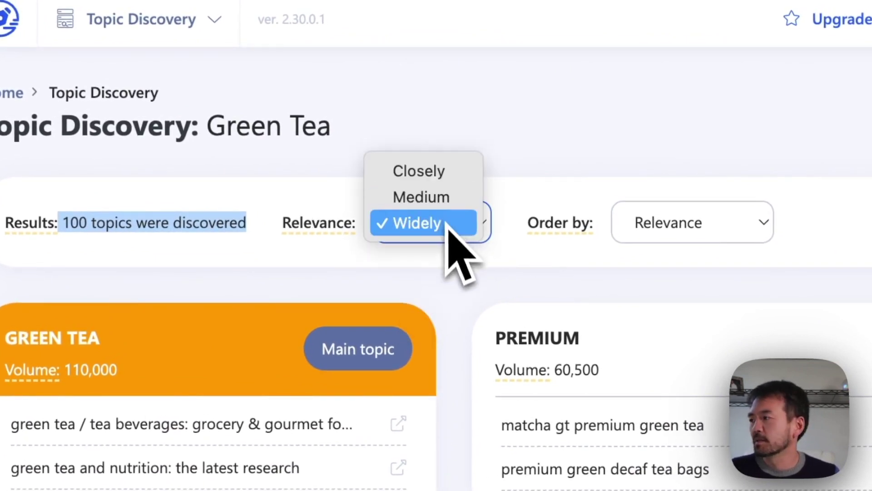
left_click(457, 177)
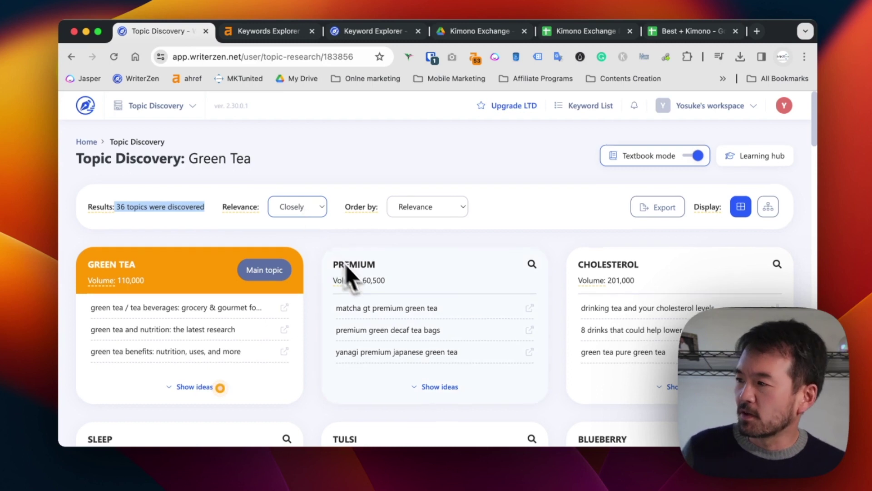
scroll(380, 288, "down", 5)
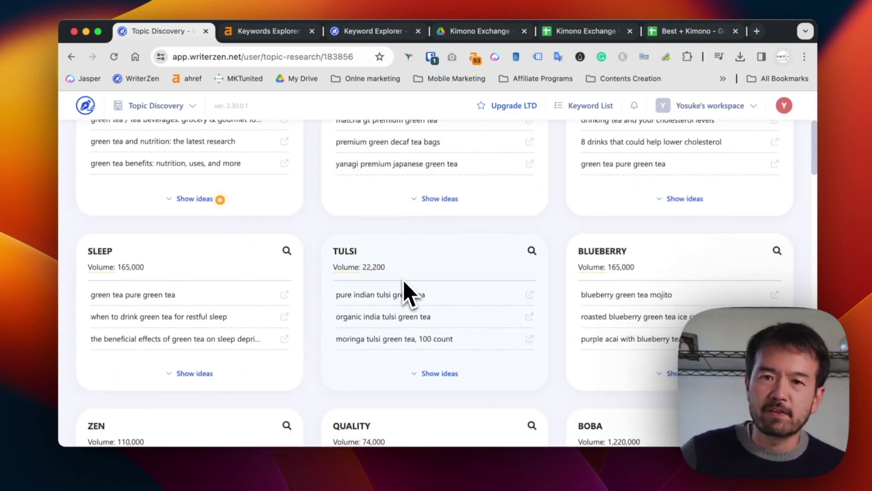
scroll(402, 292, "up", 6)
Set the topic relevance to Widely and look through the broader list of topics
left_click(301, 202)
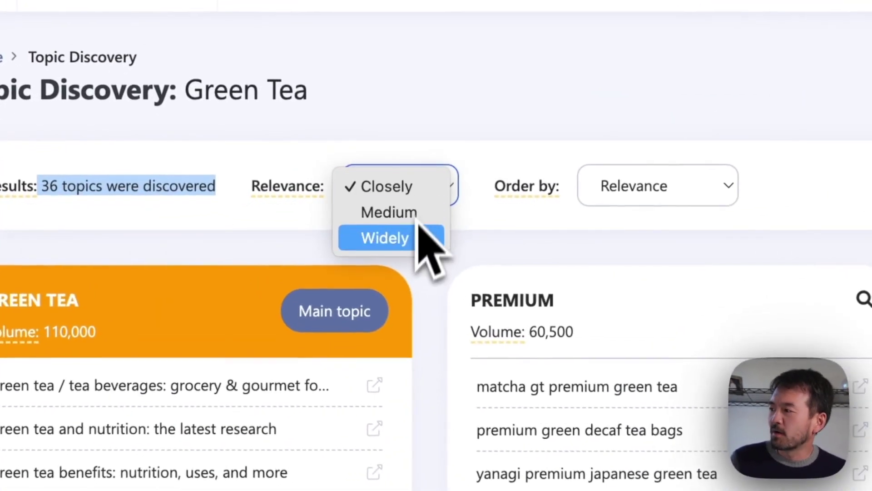
left_click(419, 223)
scroll(464, 284, "down", 10)
scroll(461, 296, "down", 3)
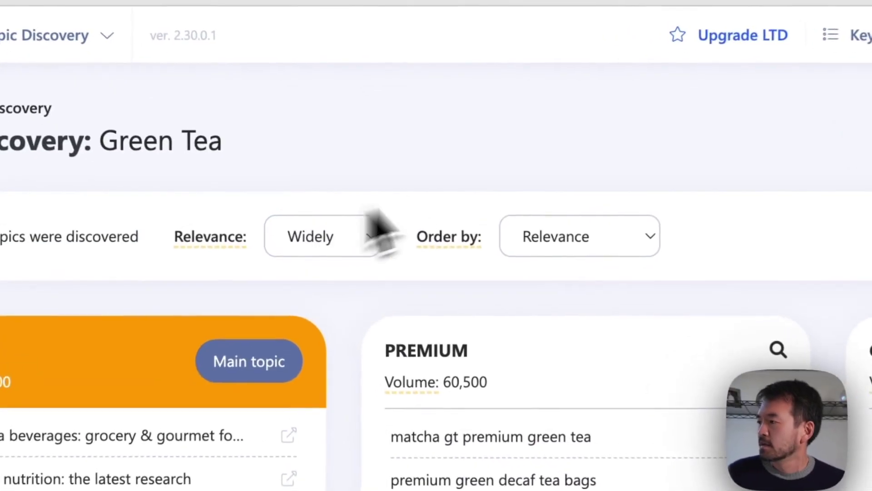
Try ordering the topics by Search Volume and return the order to Relevance
left_click(560, 236)
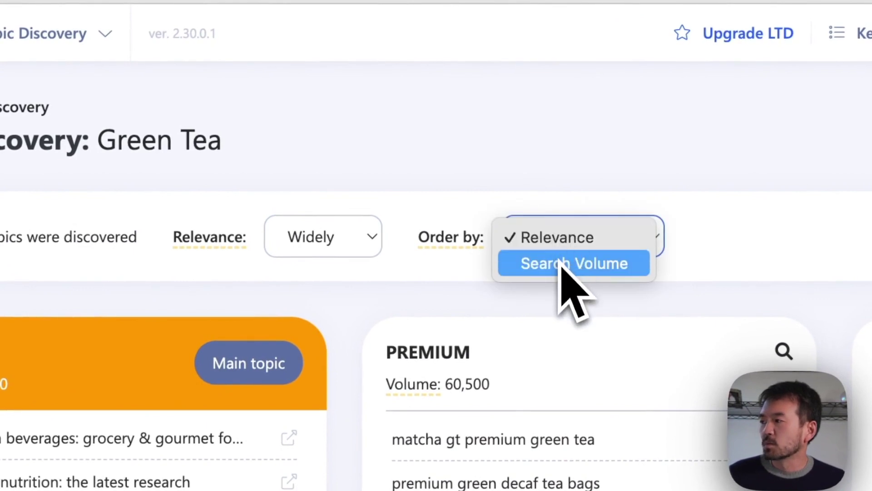
left_click(562, 266)
left_click(562, 240)
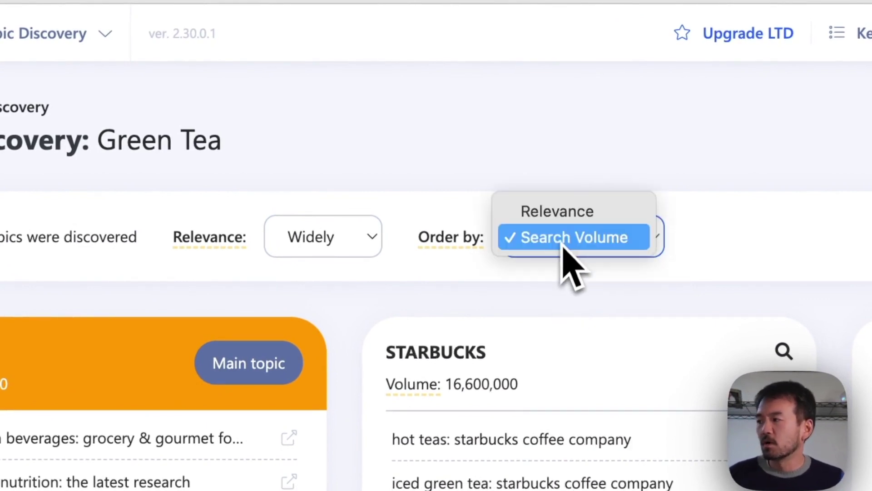
left_click(562, 216)
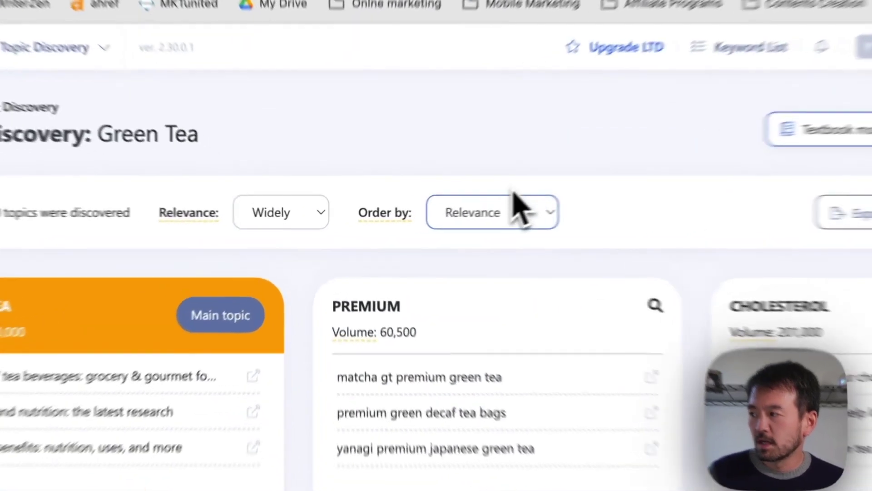
Compare the topic cards ordered by Search Volume with the Relevance order, ending on Relevance
left_click(443, 220)
left_click(431, 238)
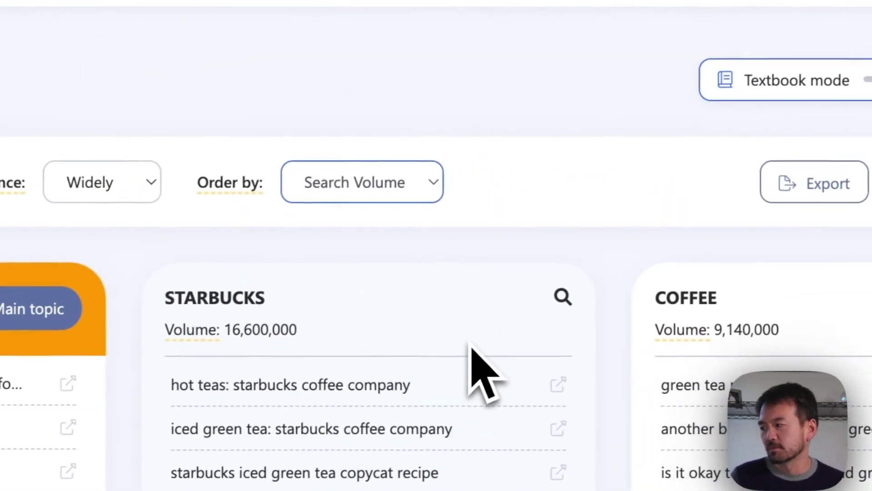
left_click(400, 186)
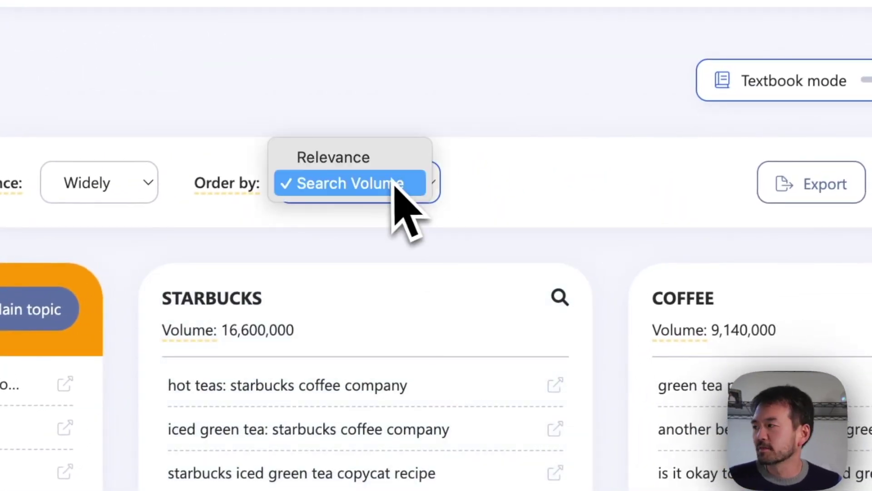
left_click(384, 160)
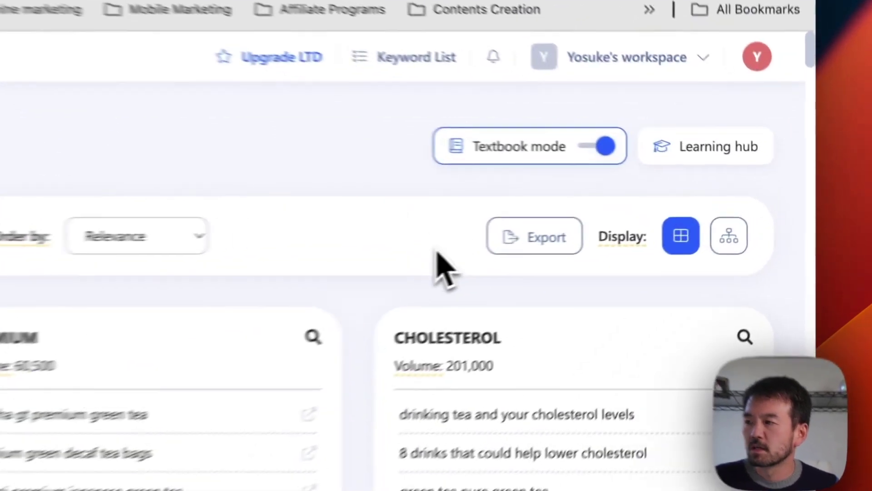
Switch the Green Tea topics to the mind map display and look over the diagram and the Headlines To Consider list
mouse_move(582, 189)
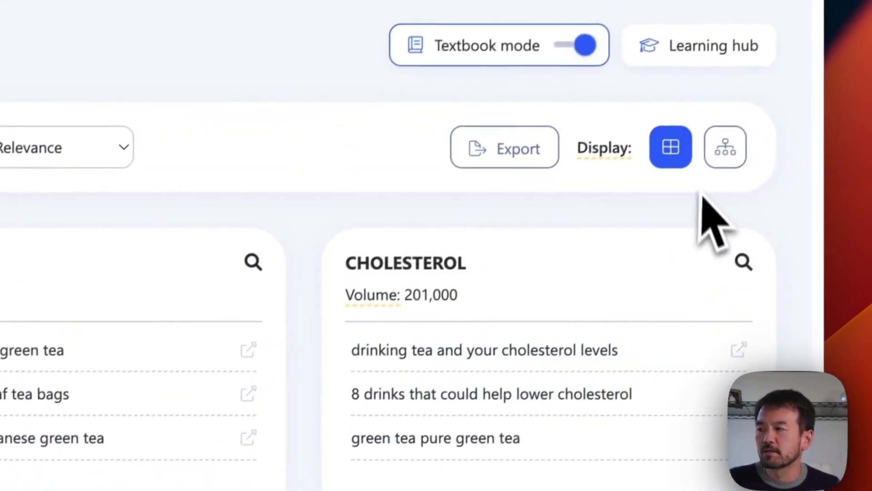
left_click(706, 169)
scroll(452, 300, "down", 5)
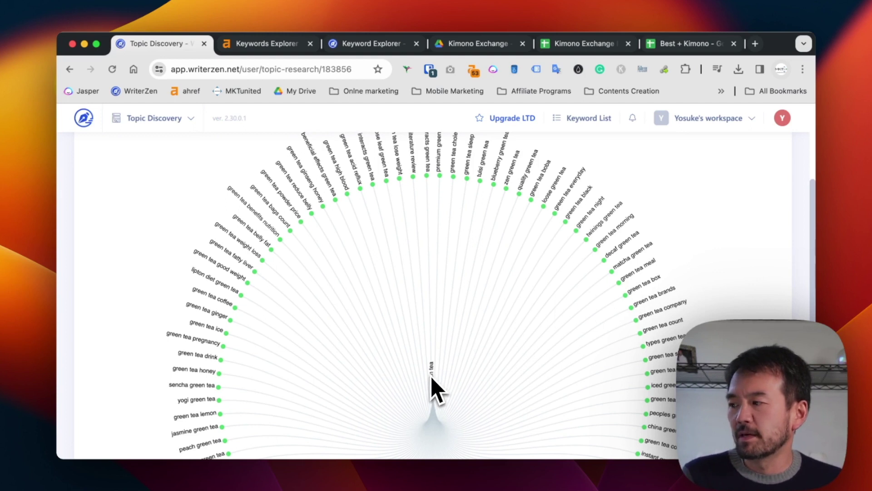
scroll(654, 323, "up", 10)
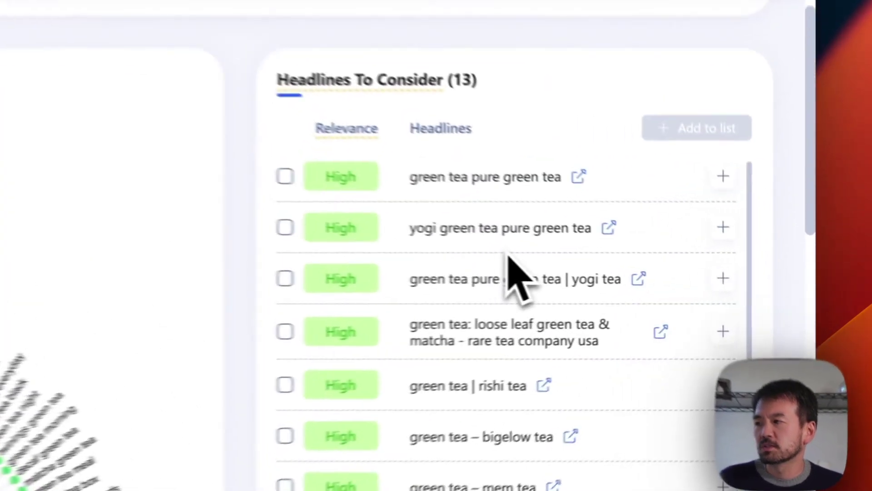
scroll(645, 336, "down", 4)
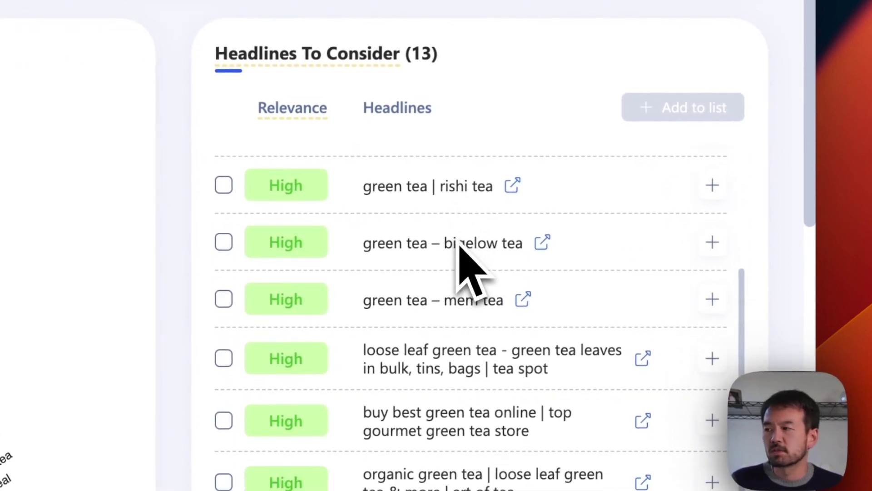
scroll(460, 245, "up", 3)
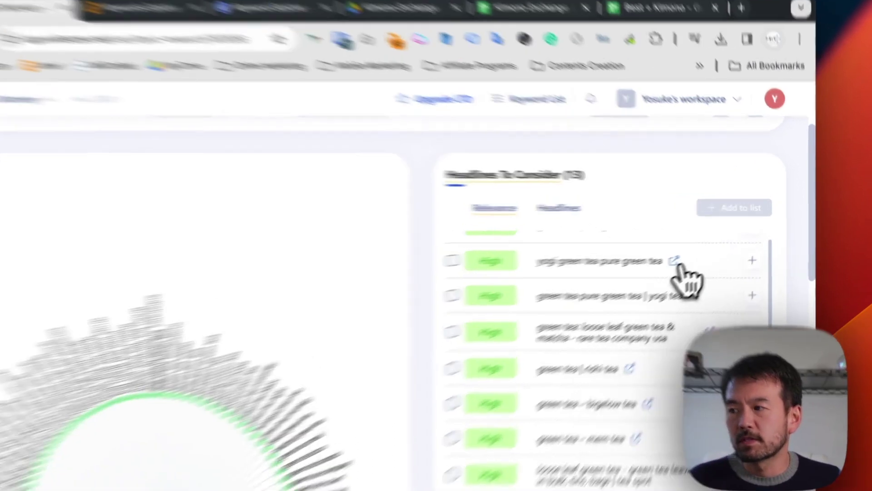
Open the source page of the headline "yogi green tea pure green tea", close it and look over the topic map again
left_click(700, 250)
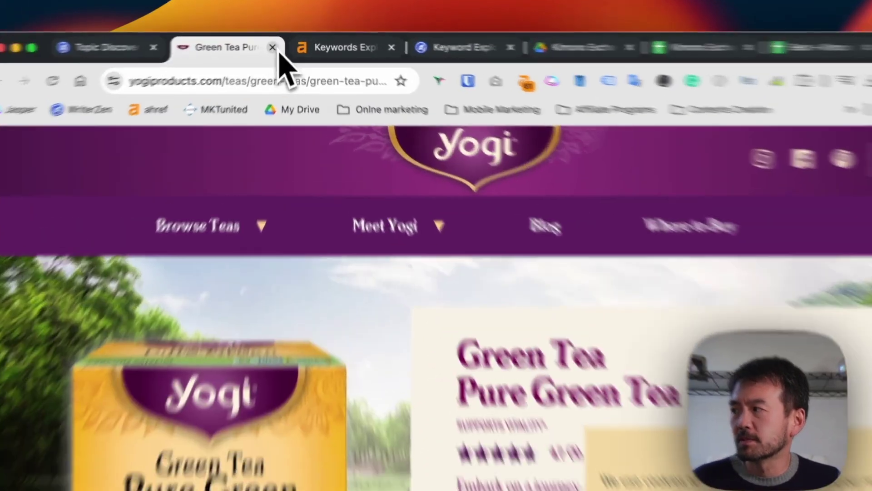
left_click(280, 43)
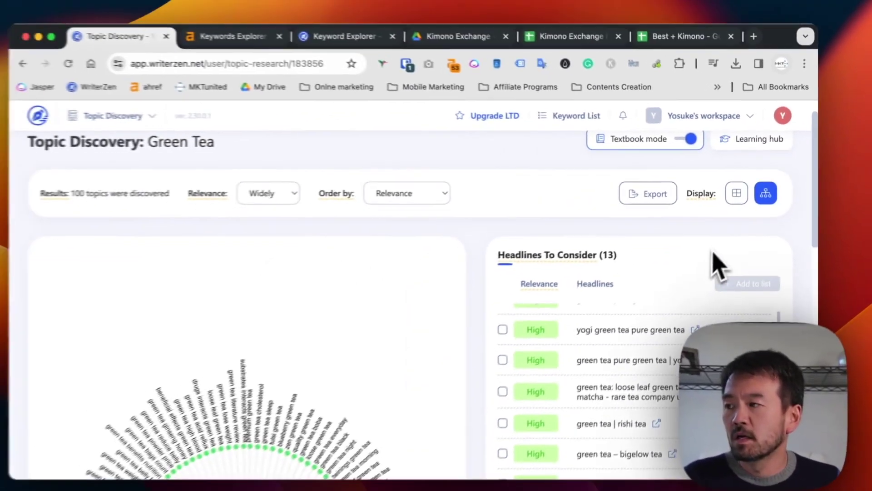
scroll(623, 273, "down", 5)
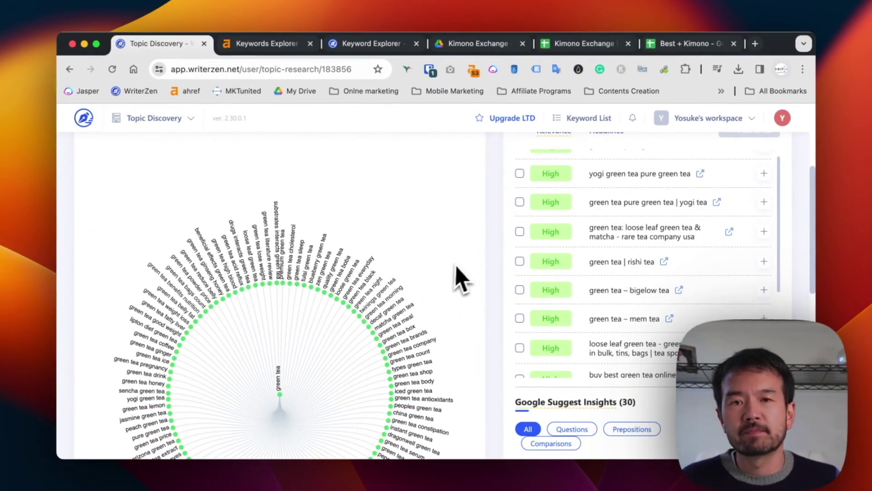
scroll(645, 272, "up", 2)
scroll(727, 247, "up", 3)
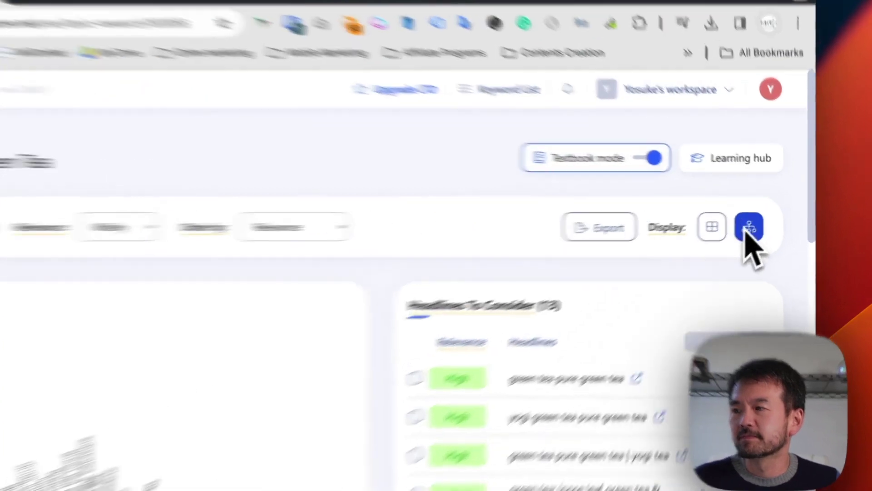
Return the topics to the card display and expand the Premium topic's ideas to examine its headlines and Google suggestions
left_click(751, 229)
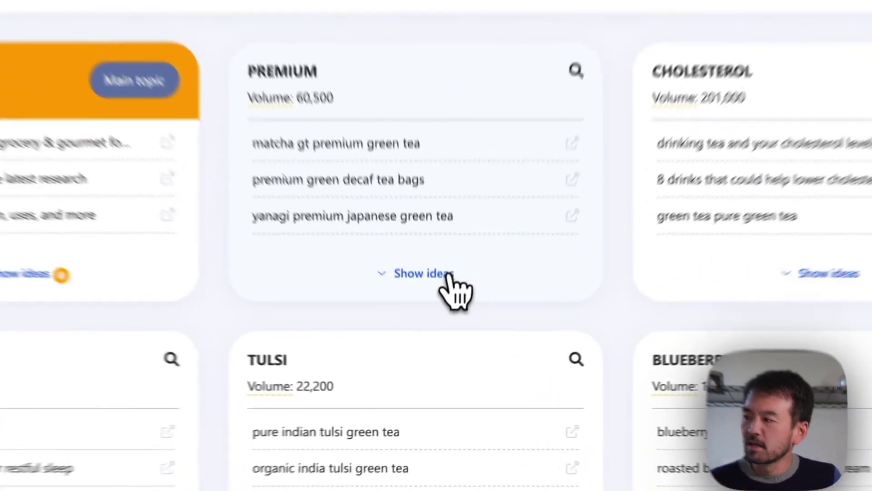
left_click(440, 326)
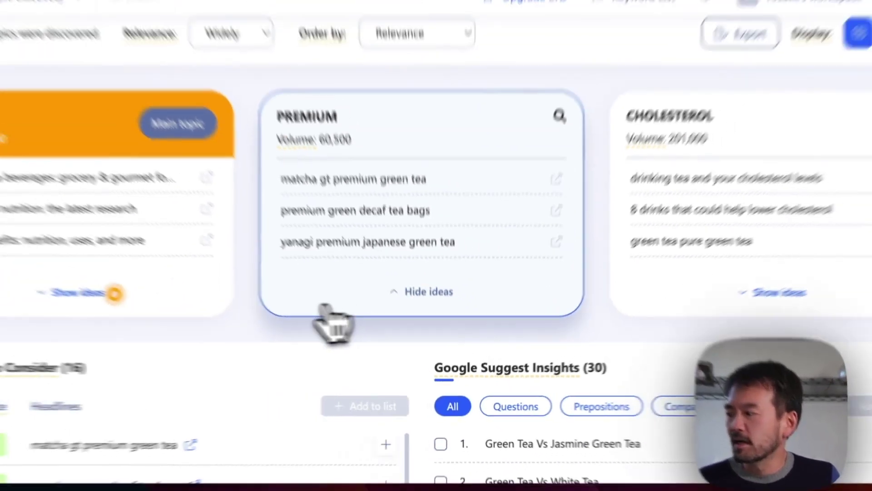
scroll(191, 460, "down", 5)
scroll(305, 273, "up", 4)
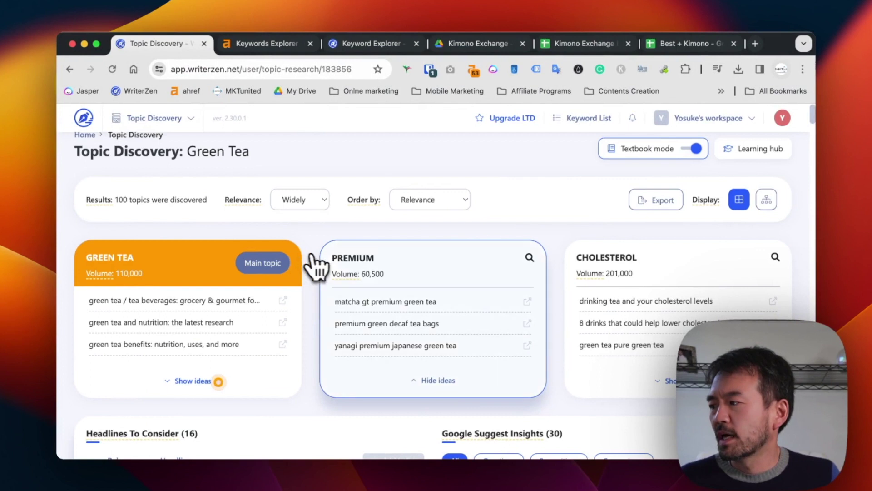
scroll(323, 270, "down", 8)
scroll(268, 264, "up", 2)
scroll(255, 264, "up", 2)
scroll(382, 404, "up", 4)
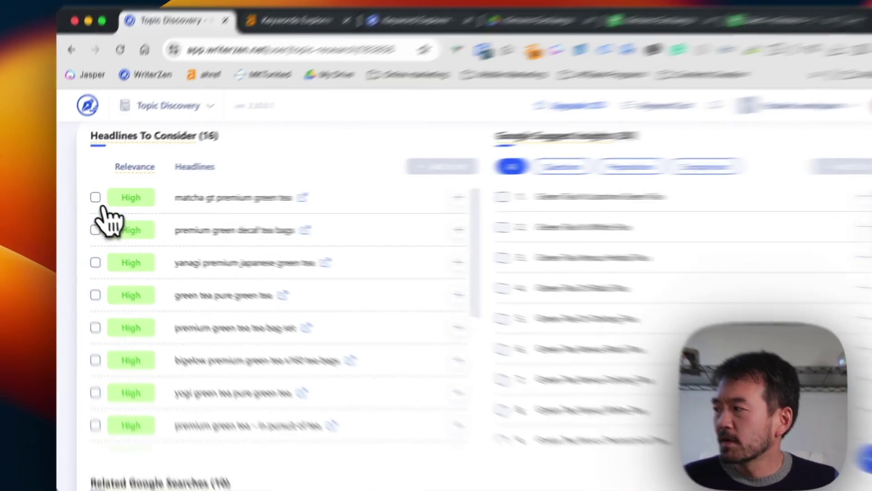
Select the headlines "matcha gt premium green tea", "premium green decaf tea bags" and "yanagi premium japanese green tea" and start adding them to a list
left_click(90, 199)
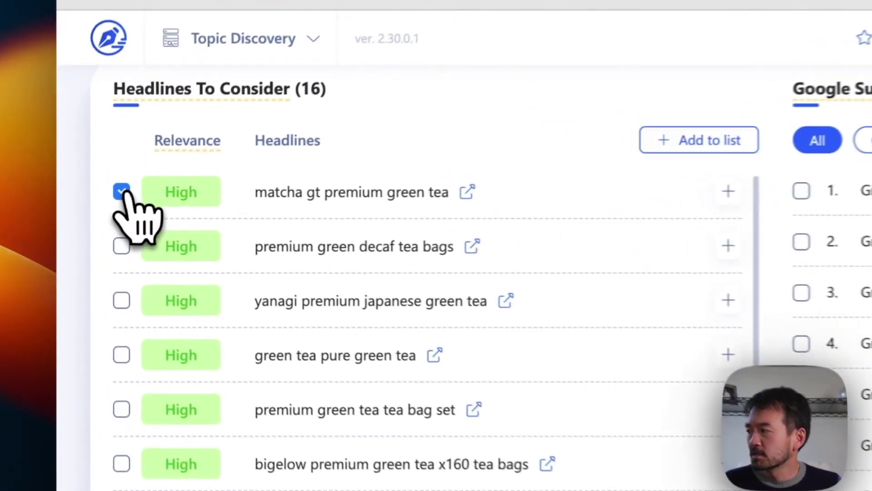
left_click(121, 246)
left_click(121, 300)
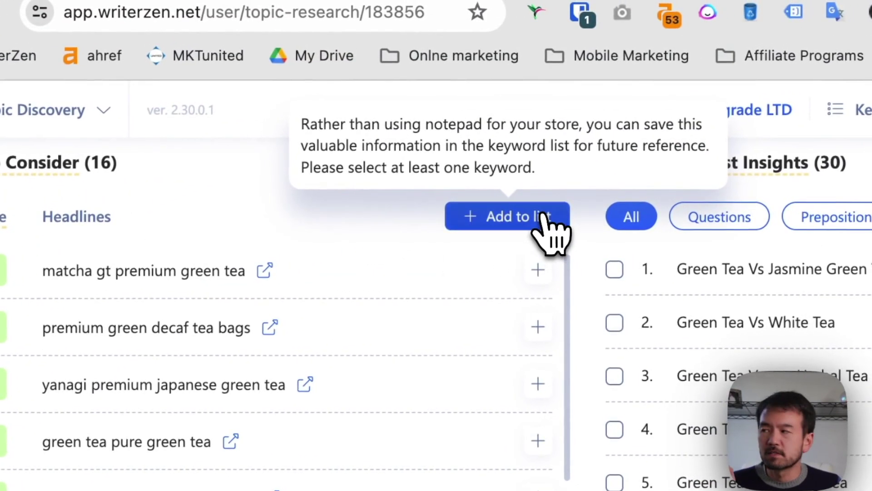
left_click(636, 174)
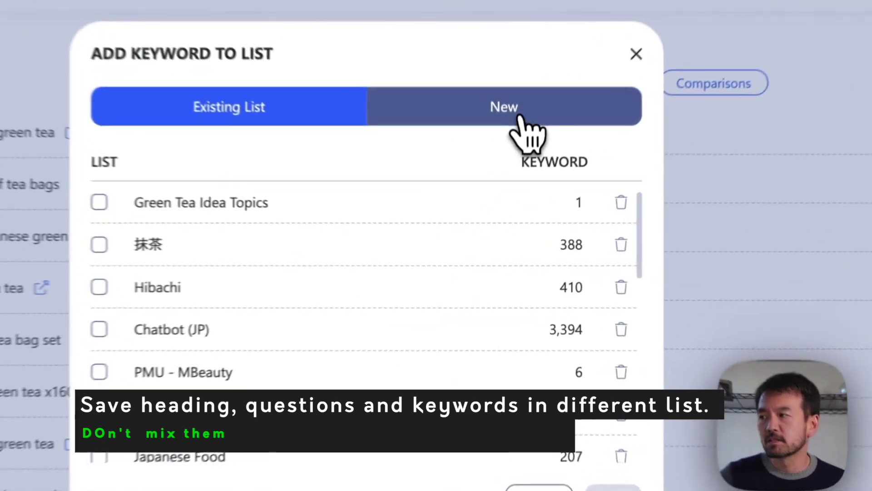
Save the selected headlines to a new keyword list named "Green Tean IDEAS and TOPICS"
left_click(518, 191)
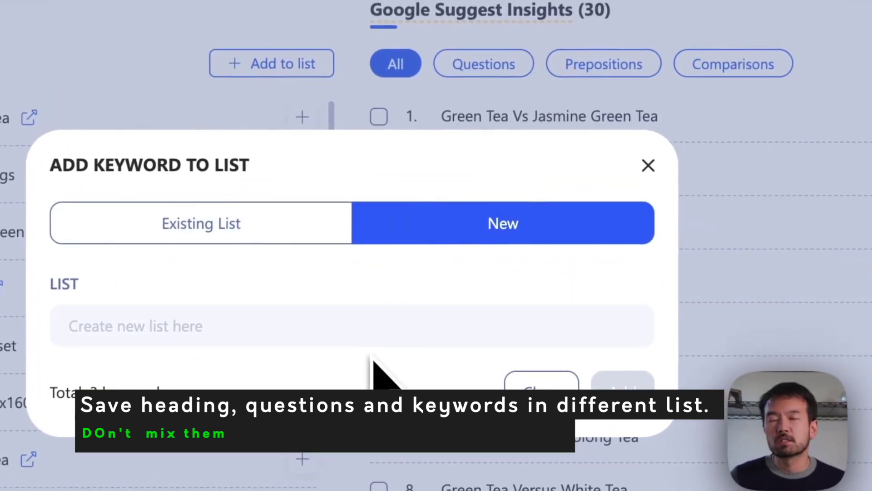
left_click(345, 331)
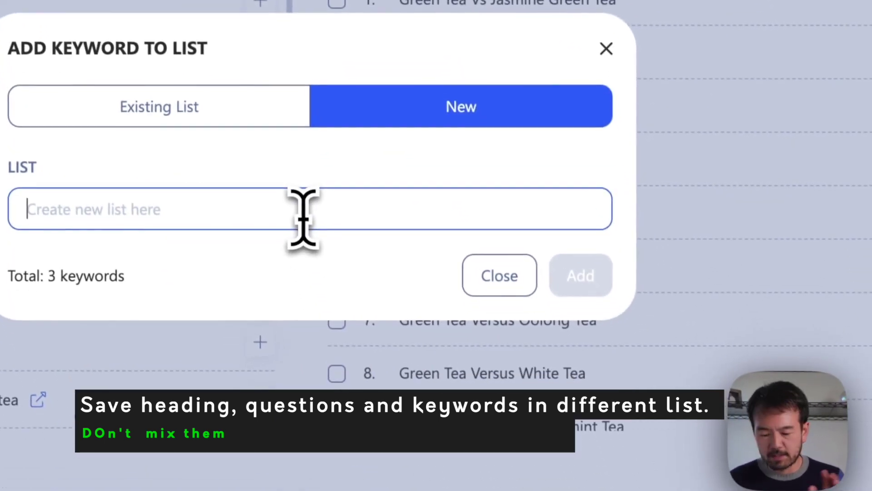
type("Green Tean IDEAS and TOPICS")
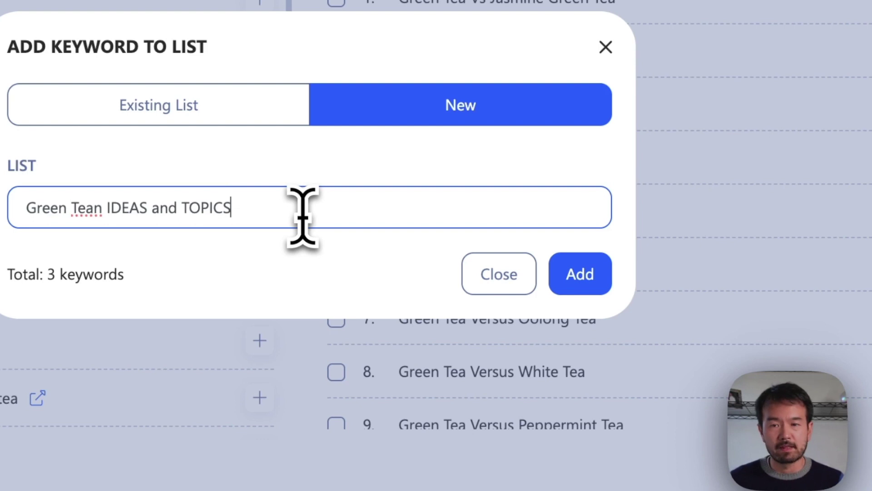
left_click(580, 275)
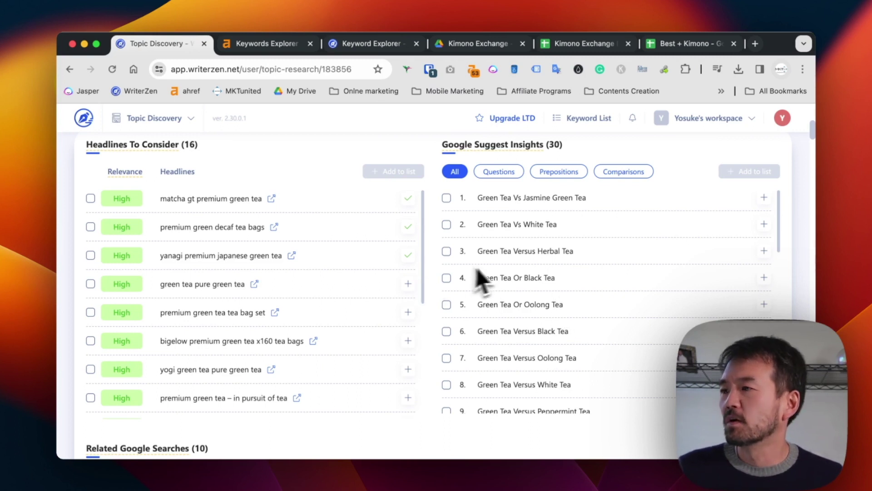
Look through the Premium topic's Google Suggest Insights, then hide the topic's ideas
scroll(502, 278, "down", 5)
scroll(509, 275, "up", 5)
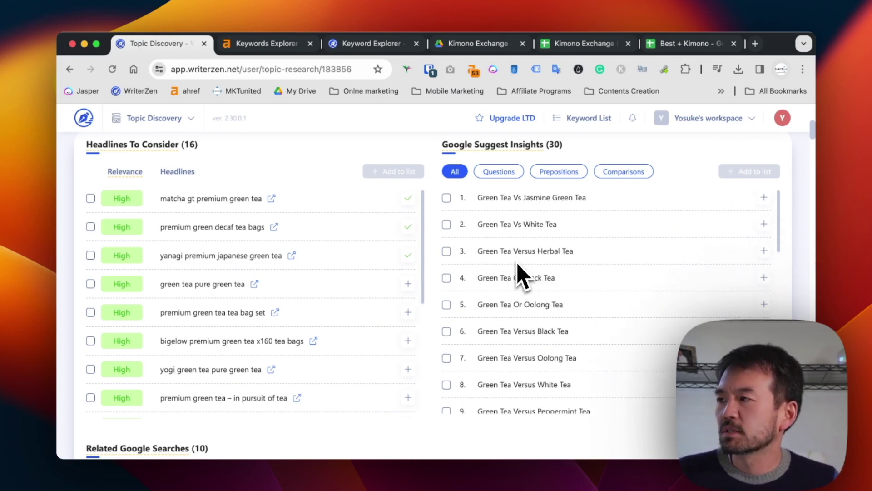
scroll(434, 195, "up", 6)
scroll(420, 191, "down", 5)
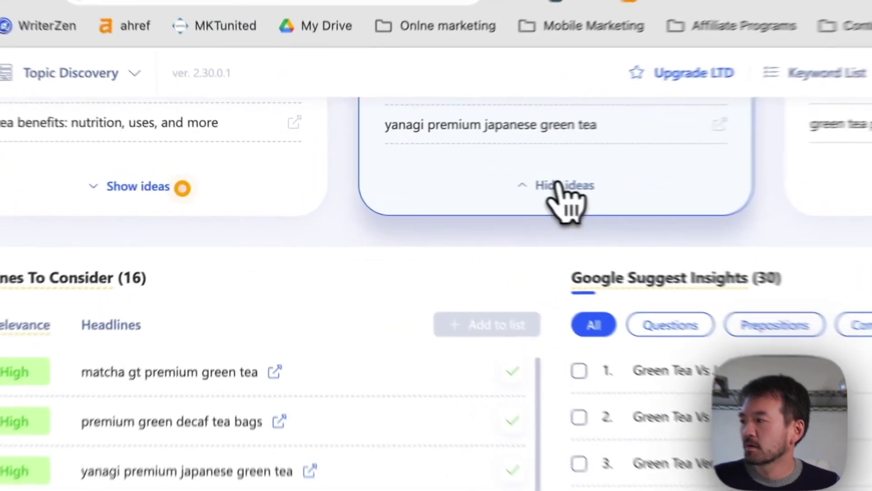
left_click(437, 182)
scroll(521, 273, "up", 5)
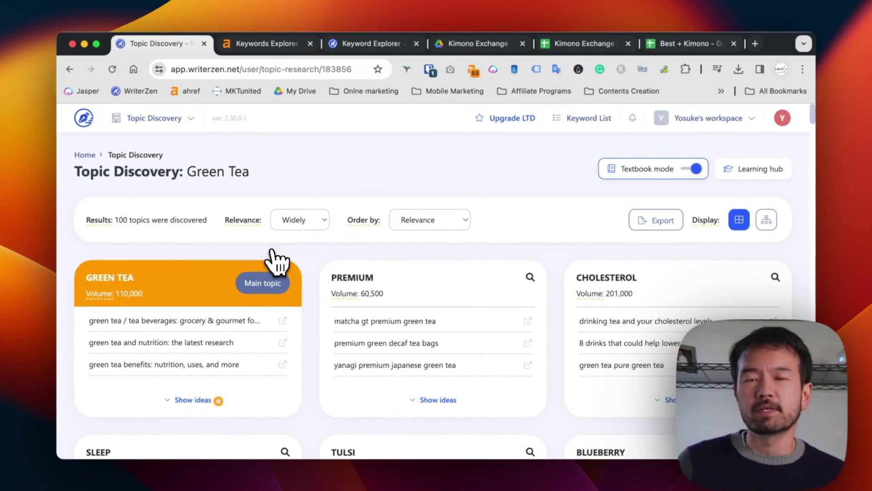
Look through the remaining Green Tea topic cards and check what the star beside the Everyday topic means
scroll(473, 254, "down", 6)
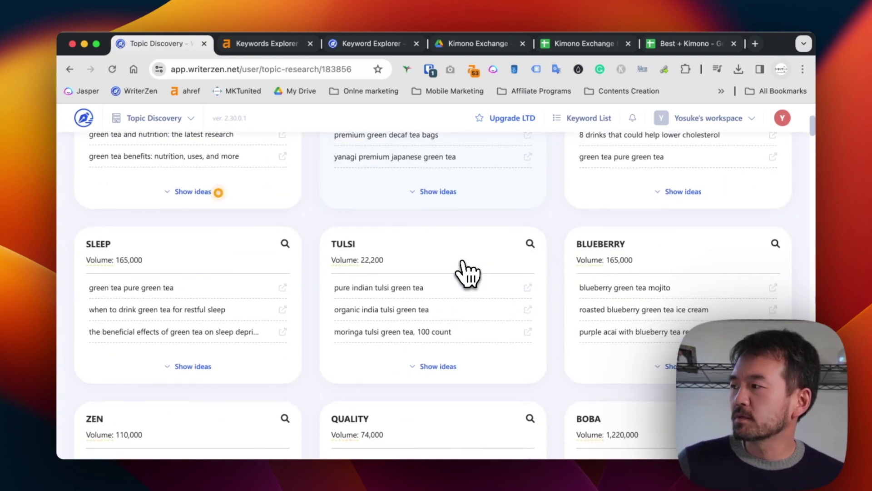
scroll(468, 273, "down", 8)
scroll(468, 273, "up", 3)
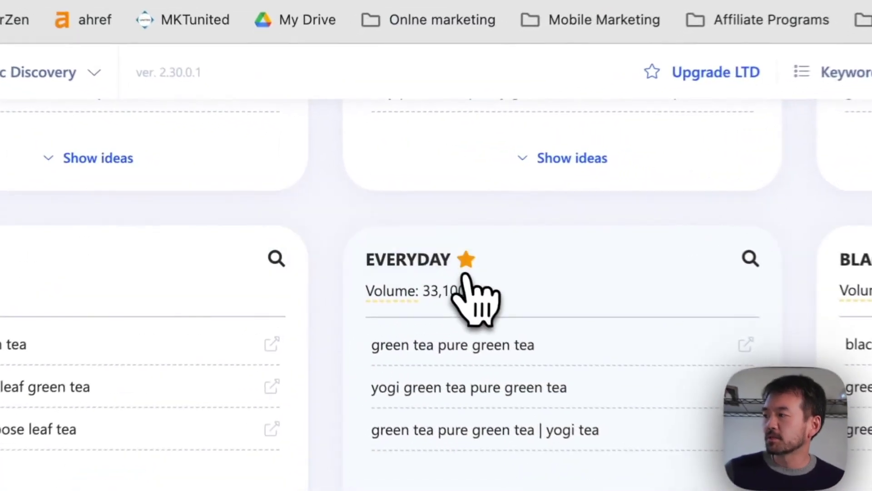
mouse_move(418, 239)
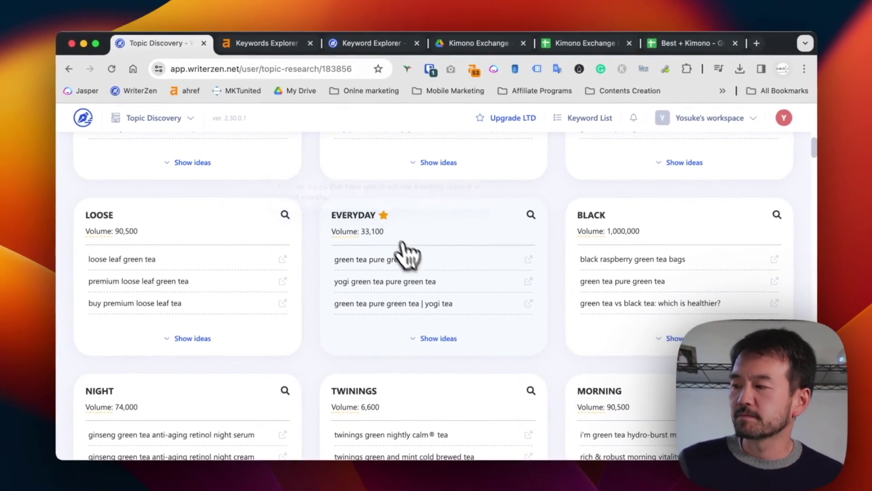
scroll(427, 268, "up", 10)
scroll(427, 273, "up", 2)
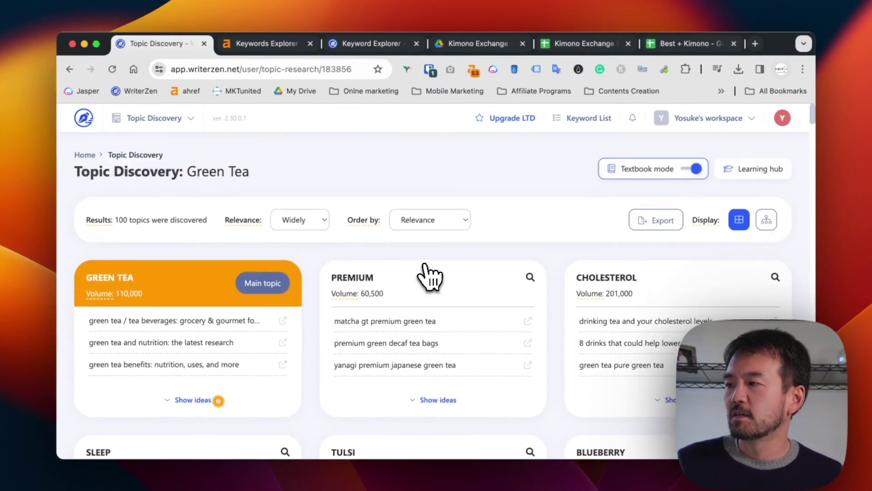
scroll(427, 273, "down", 3)
scroll(427, 273, "up", 3)
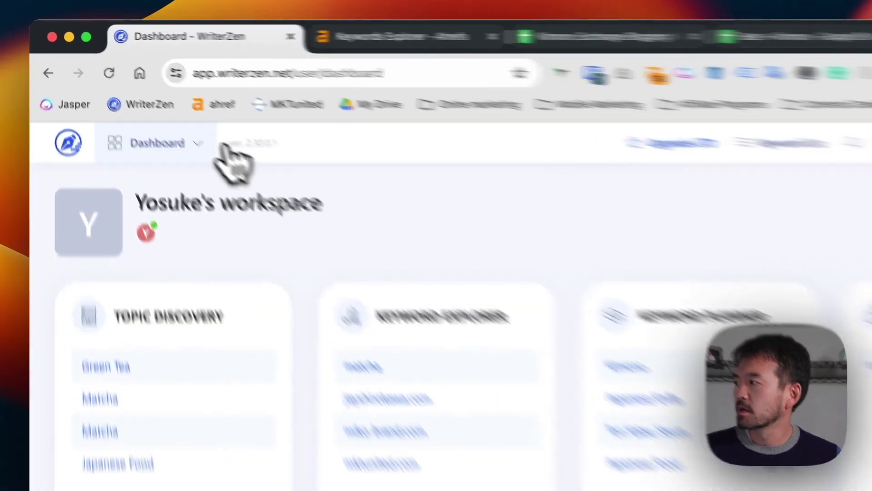
Open Keyword Explorer from the dashboard and highlight the language, date and search limit details under its title
left_click(138, 111)
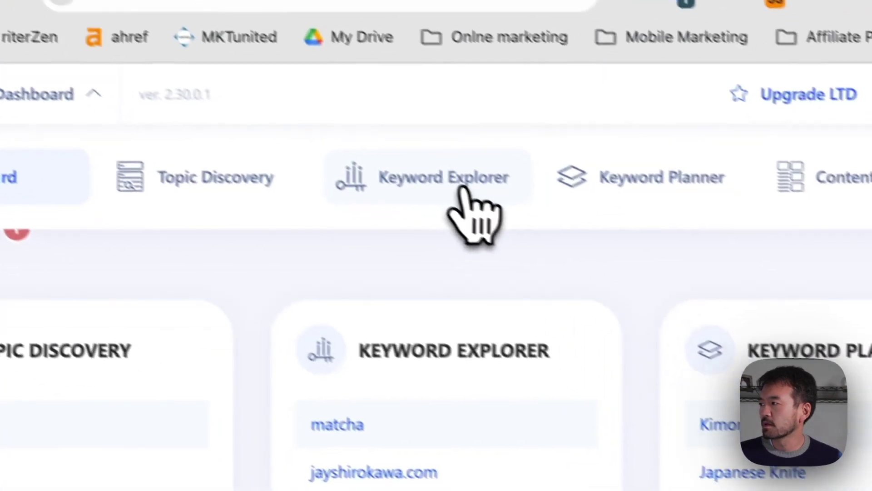
left_click(463, 187)
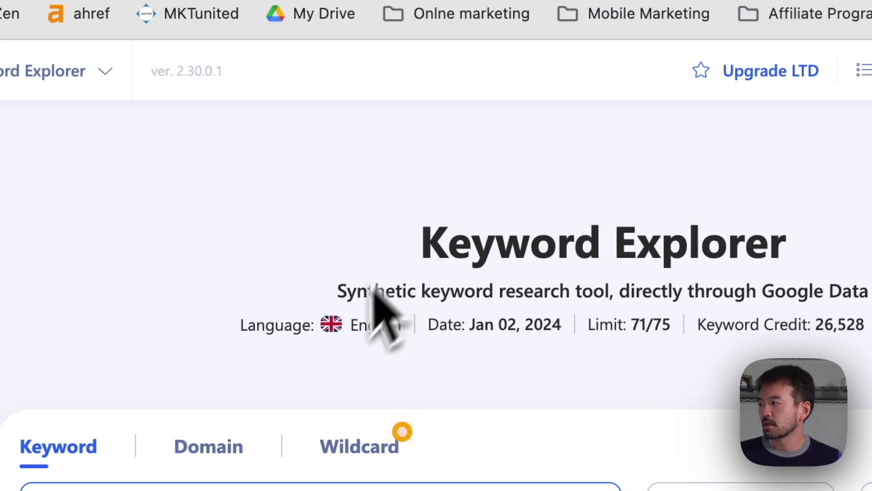
left_click_drag(240, 325, 668, 331)
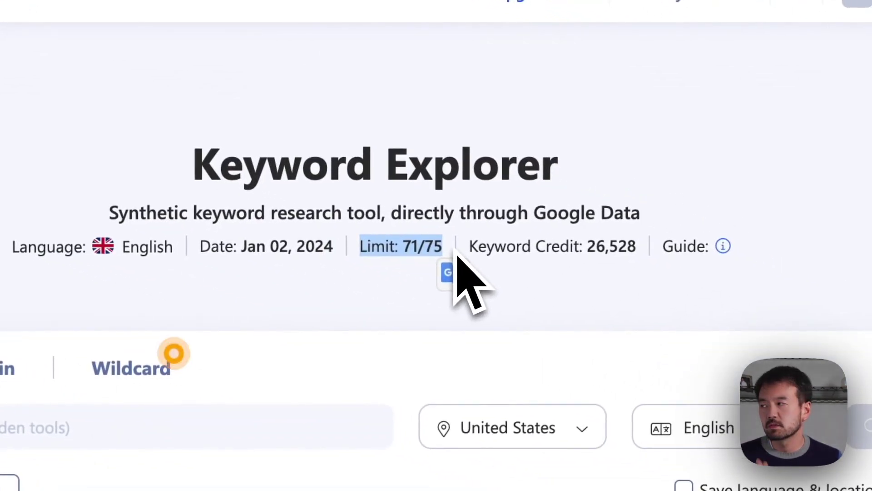
left_click(428, 249)
left_click_drag(422, 249, 457, 257)
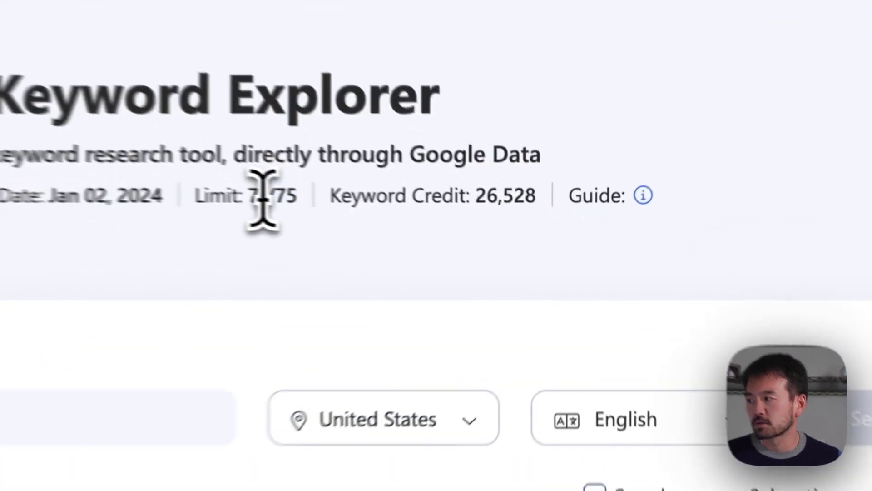
Highlight the search limit and the keyword credit figures under the Keyword Explorer title
left_click_drag(455, 240, 453, 240)
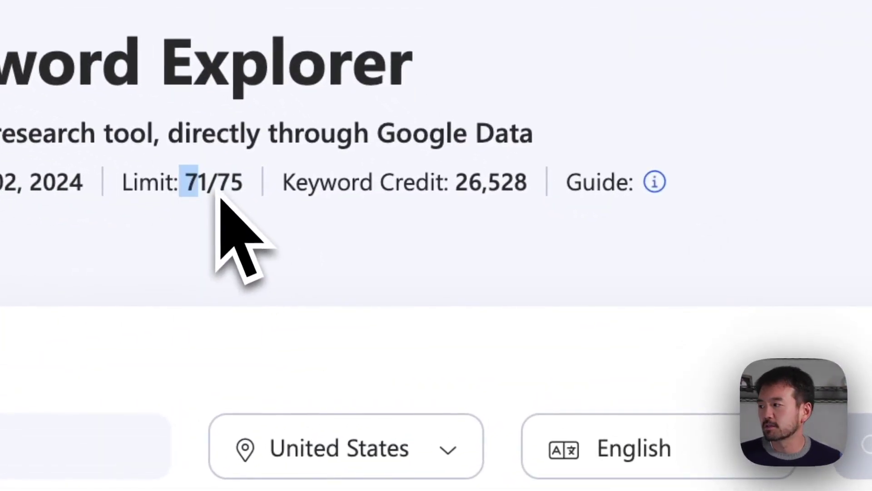
double_click(491, 183)
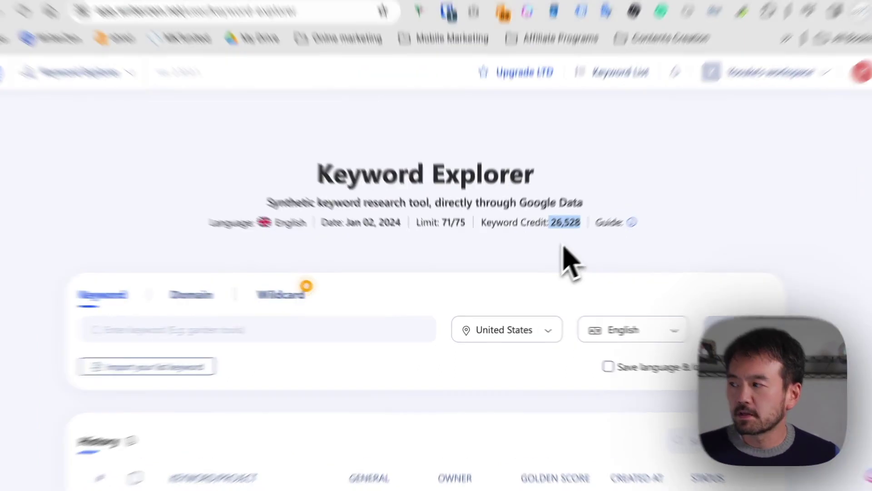
left_click(548, 248)
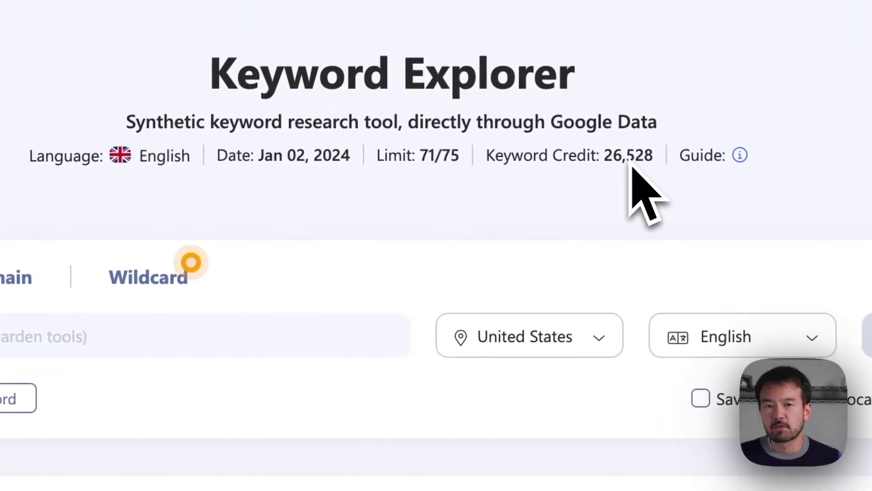
Start a new project for listed keywords from the keyword search and open its keyword import options
left_click(102, 338)
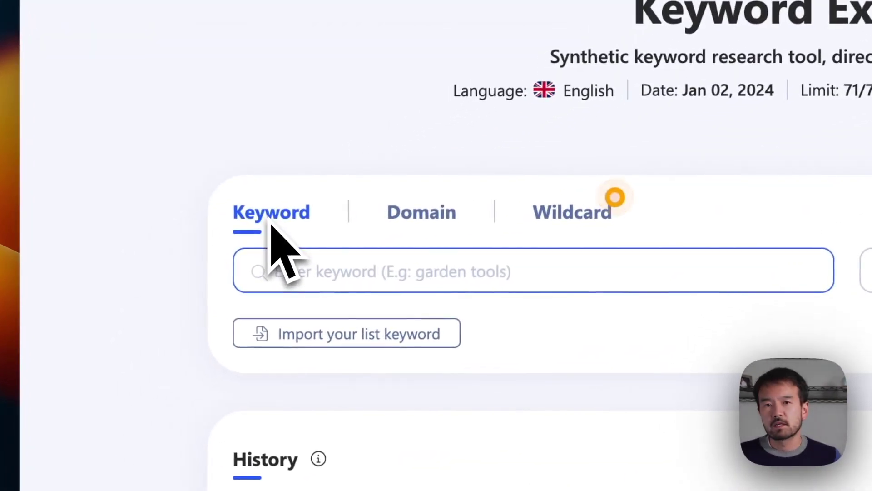
mouse_move(568, 237)
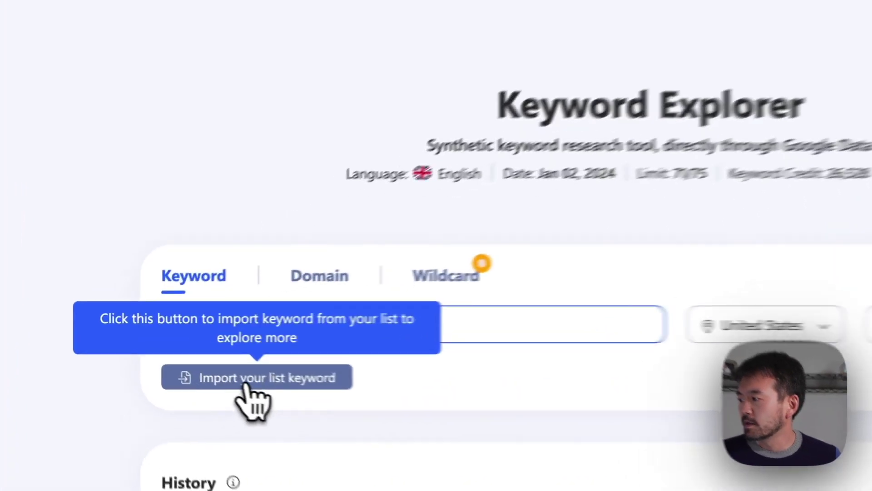
left_click(202, 360)
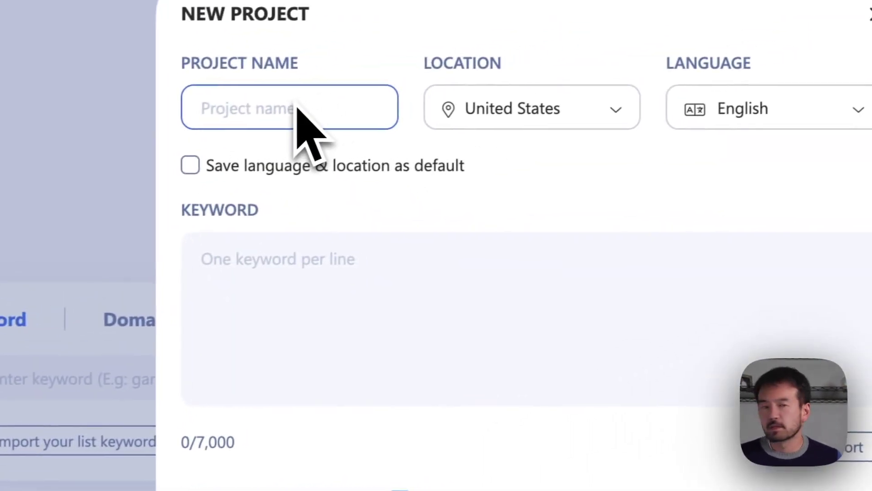
left_click(327, 274)
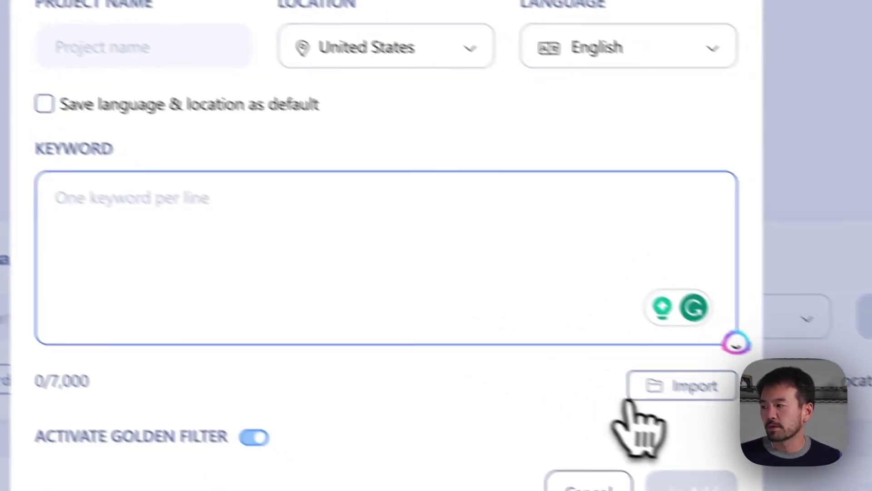
left_click(844, 449)
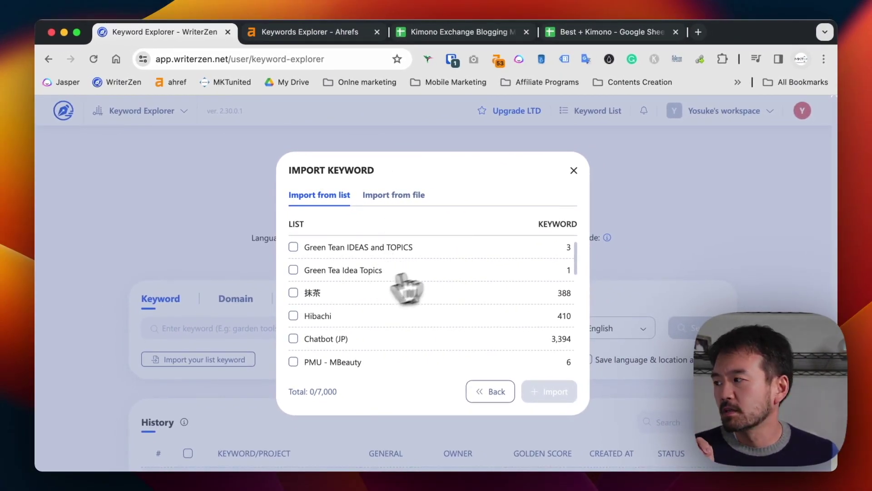
Try selecting the 抹茶 list for import, check the import from file option, and return to the keyword search
left_click(294, 292)
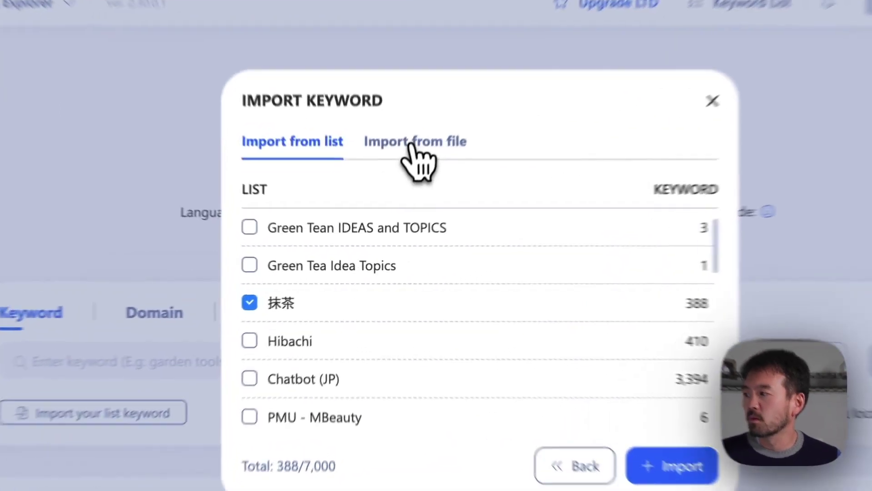
left_click(385, 195)
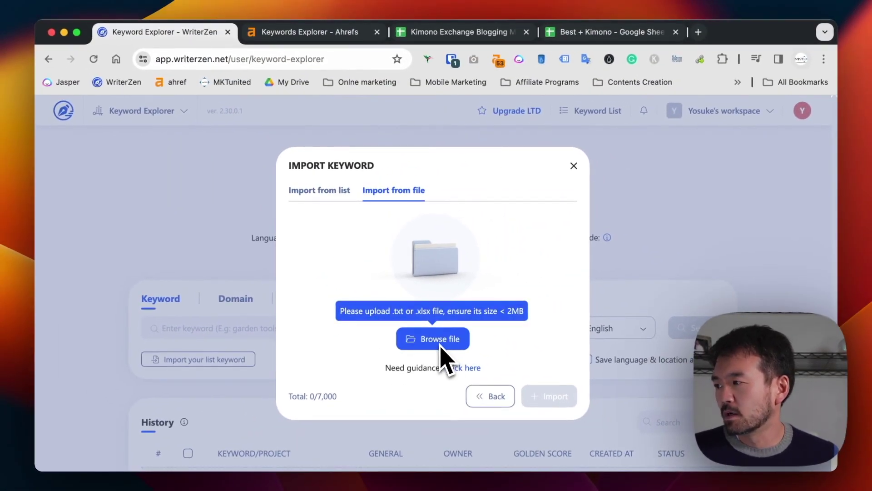
left_click(263, 327)
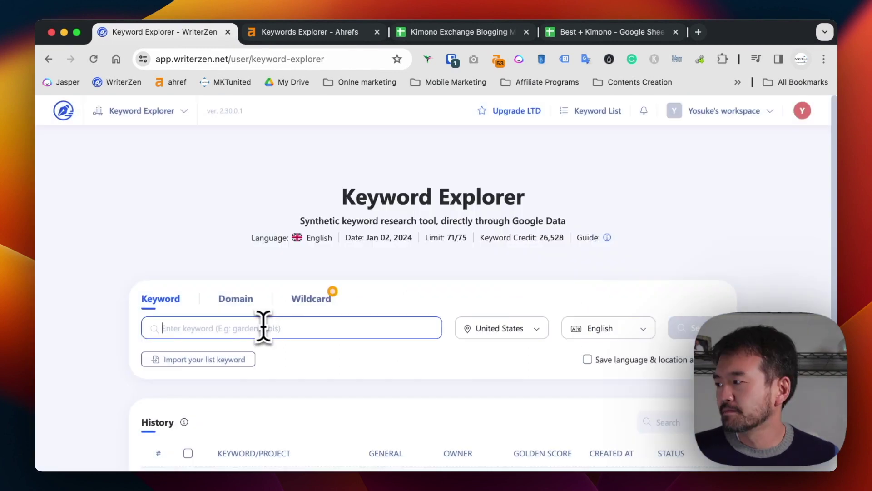
View the domain search, then enter "How to fix *" as an example wildcard search
left_click(235, 299)
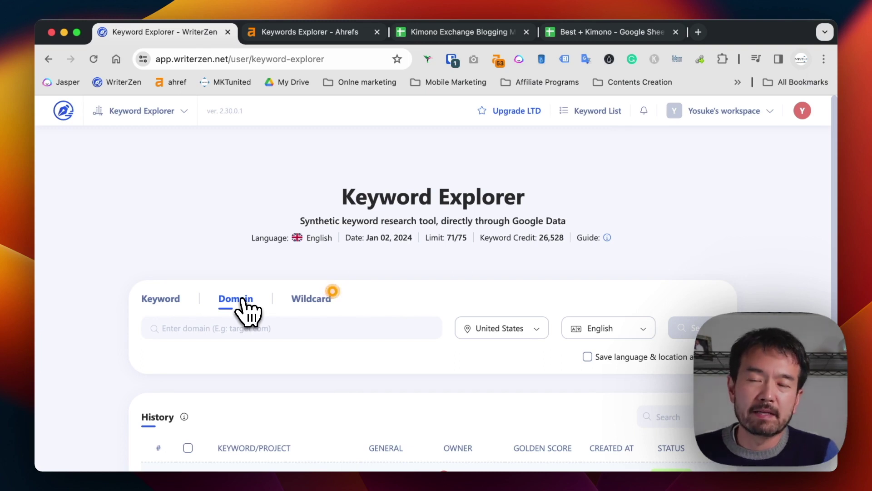
left_click(309, 301)
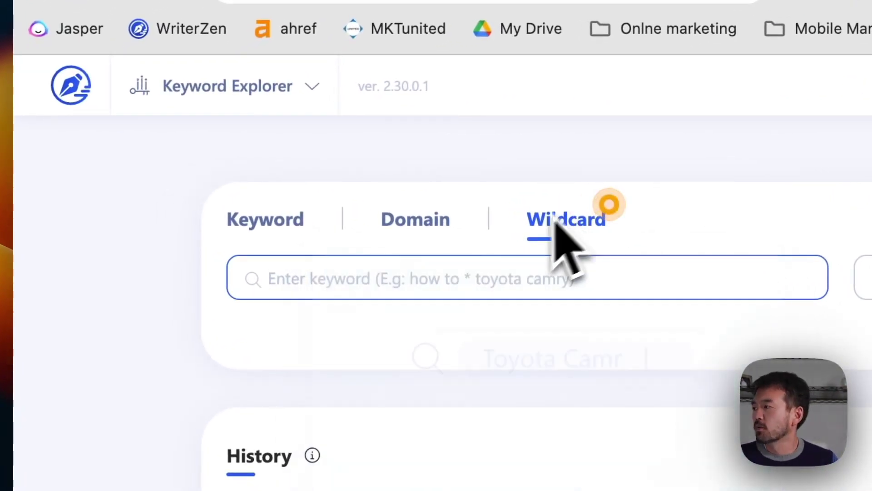
left_click(286, 277)
type("How t")
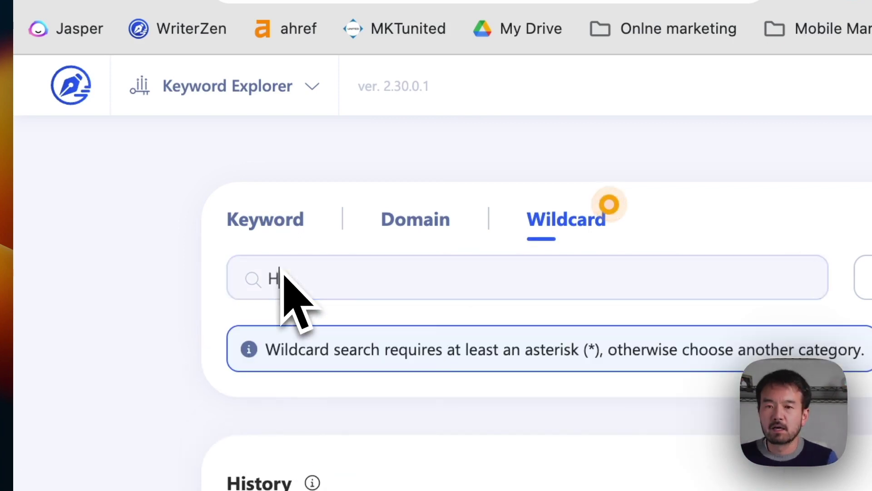
type("o fix *")
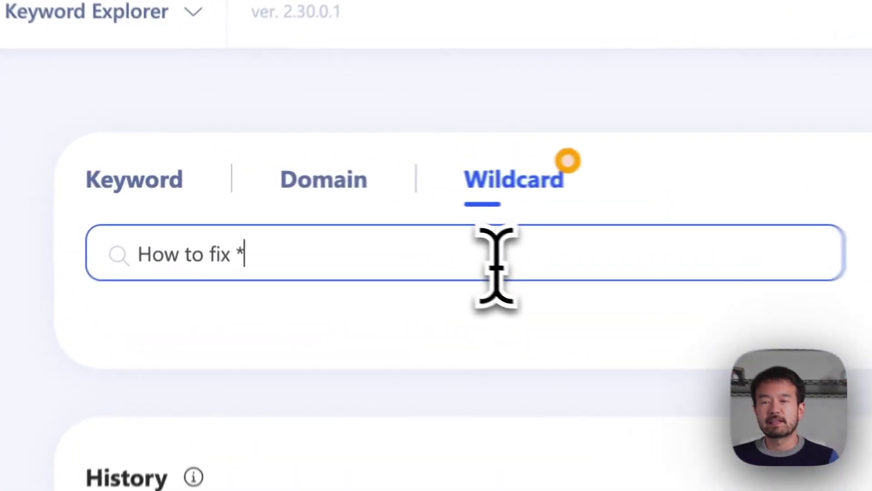
Replace the wildcard query with "* toyota camry", then clear the field
key("BackSpace")
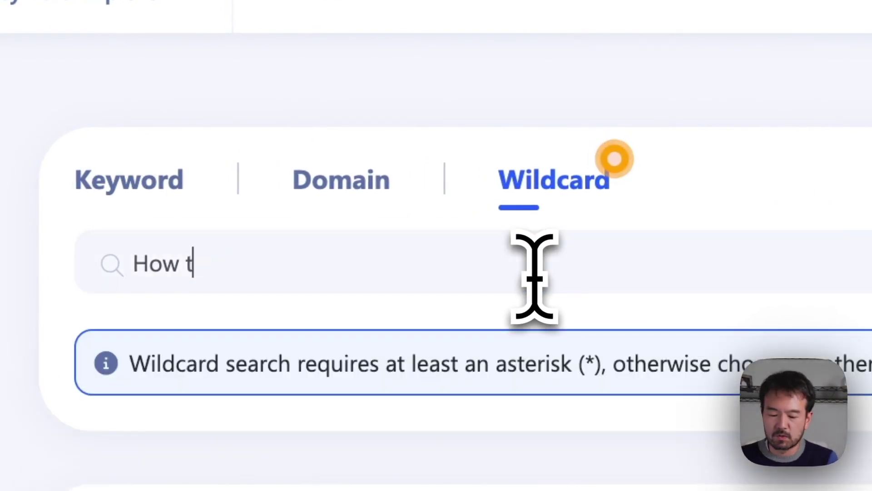
key("BackSpace")
key("BackSpace")
key("BackSpace")
key("BackSpace")
key("BackSpace")
type("* toyota camry")
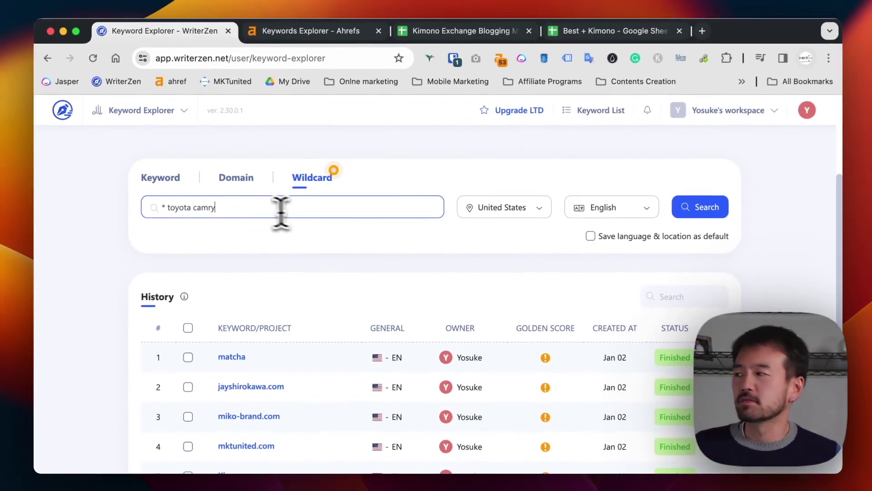
key("super+a")
key("BackSpace")
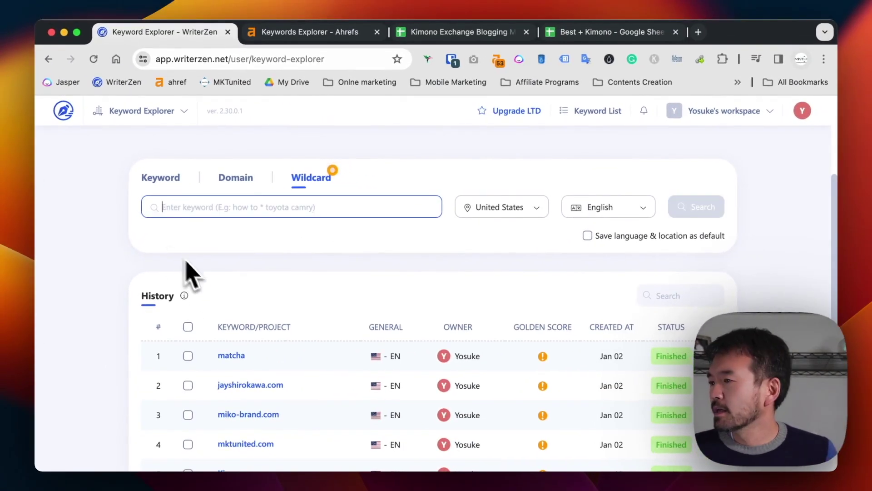
Look through the Keyword Explorer history of past keyword and domain searches
scroll(200, 282, "down", 4)
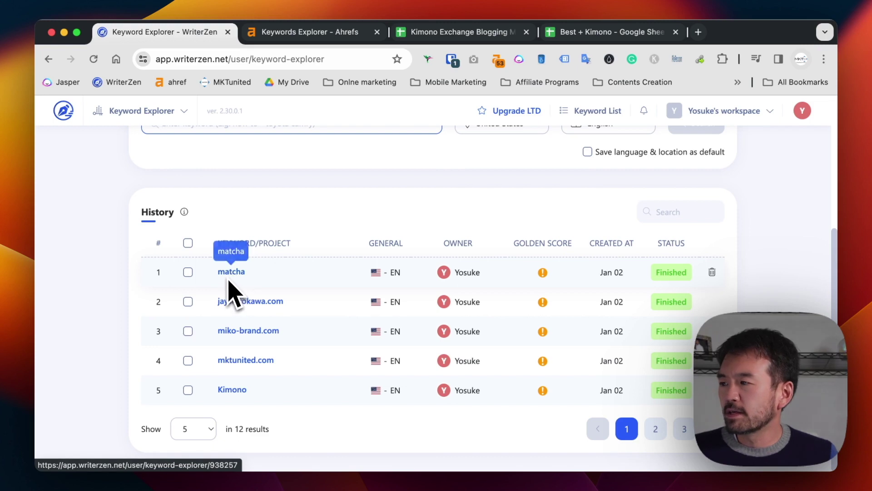
scroll(229, 293, "up", 10)
scroll(454, 281, "down", 3)
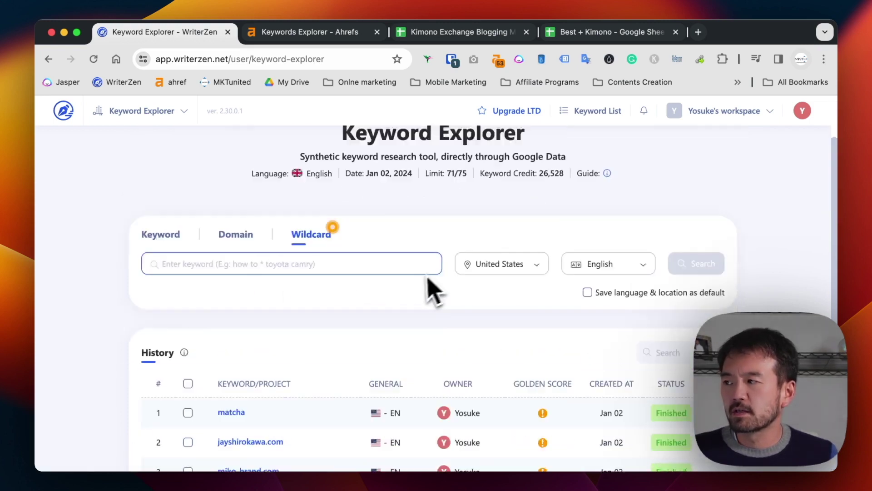
scroll(423, 293, "down", 2)
scroll(409, 304, "down", 5)
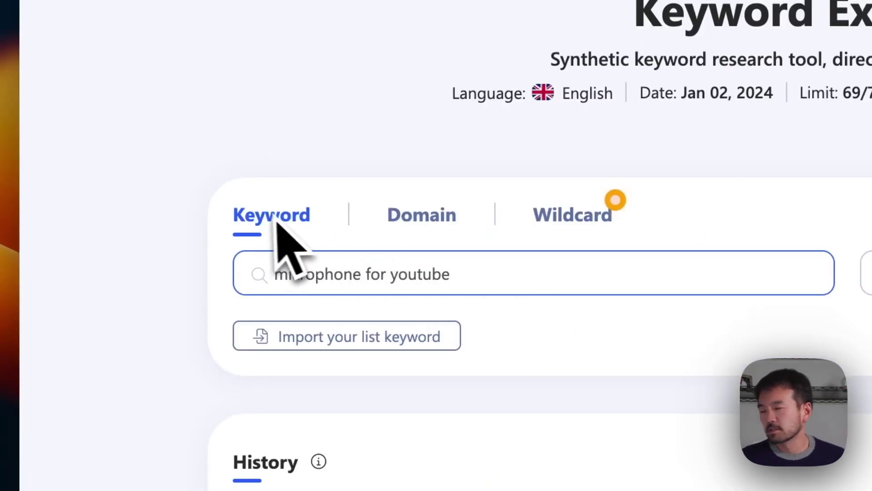
Run a keyword search for "microphone for youtube" in United States and English, saving that language and location as default
left_click(868, 273)
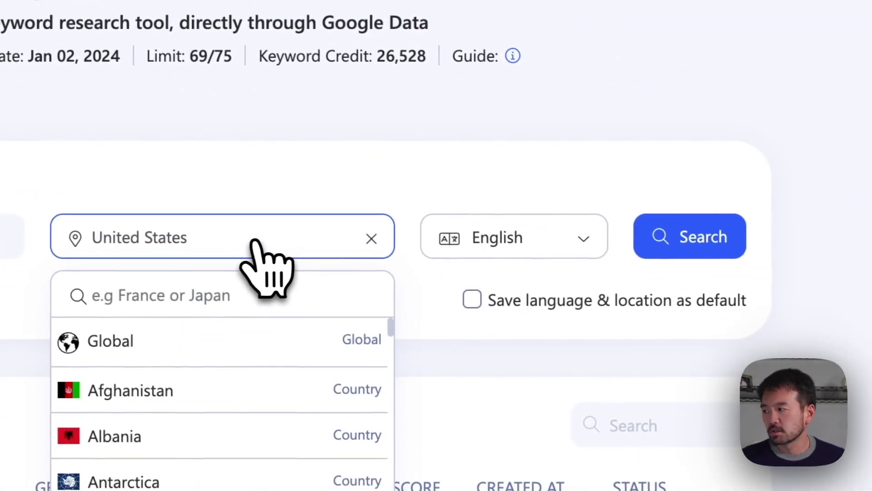
left_click(269, 230)
left_click(545, 231)
left_click(403, 259)
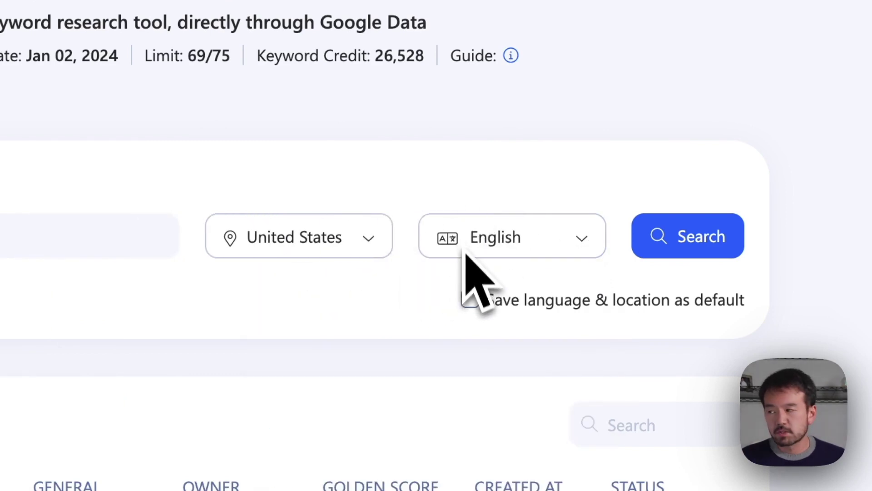
left_click(470, 299)
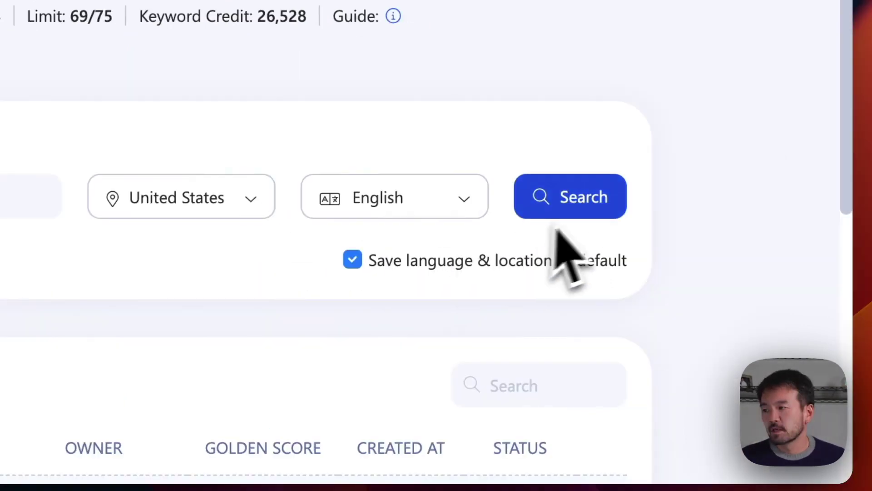
left_click(584, 202)
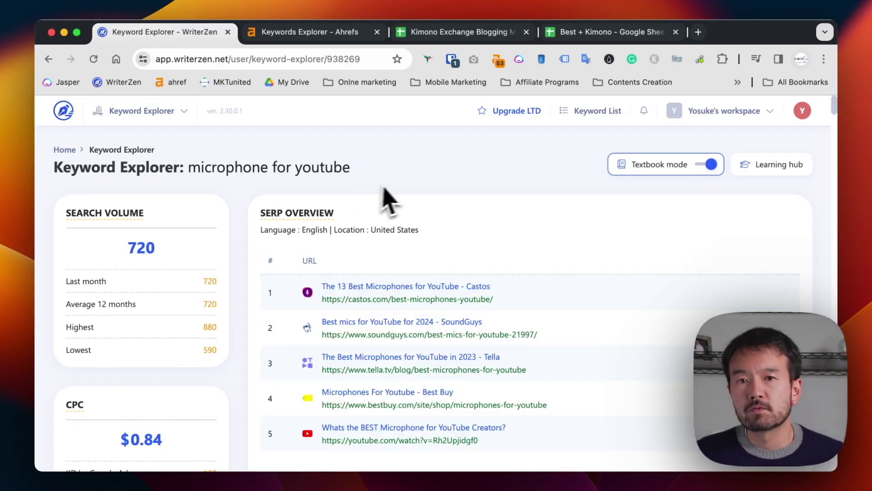
Examine the search volume, CPC, keyword difficulty and keyword ideas cards and the monthly volume chart for "microphone for youtube"
mouse_move(111, 227)
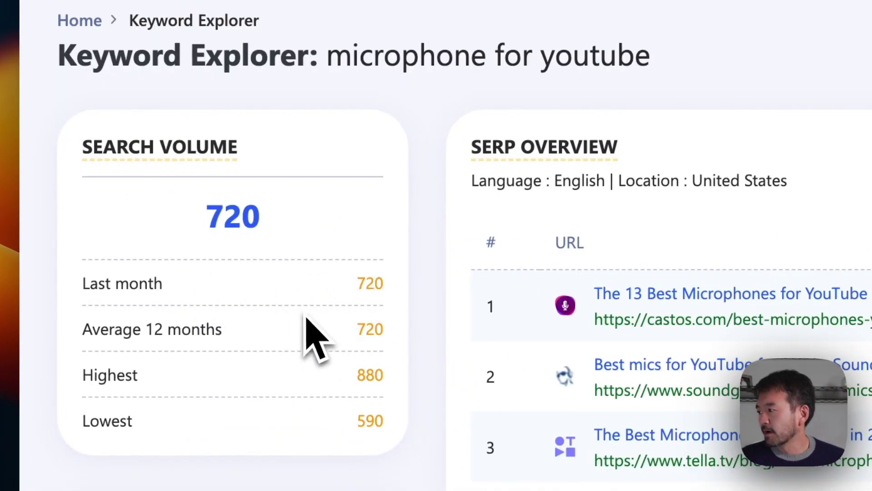
left_click_drag(306, 318, 438, 346)
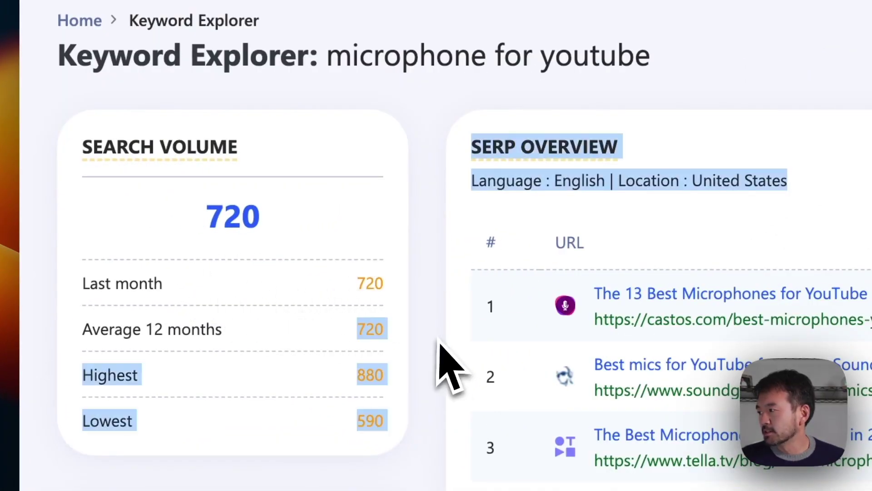
left_click(318, 356)
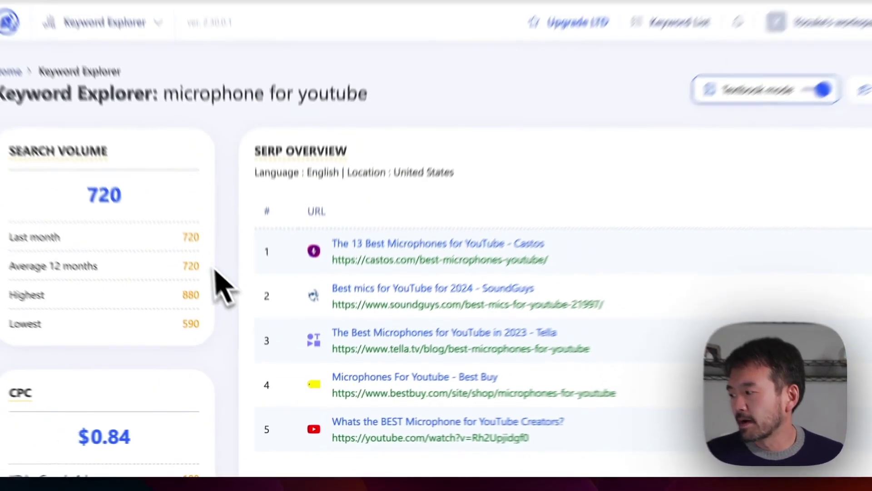
scroll(118, 129, "down", 4)
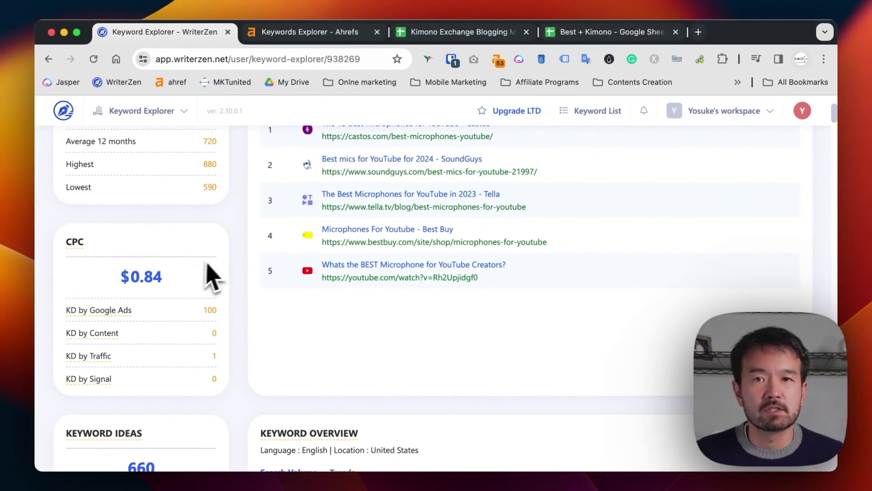
scroll(223, 274, "down", 5)
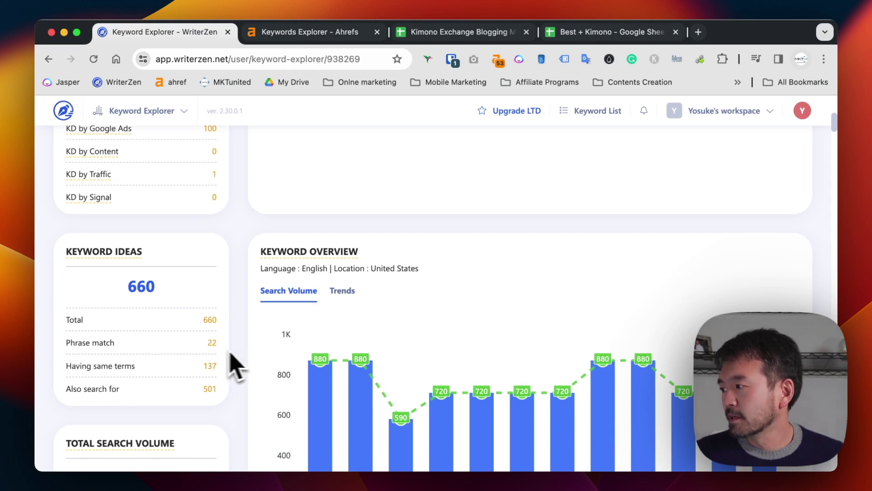
scroll(263, 334, "down", 2)
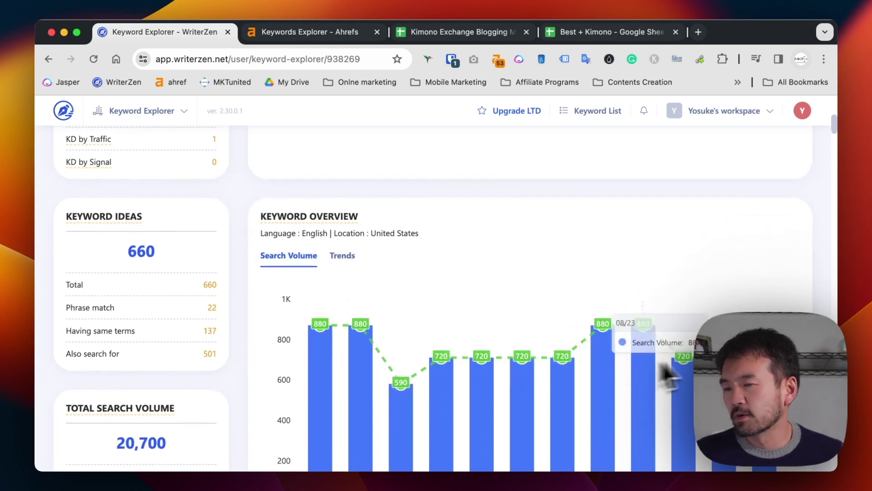
scroll(273, 322, "down", 5)
scroll(319, 281, "up", 6)
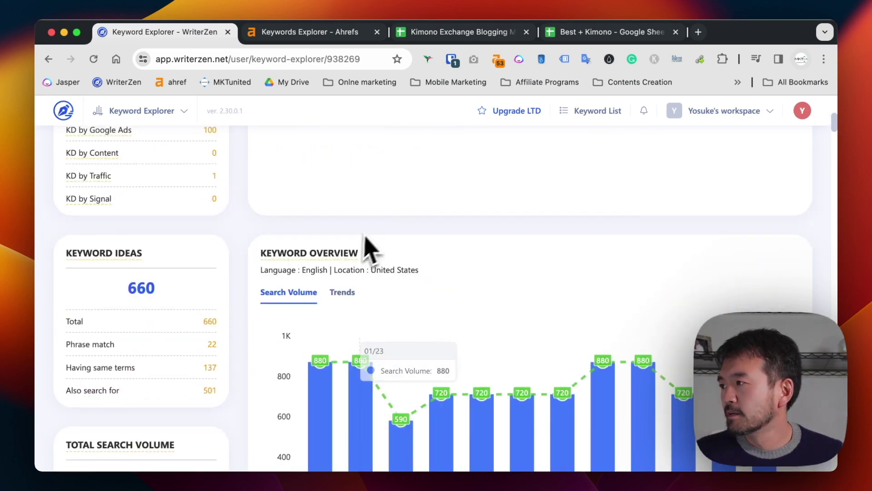
Compare the Trends and Search Volume views of the keyword overview, then examine the Total Search Volume card
left_click(345, 293)
scroll(418, 323, "down", 2)
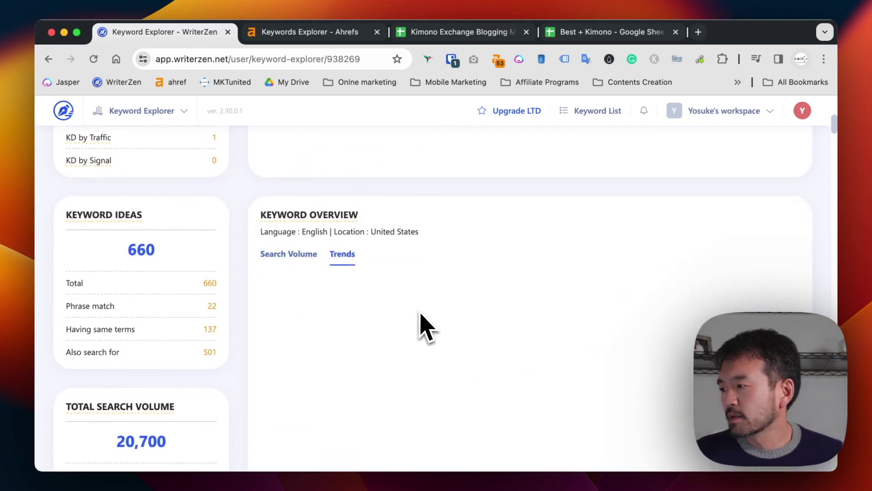
left_click(282, 253)
scroll(254, 264, "down", 3)
left_click(344, 141)
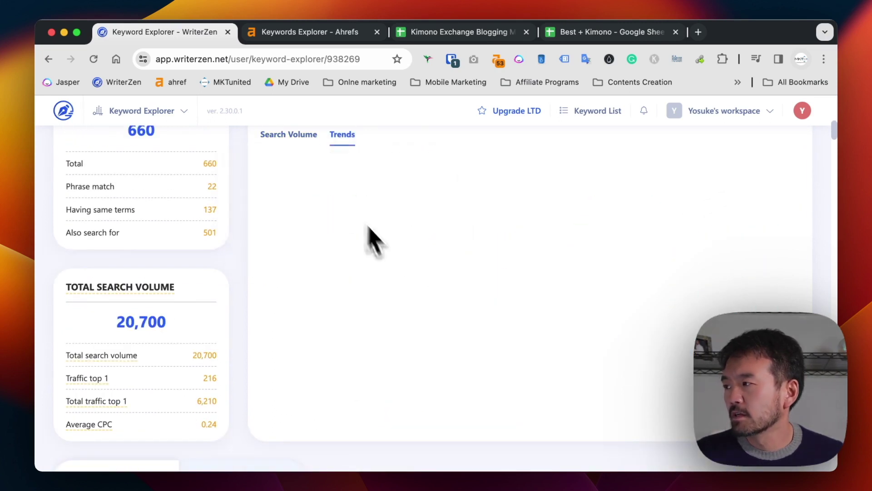
left_click(302, 137)
scroll(270, 311, "down", 1)
scroll(268, 304, "down", 1)
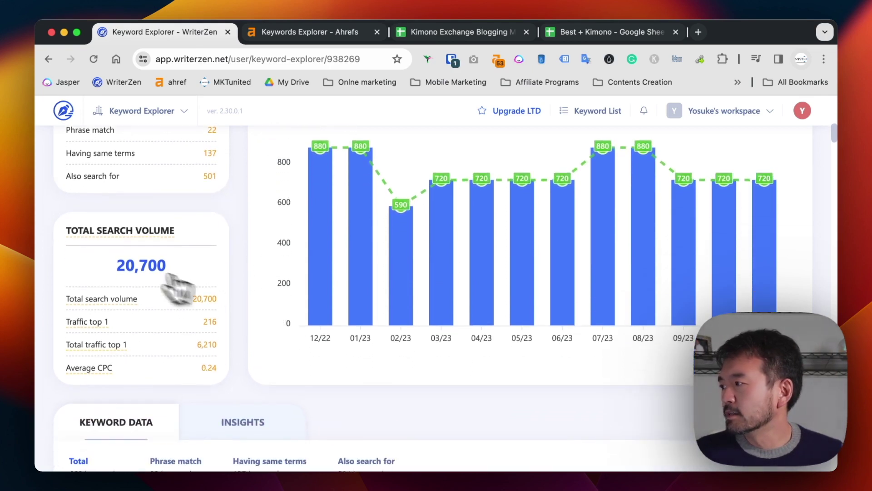
Compare the Total Search Volume card with the keyword table's total volume, then select all keywords and clear the selection again
mouse_move(141, 234)
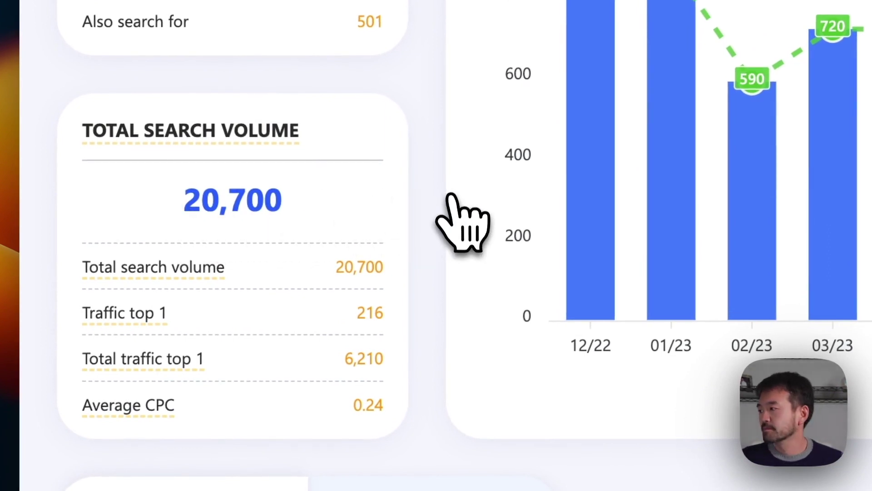
scroll(380, 314, "down", 5)
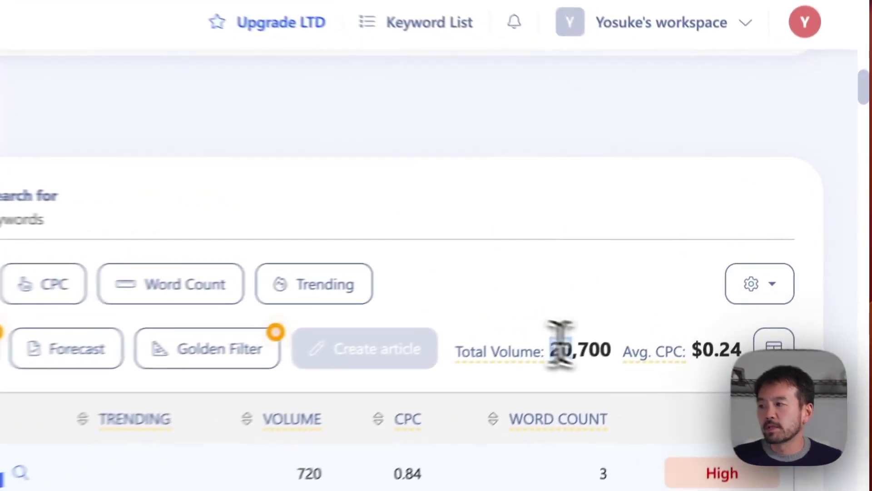
left_click_drag(665, 289, 692, 286)
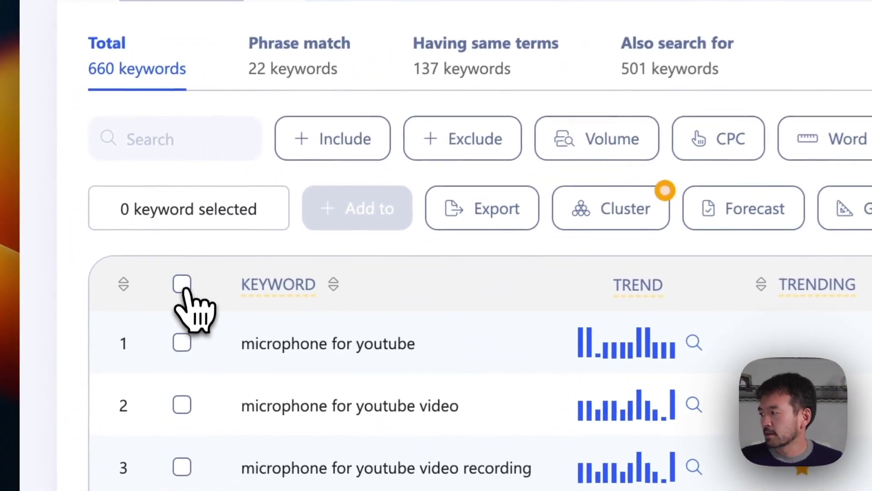
left_click(117, 326)
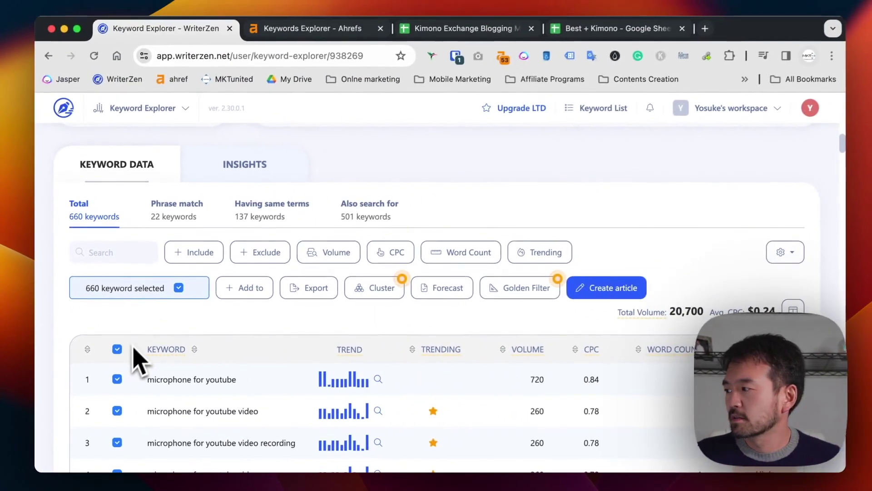
left_click(117, 351)
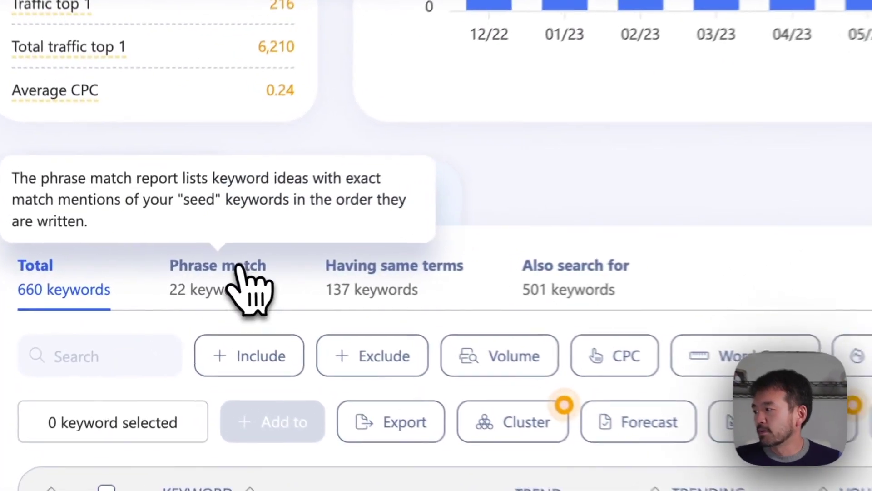
Look through the Phrase match, Having same terms and Also search for keyword reports for "microphone for youtube"
left_click(187, 278)
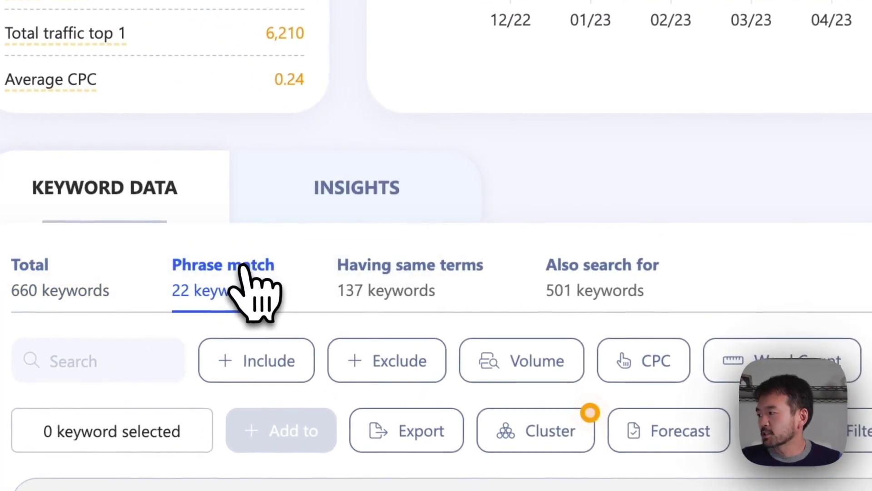
left_click(413, 274)
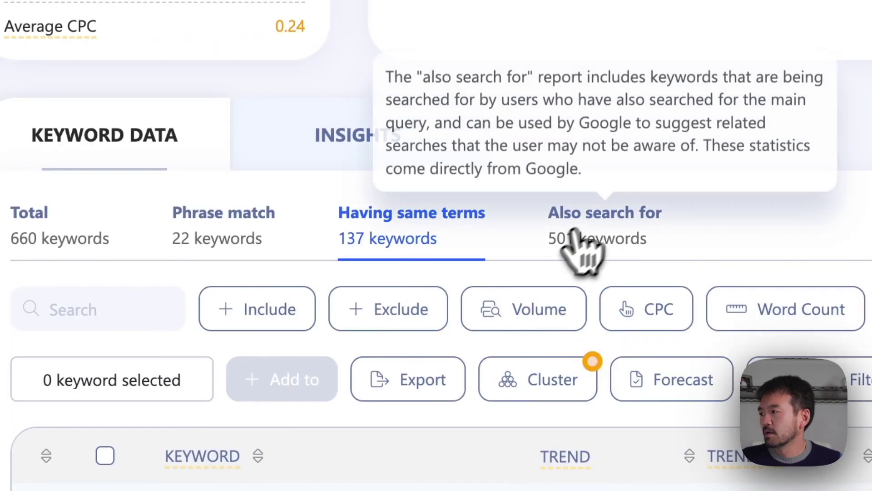
left_click(609, 211)
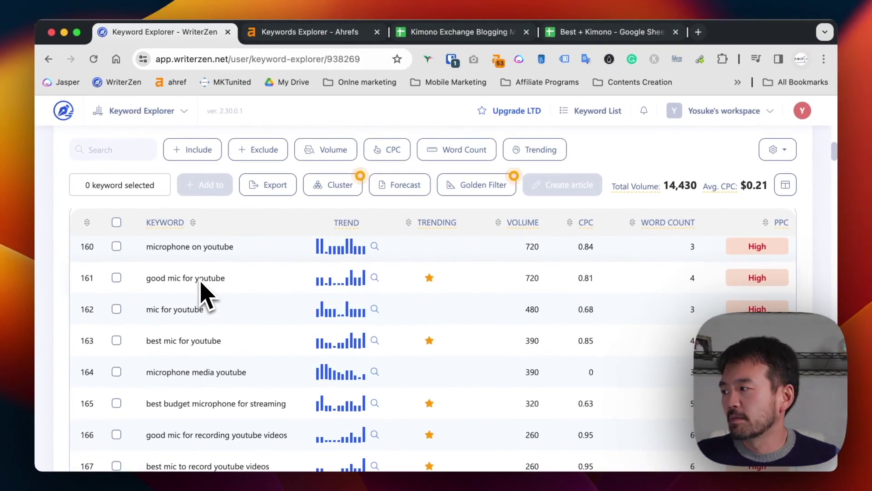
scroll(207, 293, "up", 3)
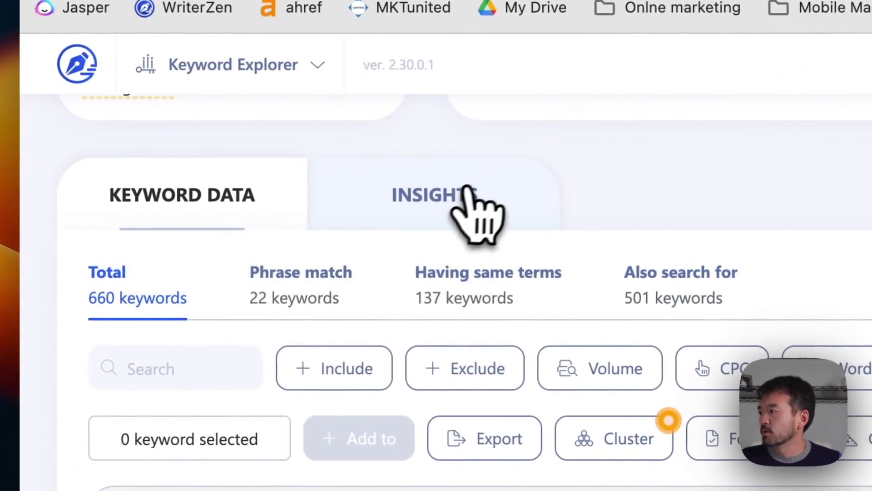
Open the Insights view and show the ideas of the WHAT question group to read its keywords
left_click(253, 174)
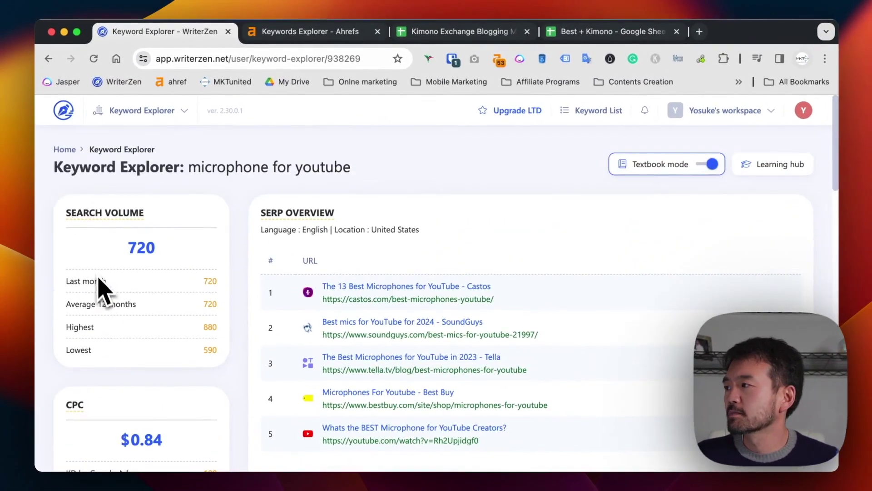
mouse_move(154, 191)
scroll(220, 230, "down", 15)
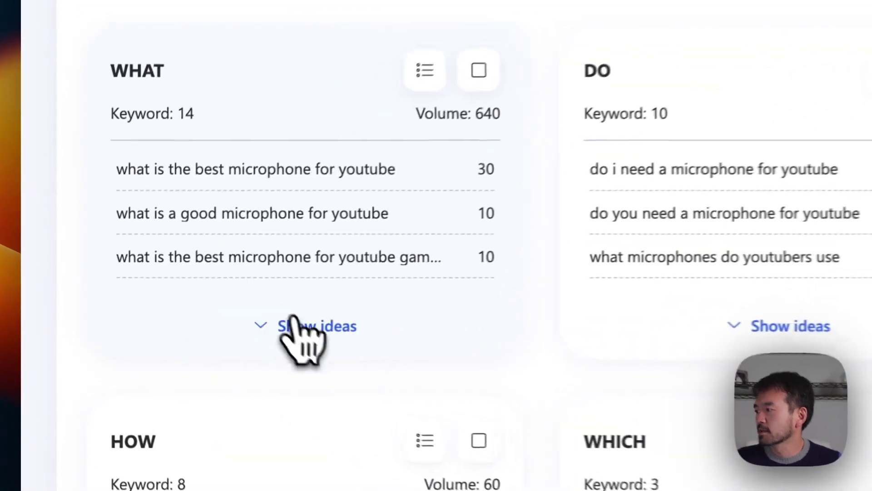
left_click(205, 321)
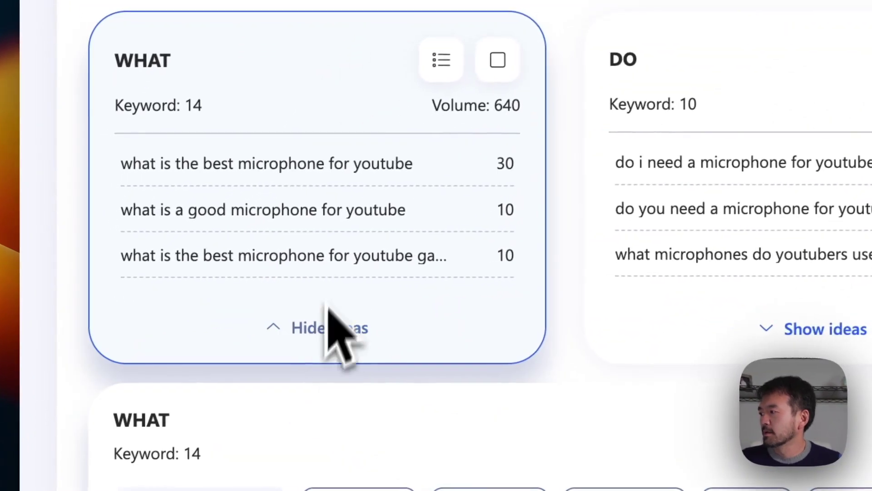
scroll(338, 345, "down", 5)
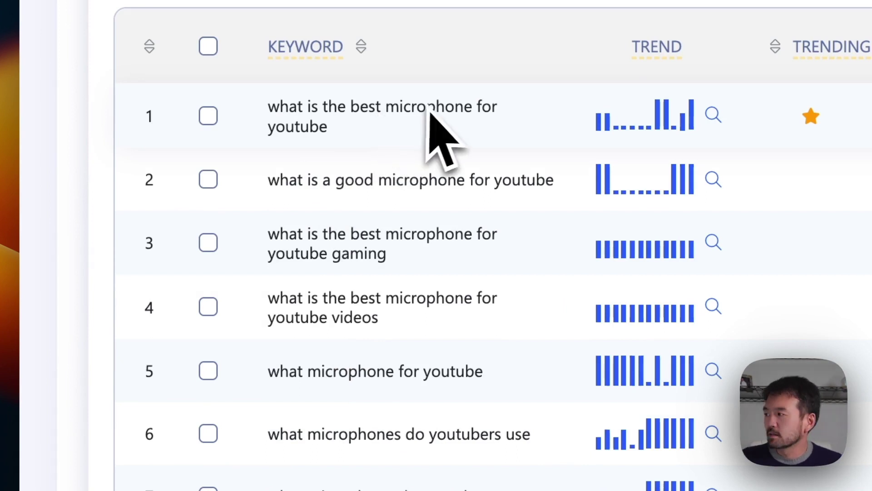
scroll(303, 391, "down", 6)
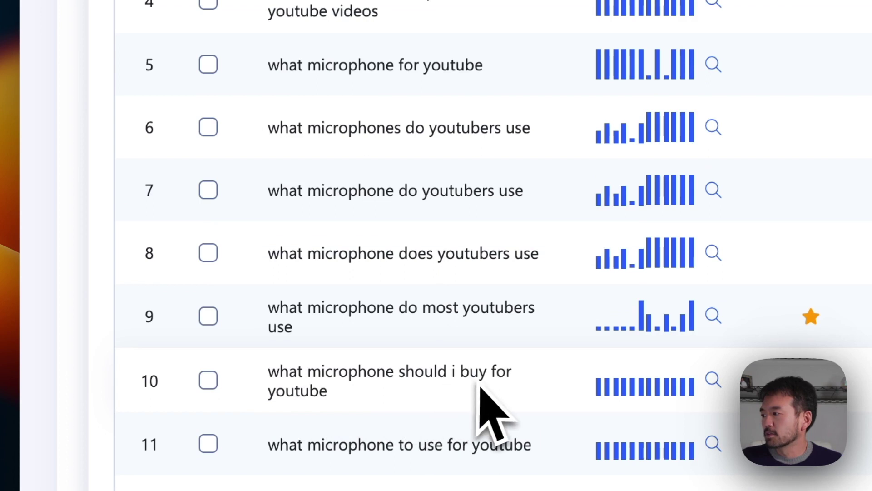
scroll(550, 400, "up", 7)
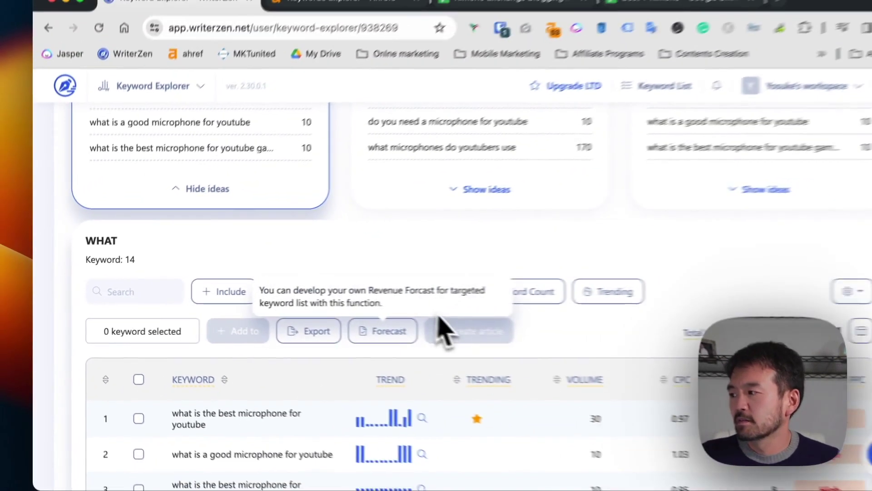
scroll(444, 263, "up", 5)
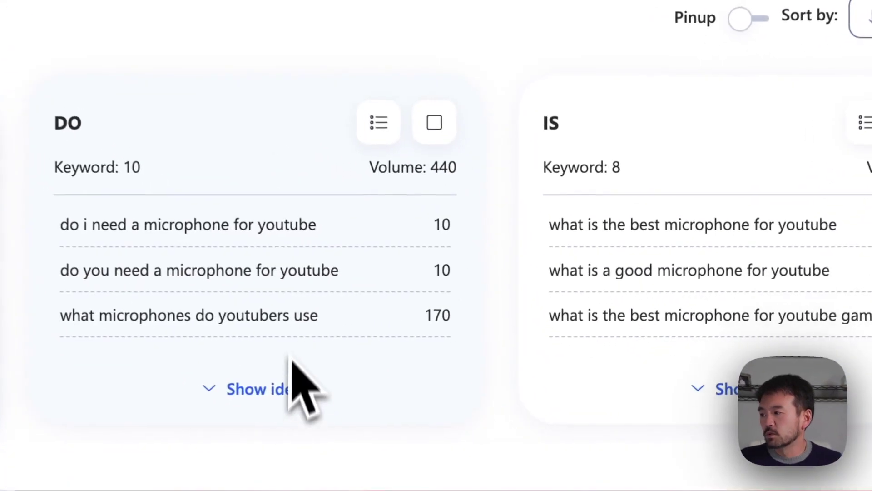
Show the ideas of the HOW question group, then review the question groups against the keyword overview
scroll(409, 279, "down", 15)
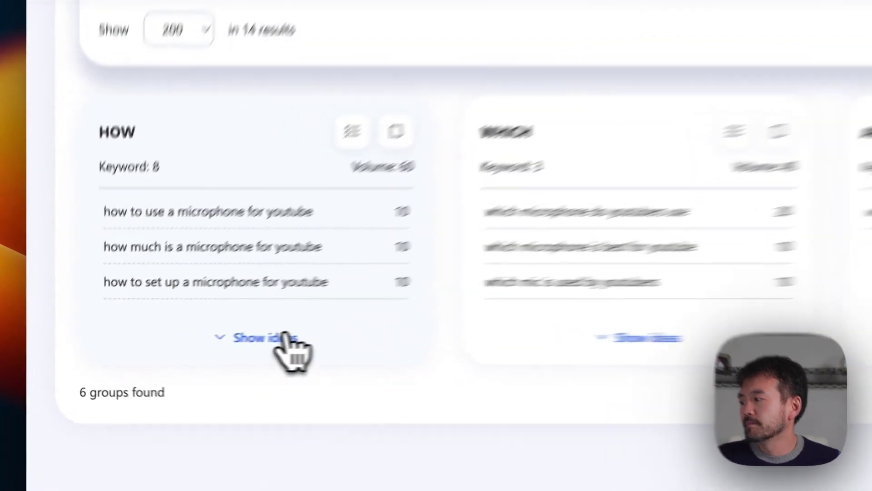
left_click(286, 337)
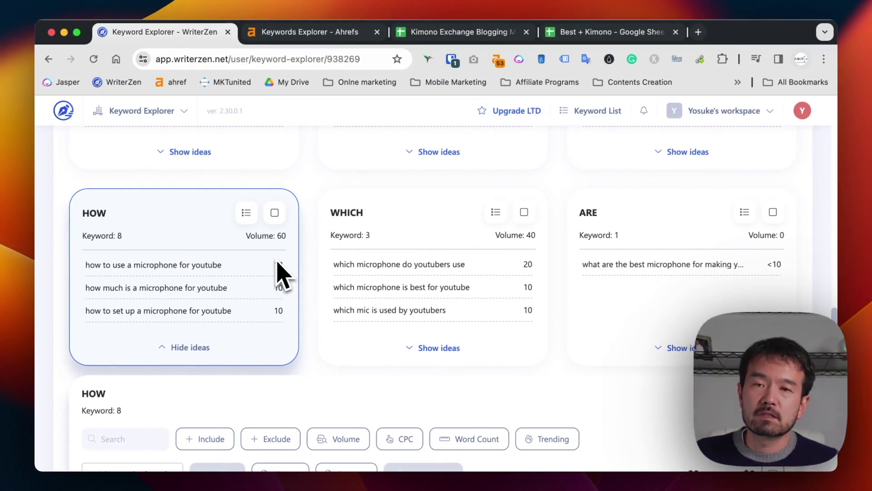
scroll(279, 275, "up", 15)
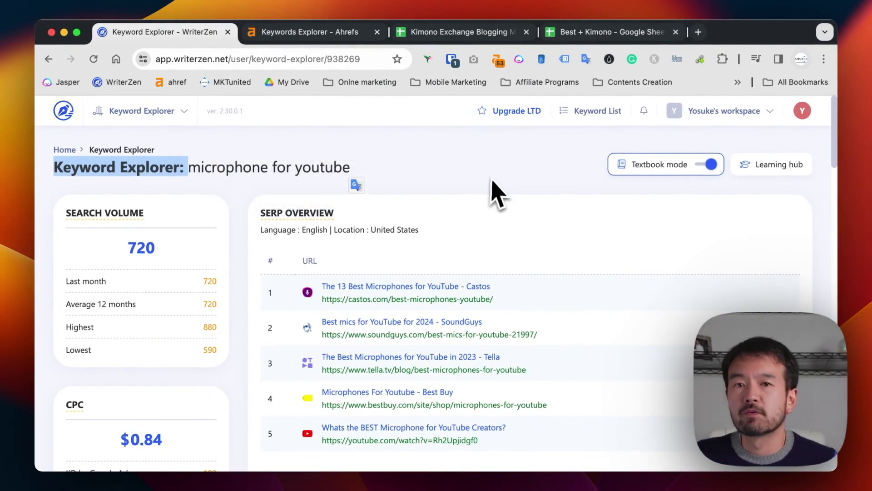
scroll(402, 211, "down", 10)
scroll(402, 212, "down", 15)
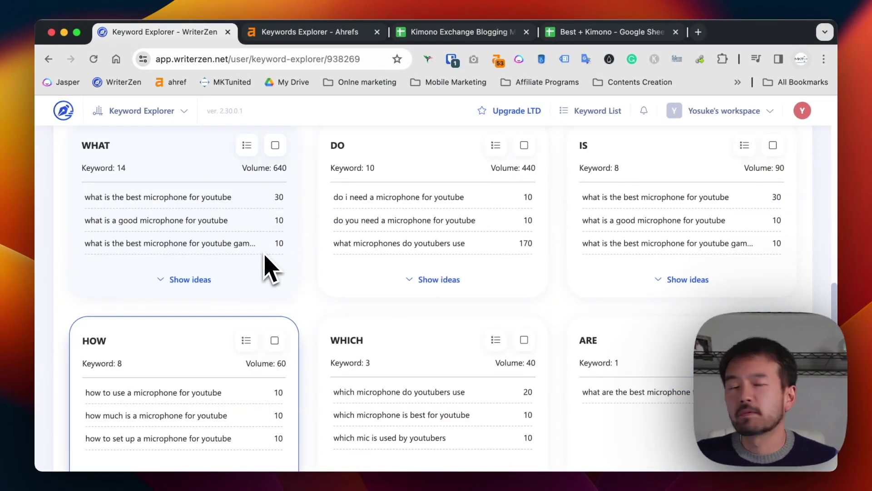
scroll(268, 268, "up", 10)
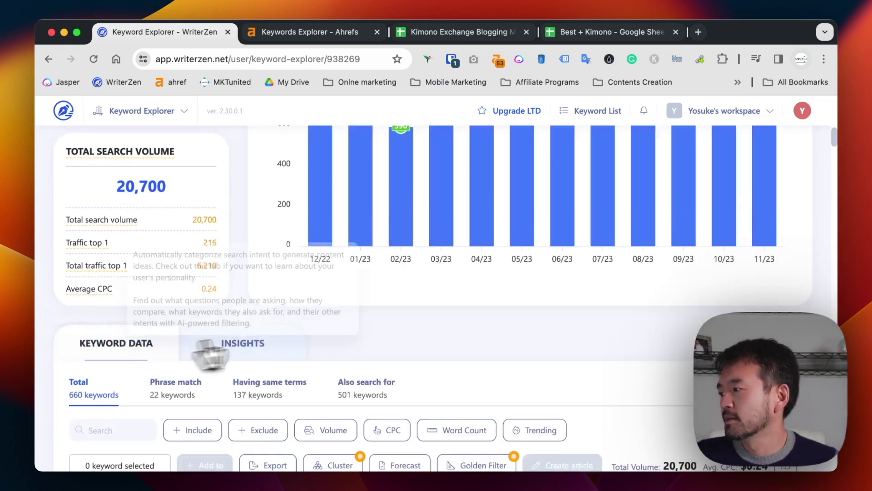
Return to the keyword data and examine the Include and Exclude filter options
scroll(468, 334, "down", 2)
scroll(473, 332, "down", 4)
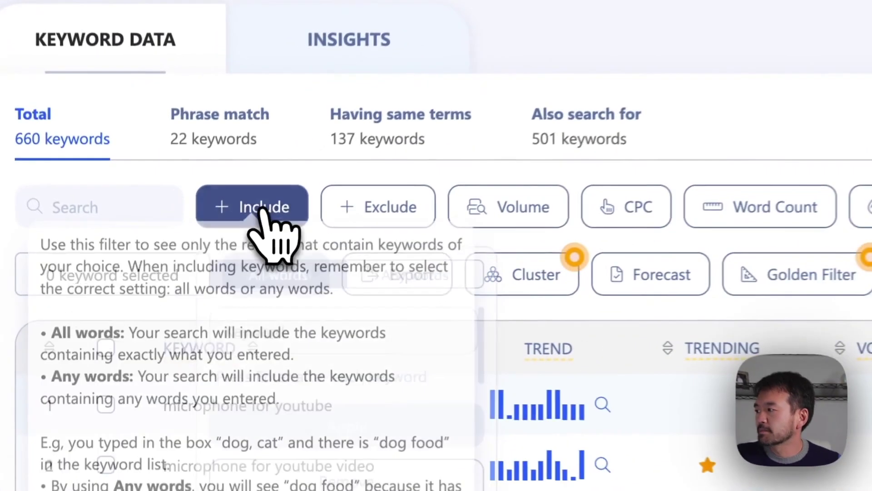
left_click(198, 274)
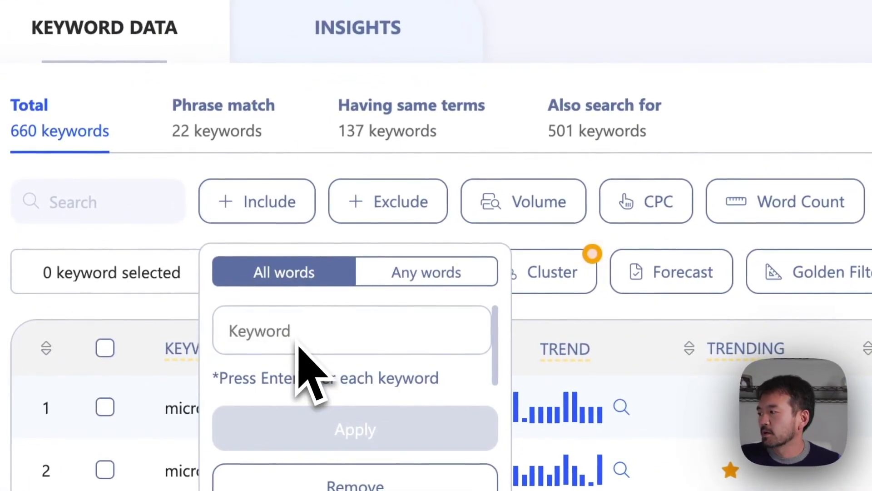
left_click(412, 203)
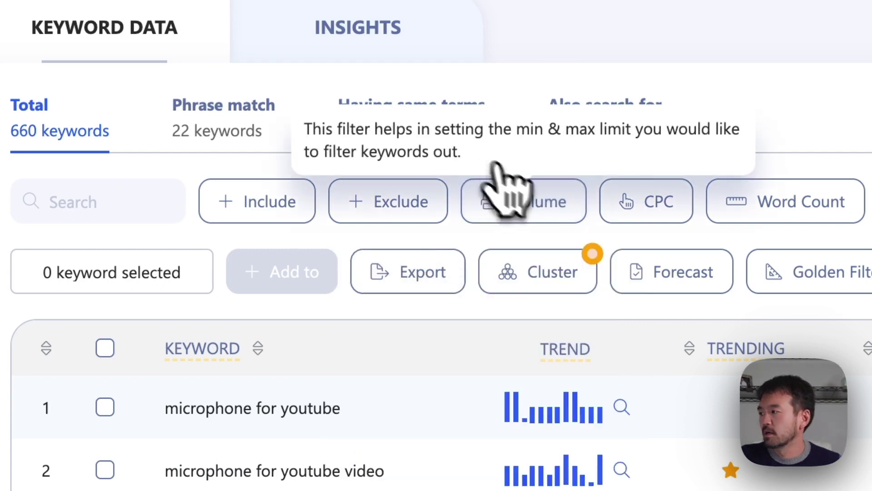
Filter the keyword list to a minimum volume of 20 and select all matching keywords
left_click(547, 214)
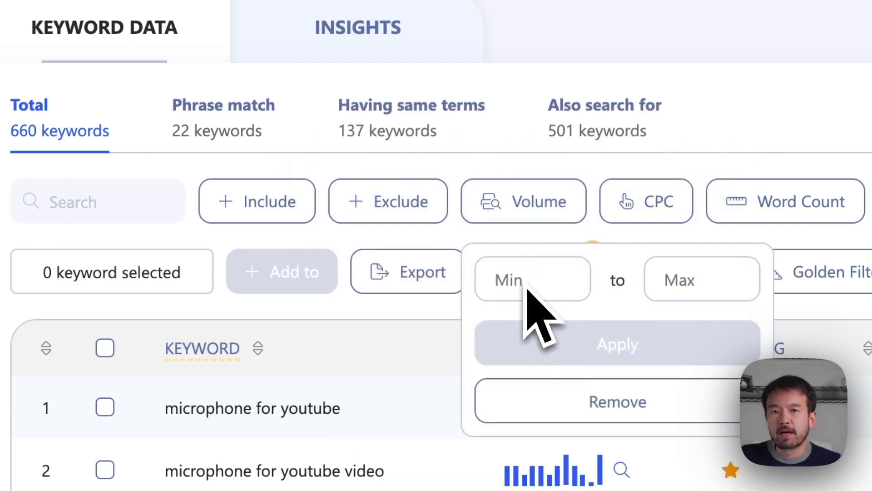
left_click(738, 279)
left_click(427, 293)
type("20")
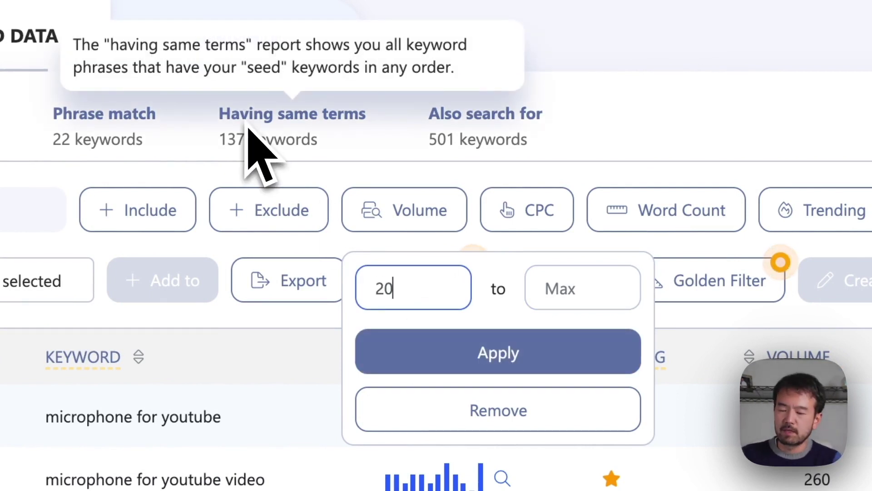
left_click(505, 360)
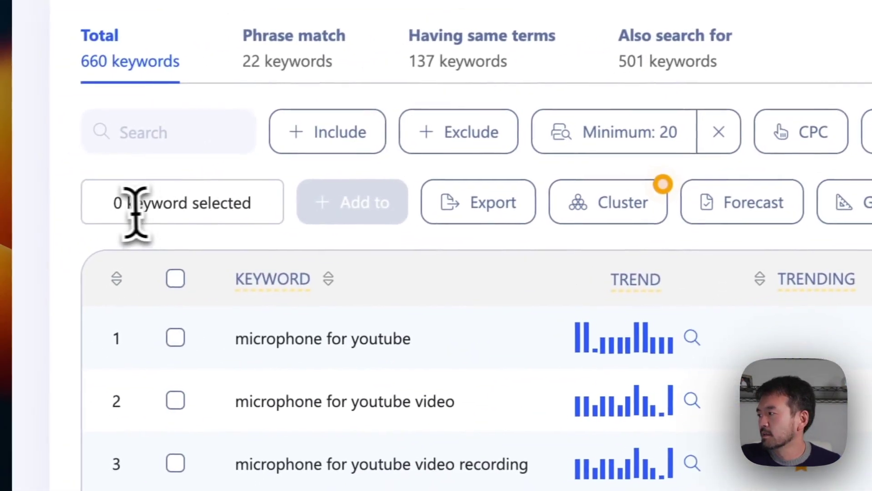
left_click(176, 278)
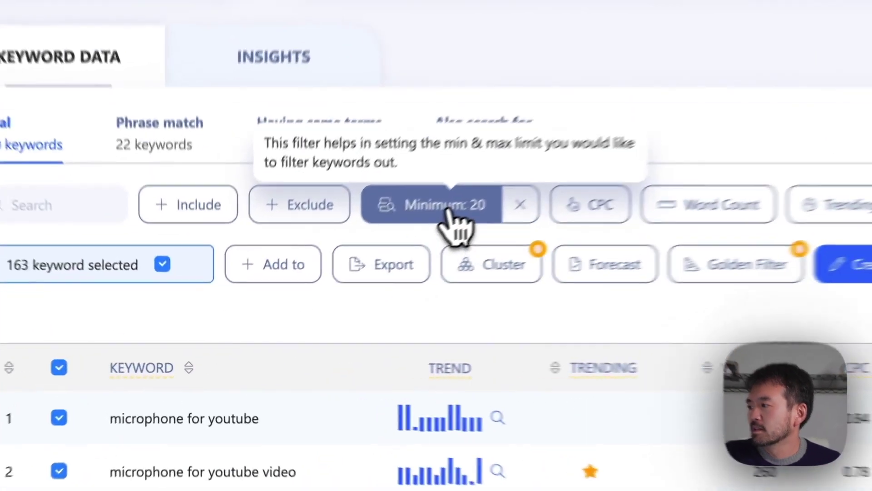
Remove the minimum volume filter of 20 and clear the keyword selection
left_click(356, 275)
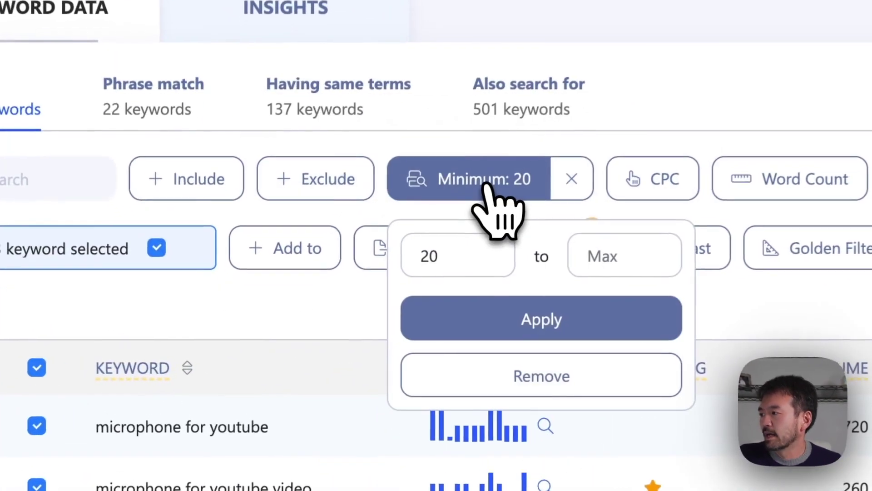
left_click(565, 184)
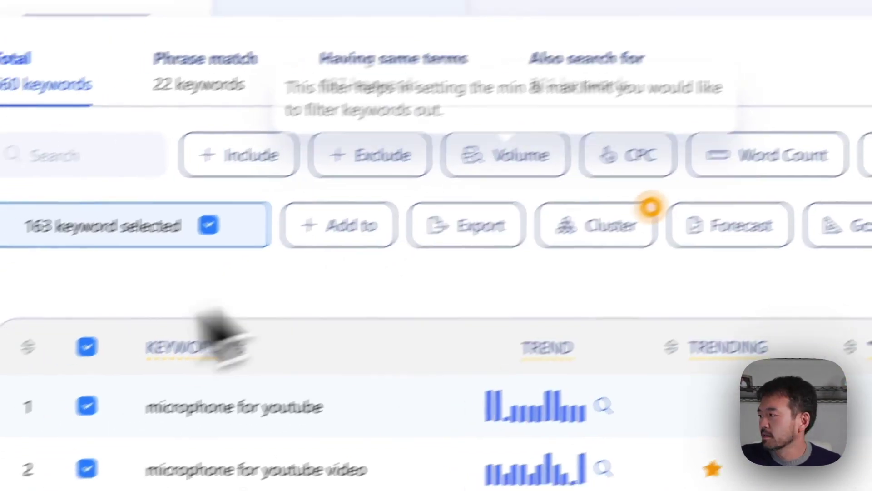
left_click(156, 246)
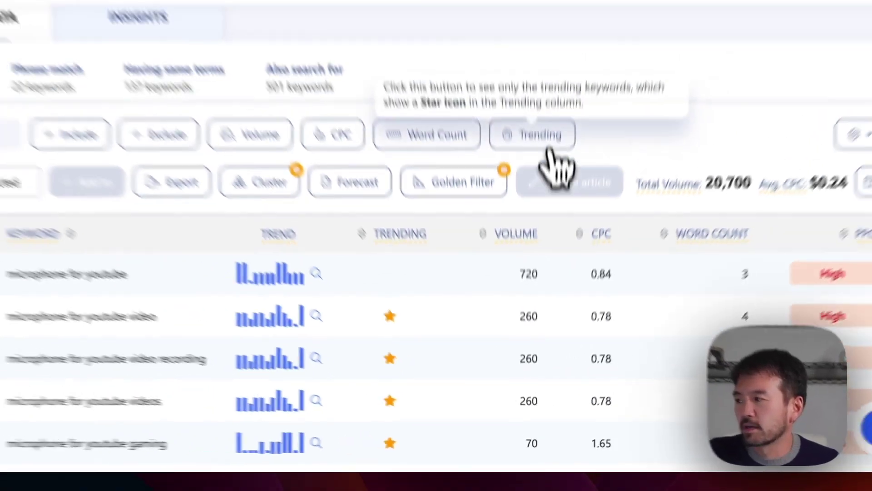
Show only the trending keywords and remove that filter again, then check the keyword export option
left_click(559, 9)
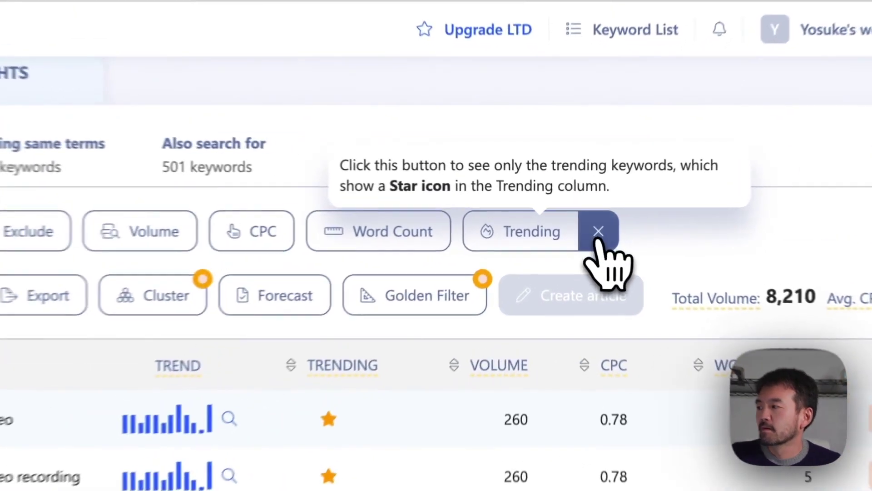
left_click(578, 222)
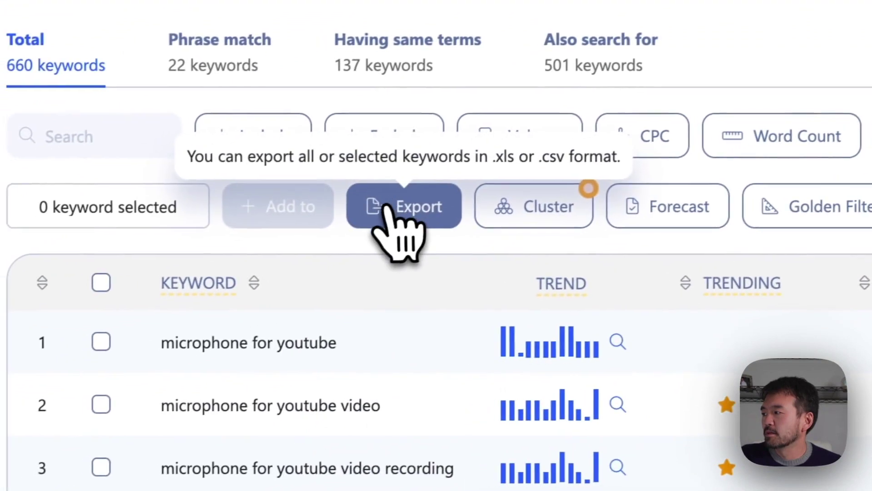
left_click(403, 219)
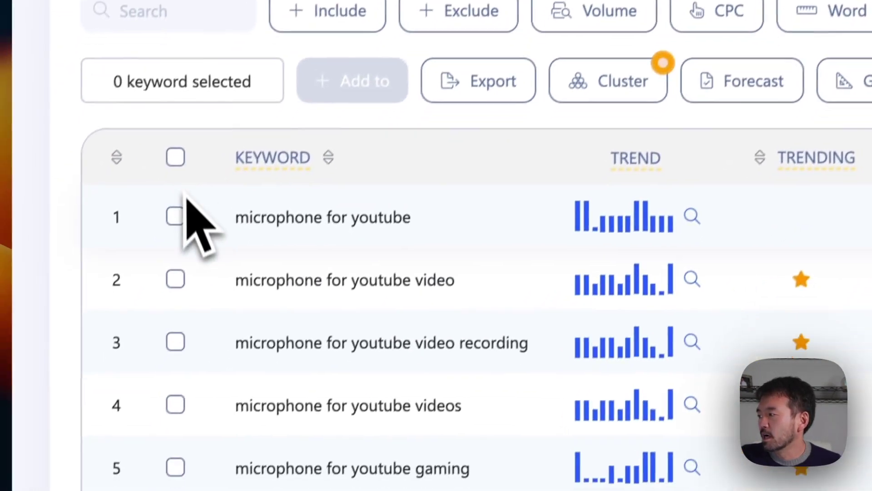
Select the keywords "microphone for youtube", "microphone for youtube video" and "microphone for youtube video recording"
left_click(109, 340)
left_click(183, 372)
left_click(184, 310)
scroll(552, 154, "up", 3)
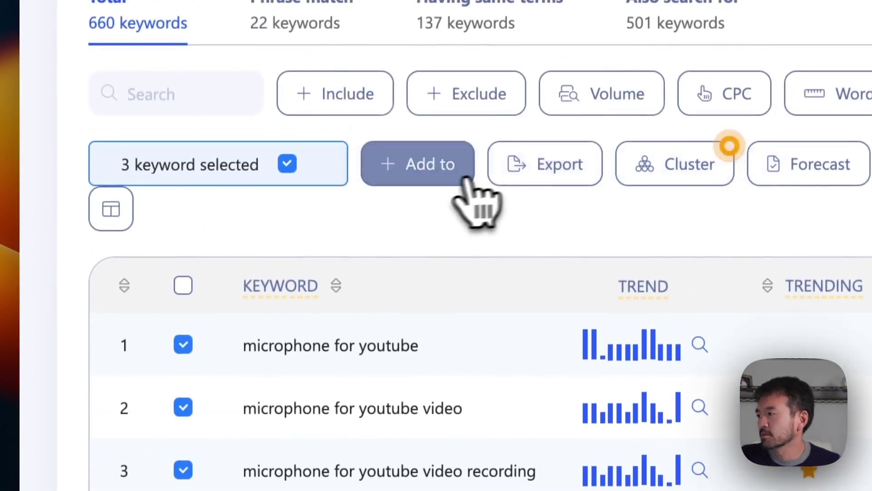
Check the export options for the three selected keywords, and clear the keyword selection
left_click(550, 179)
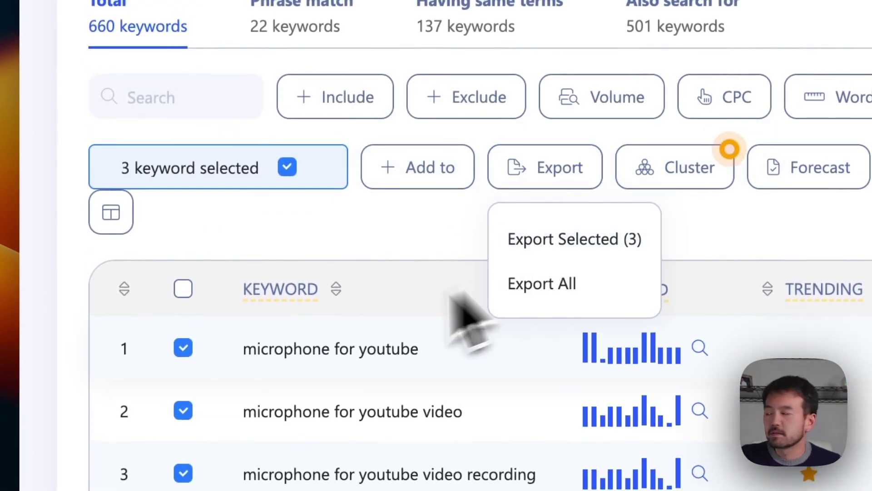
left_click(183, 292)
left_click(183, 289)
left_click(183, 289)
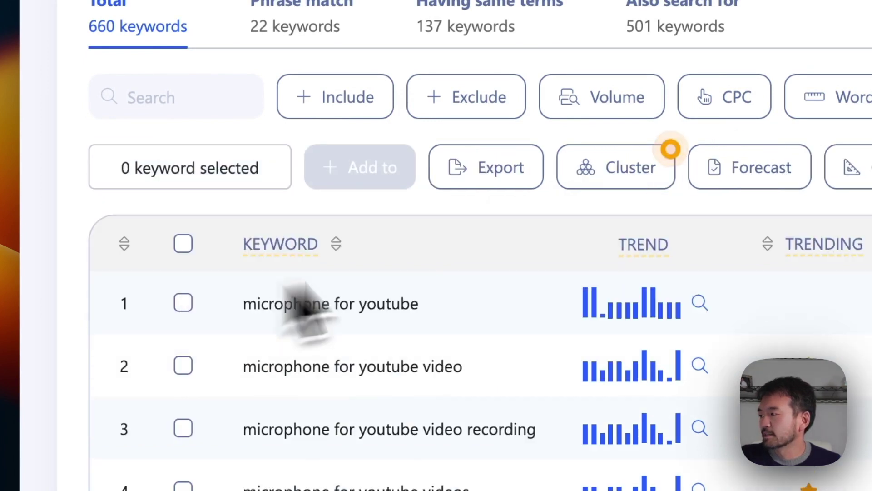
View the description of the Cluster feature and check which keywords the Golden Filter can be applied to
mouse_move(616, 180)
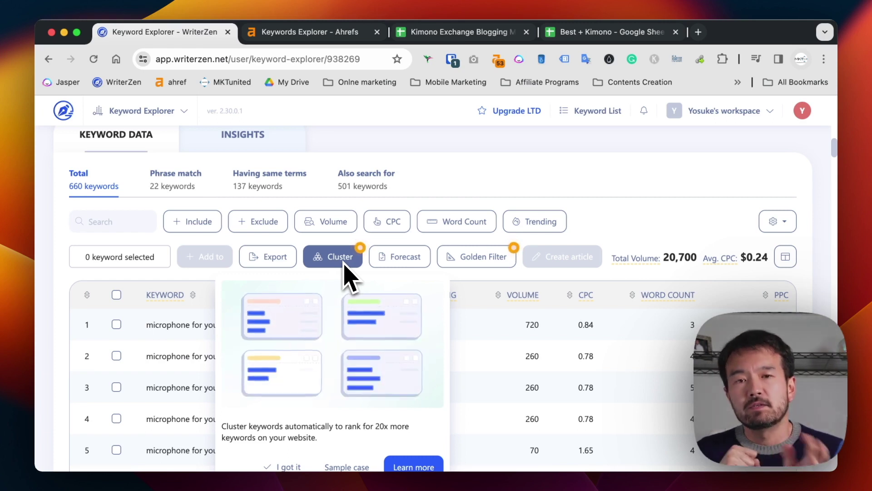
mouse_move(475, 263)
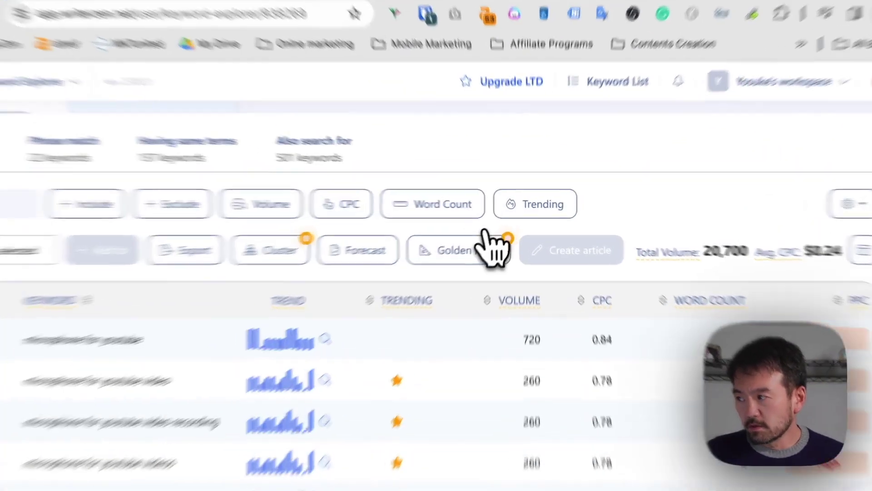
left_click(494, 236)
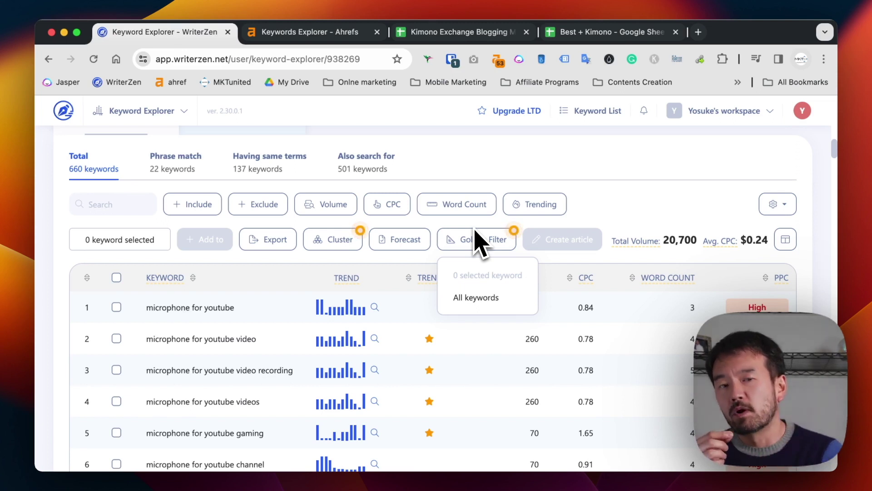
left_click(473, 243)
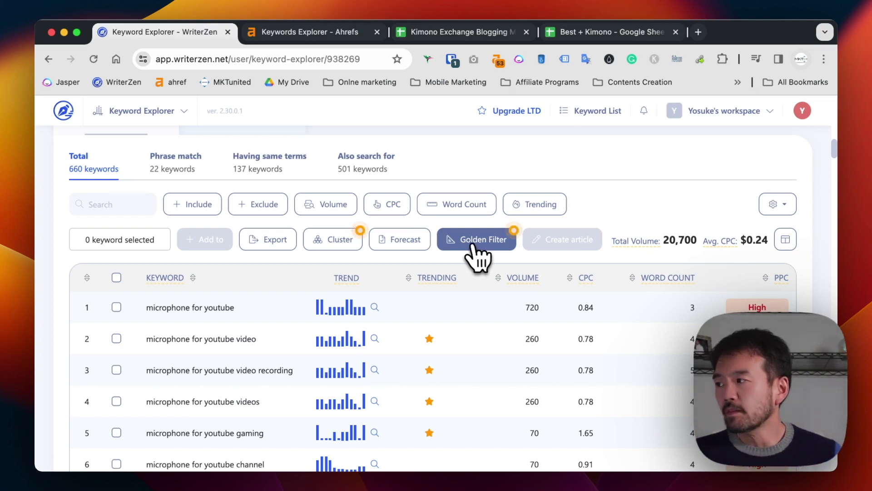
mouse_move(338, 249)
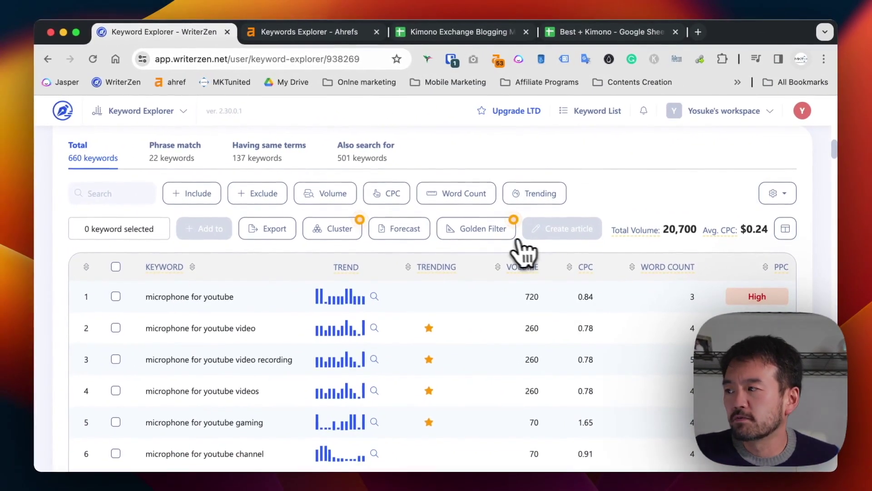
mouse_move(489, 233)
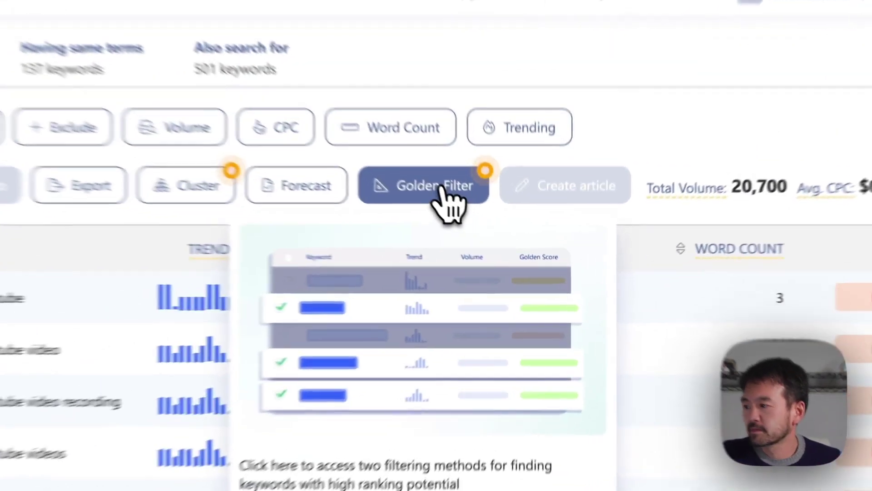
left_click(489, 232)
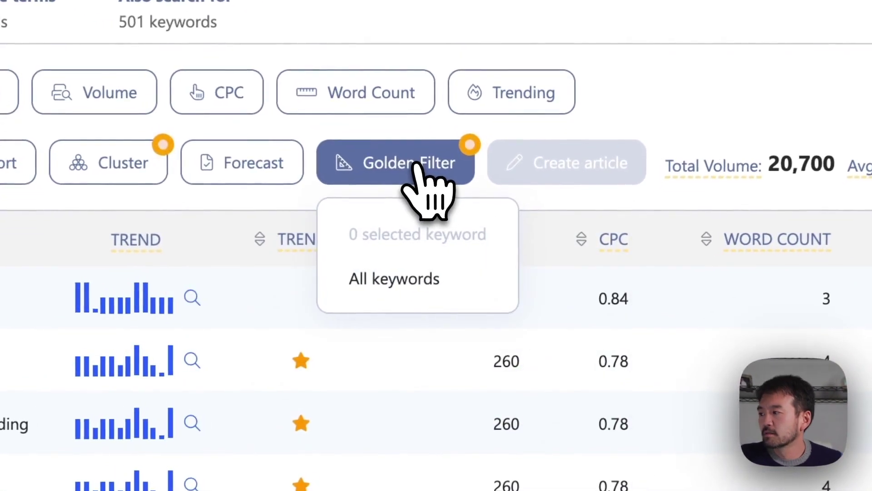
left_click(370, 286)
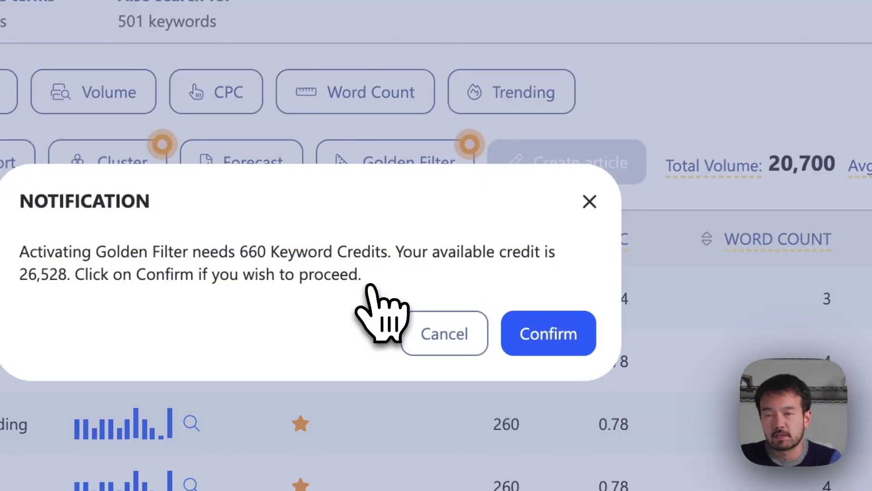
left_click(590, 202)
Activate the Golden Filter for all keywords and confirm the use of keyword credits
mouse_move(152, 180)
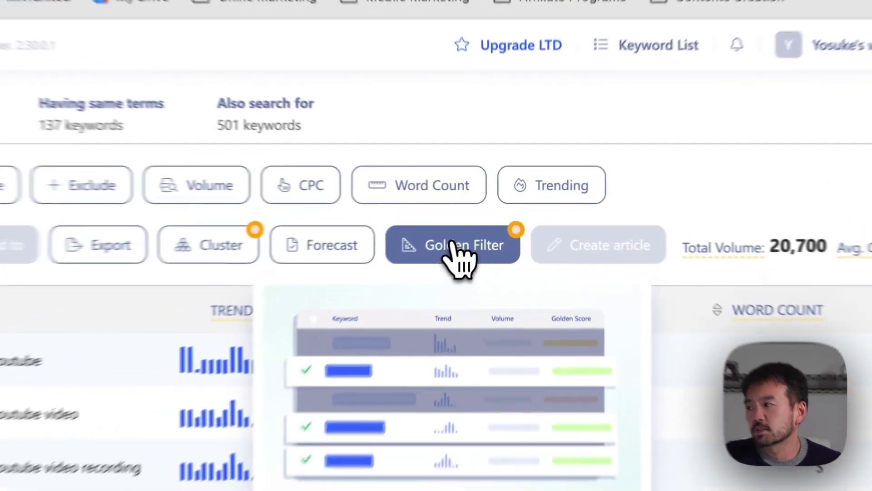
left_click(476, 227)
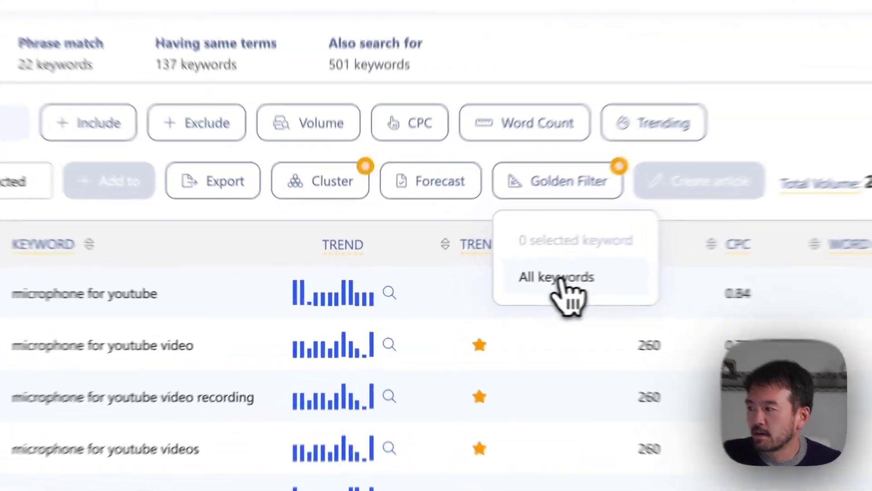
left_click(476, 286)
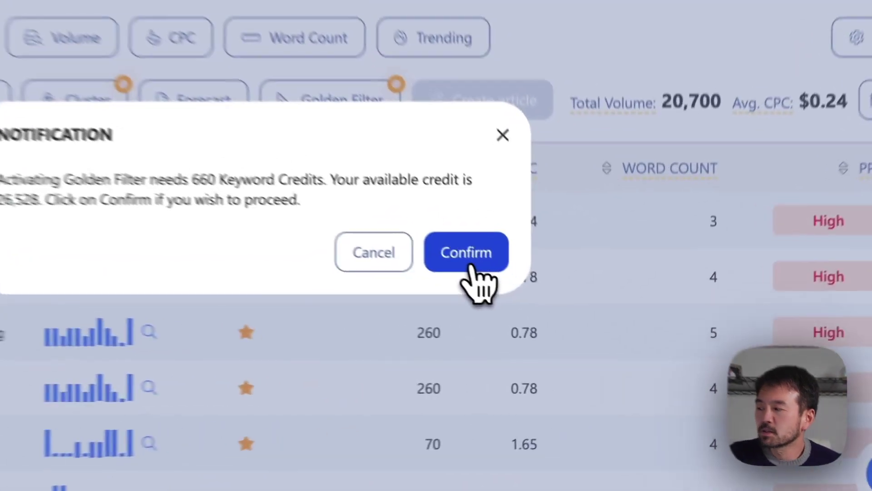
left_click(555, 315)
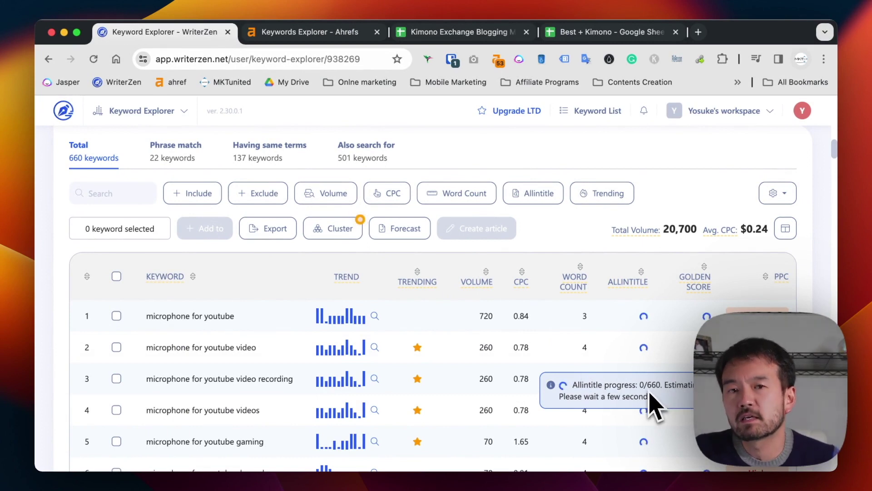
Check the notifications for the status of the golden score check on "microphone for youtube"
scroll(629, 390, "up", 10)
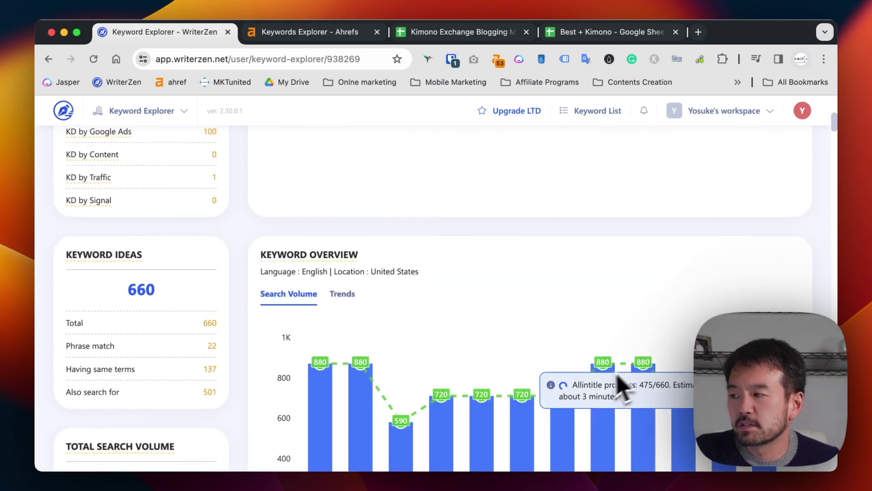
scroll(595, 273, "up", 5)
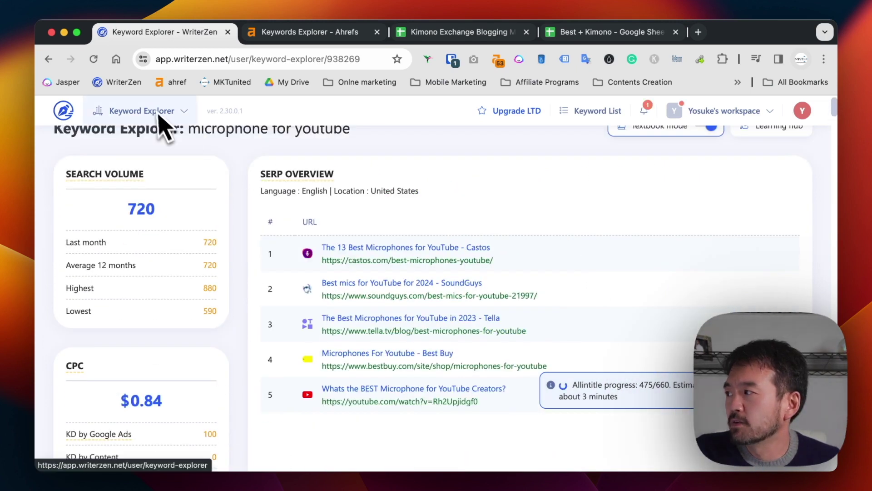
left_click(644, 112)
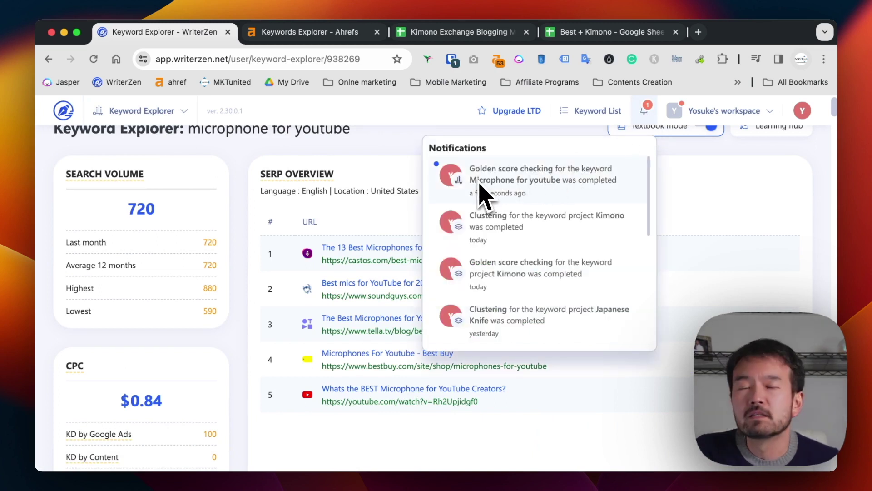
left_click(692, 210)
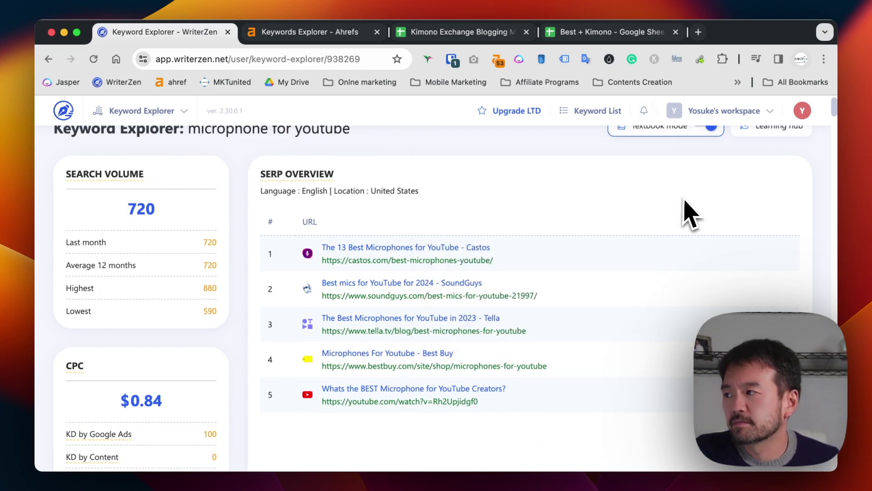
Examine the Allintitle and Golden Score columns in the keyword table, starting with the keyword "microphone for youtube"
scroll(647, 228, "down", 10)
scroll(615, 235, "down", 3)
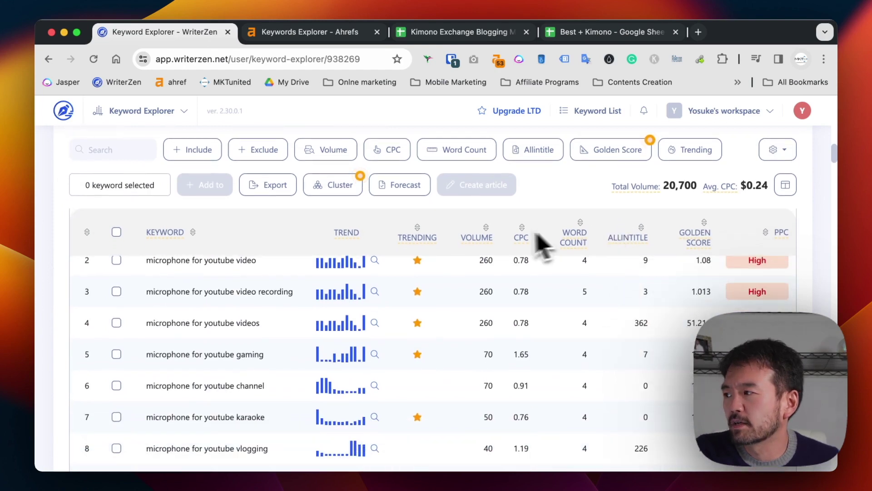
scroll(542, 244, "up", 5)
scroll(500, 263, "down", 3)
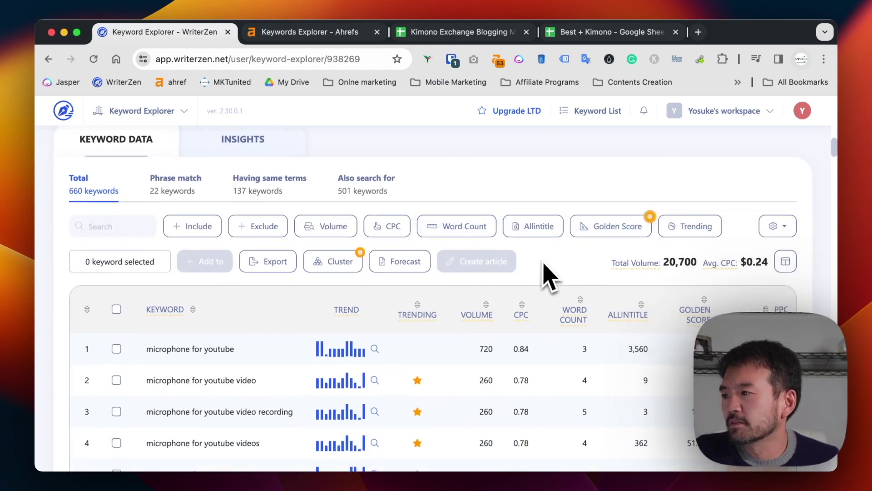
left_click(624, 226)
left_click(625, 226)
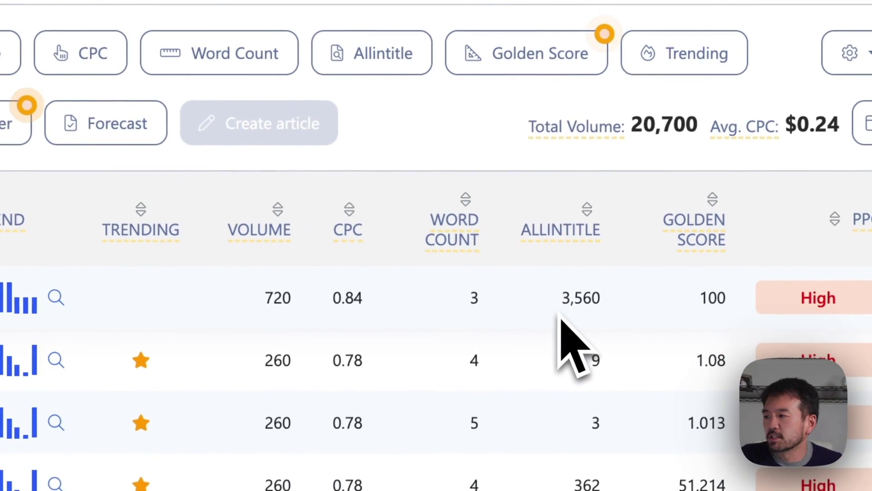
mouse_move(608, 279)
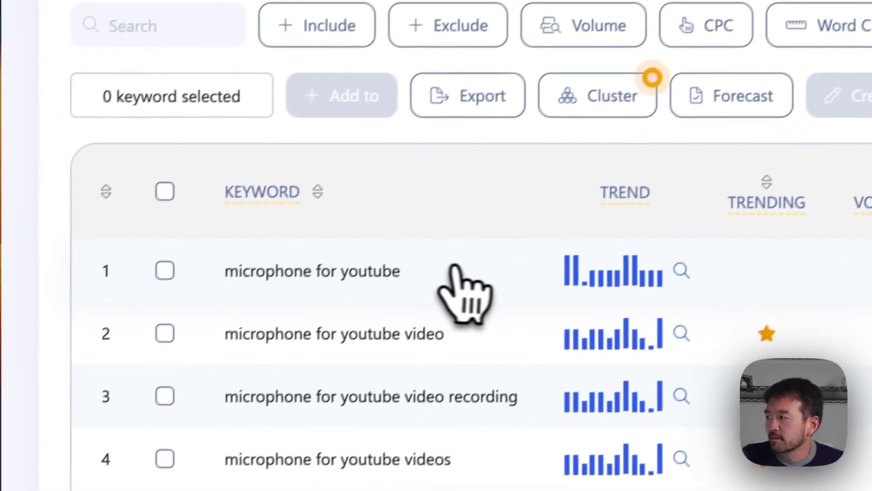
left_click_drag(448, 270, 214, 249)
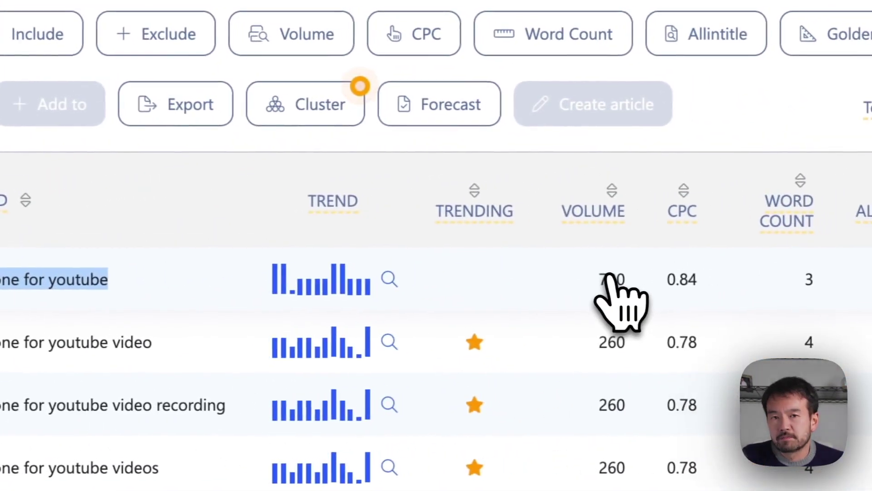
mouse_move(841, 296)
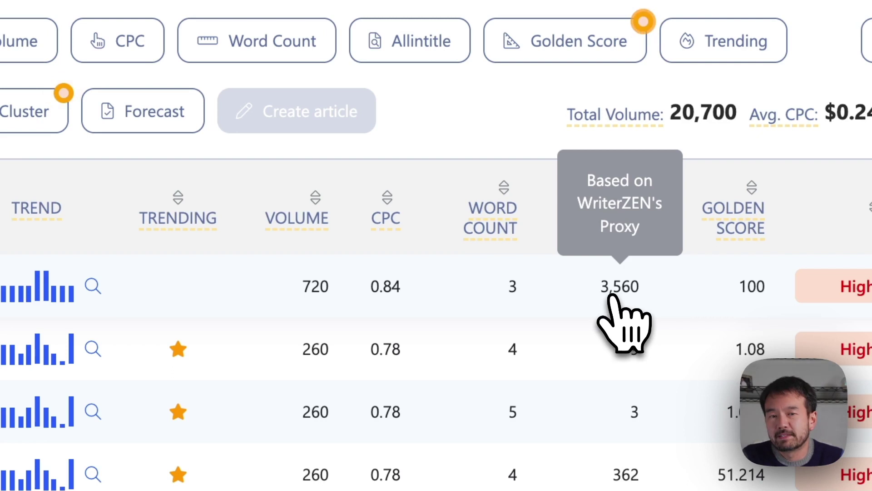
mouse_move(346, 156)
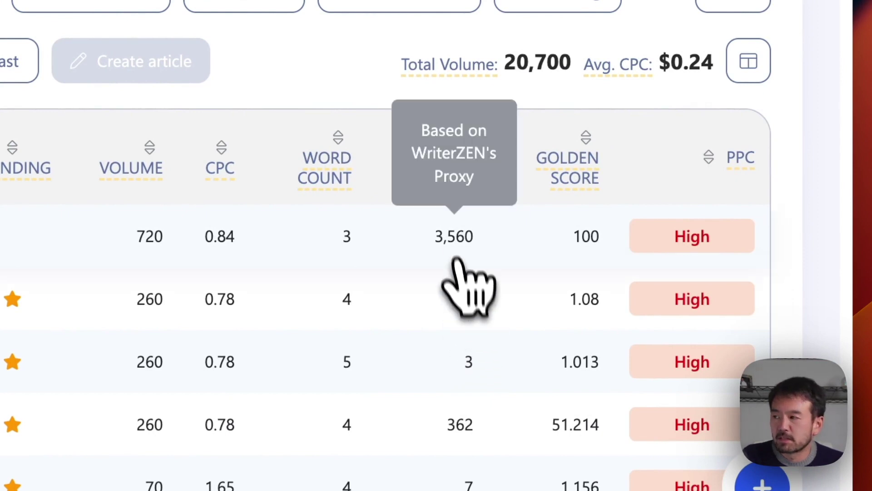
mouse_move(573, 195)
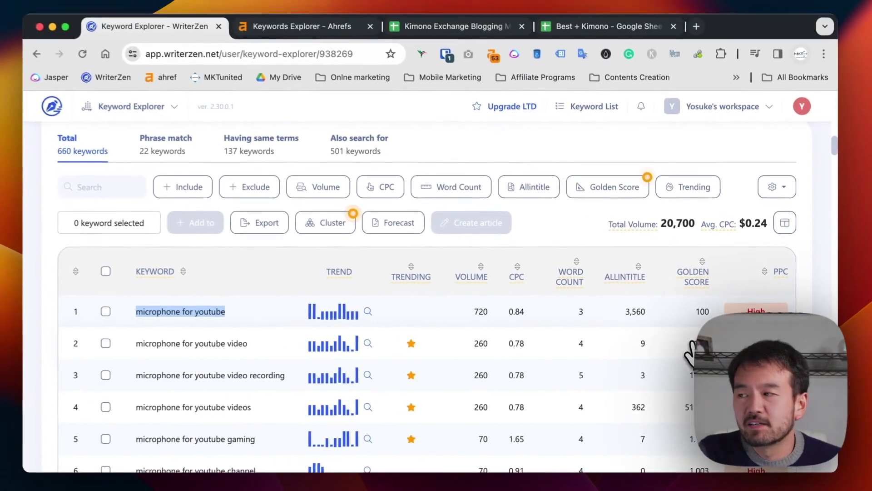
mouse_move(550, 152)
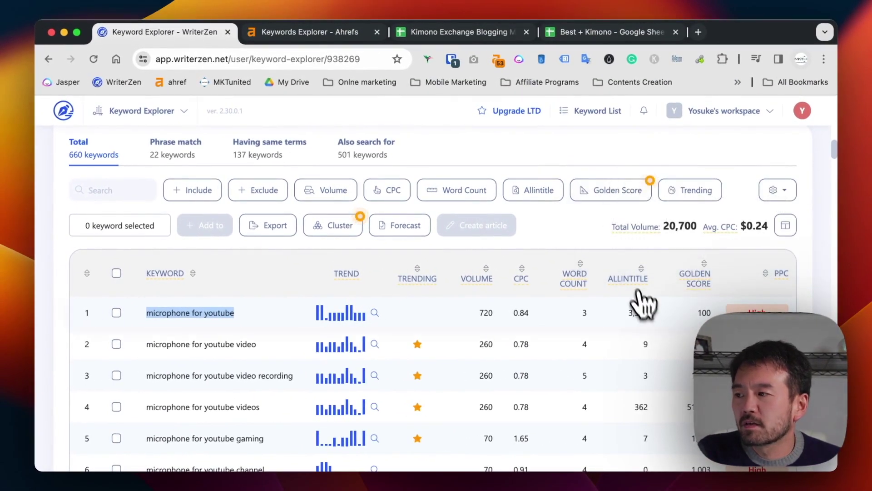
scroll(641, 309, "down", 6)
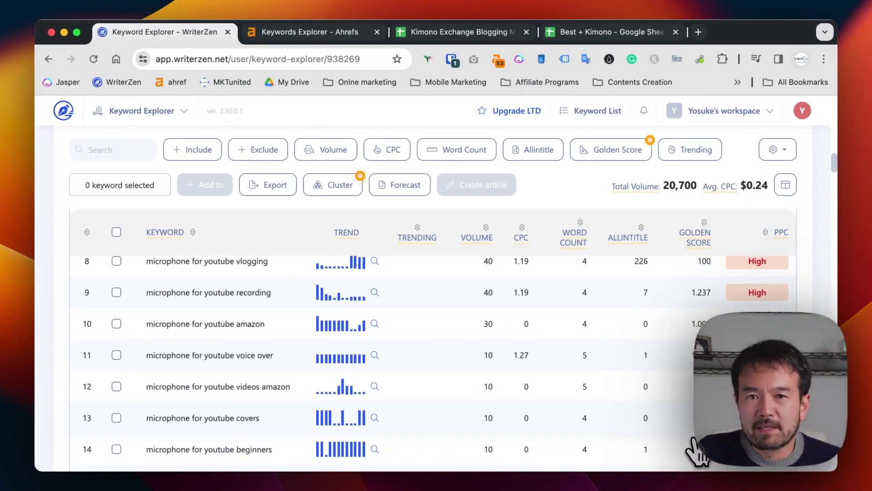
scroll(695, 450, "up", 6)
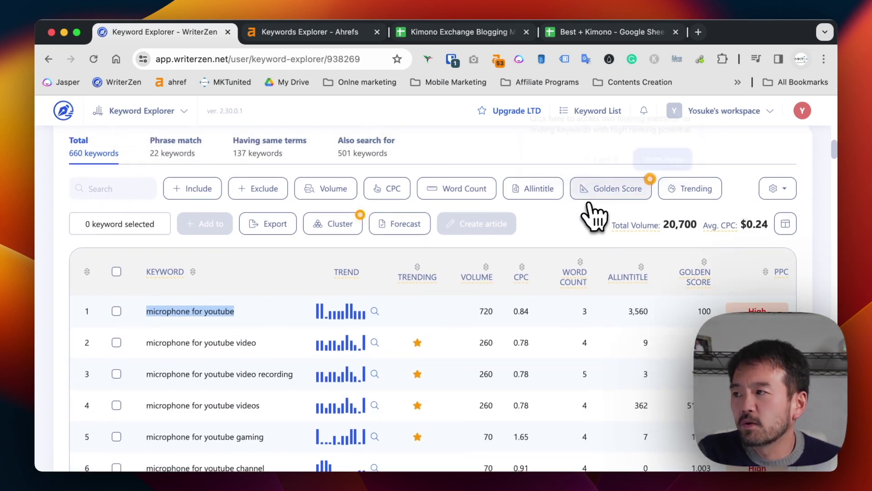
Set the SERPs position to 10 in the Golden Filter by ranking probability
mouse_move(591, 198)
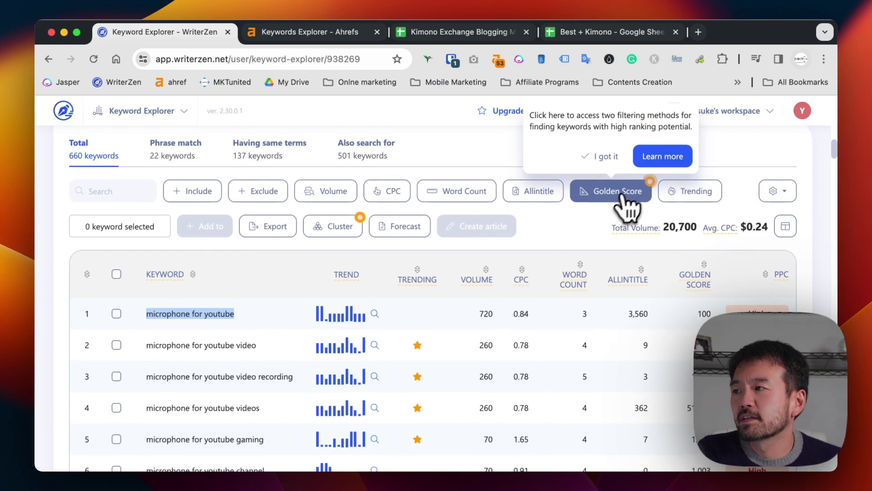
left_click(608, 196)
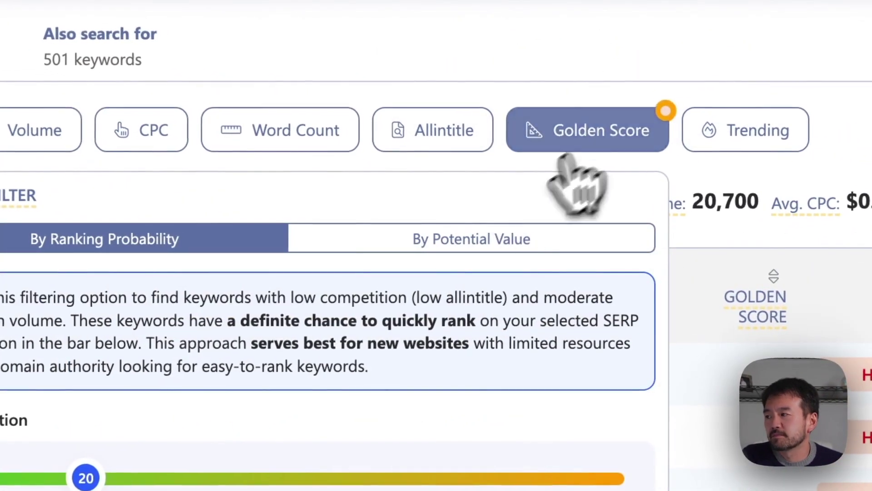
scroll(314, 368, "down", 2)
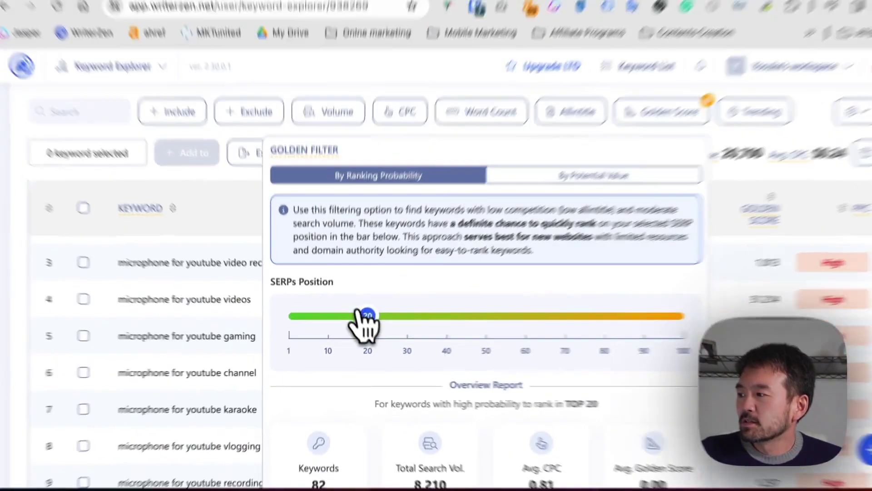
left_click_drag(351, 399, 405, 409)
left_click_drag(504, 188, 459, 190)
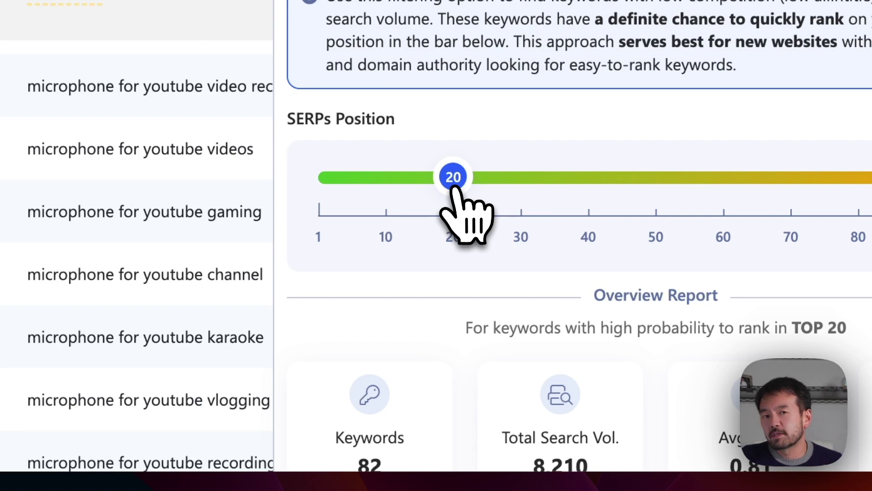
left_click_drag(455, 189, 395, 190)
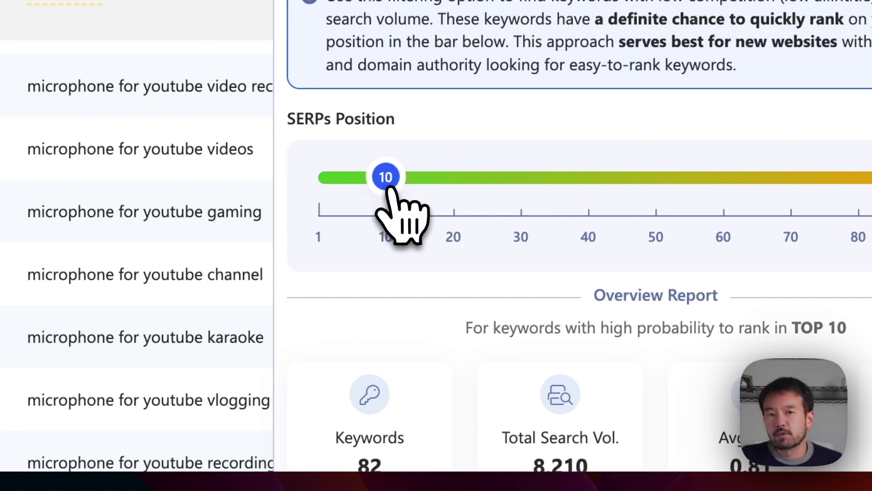
scroll(441, 255, "down", 3)
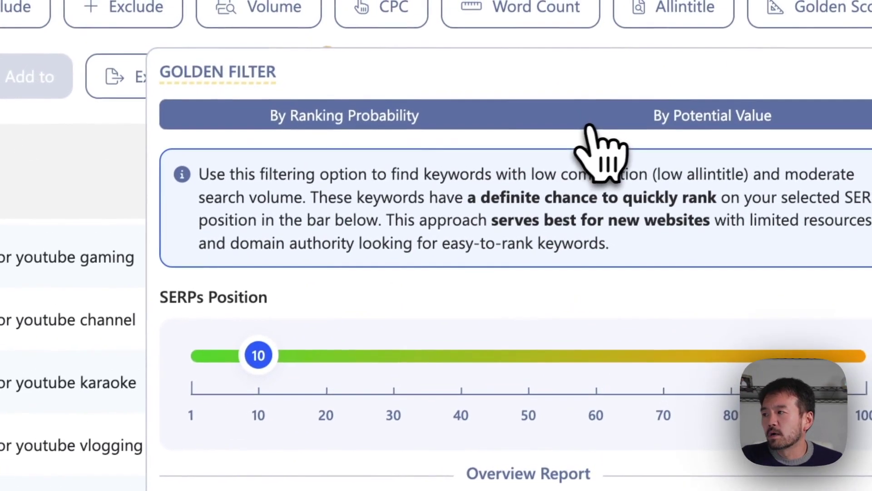
Switch the Golden Filter to potential value and apply it for golden scores from 1 to 1.618
left_click(655, 103)
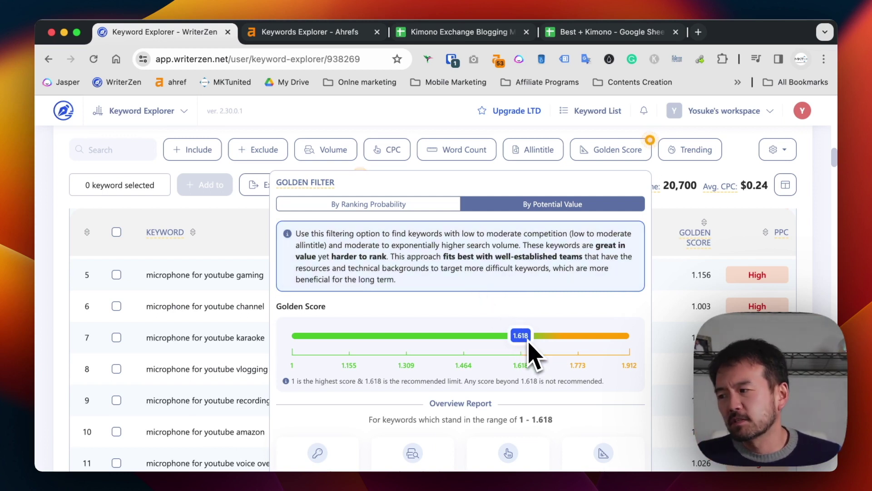
left_click(393, 204)
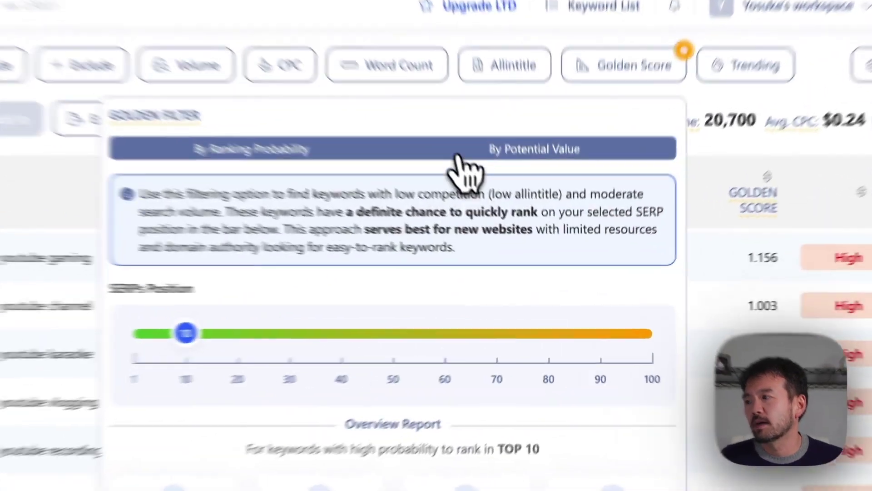
left_click(503, 205)
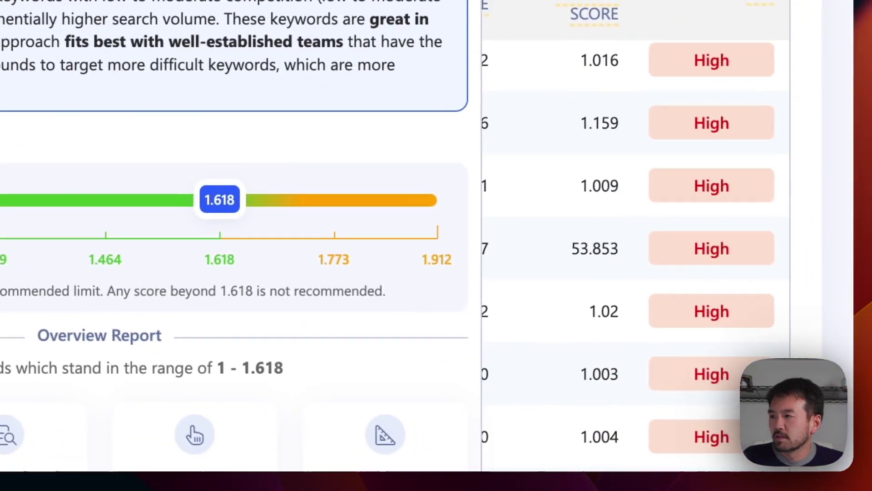
left_click_drag(870, 478, 839, 478)
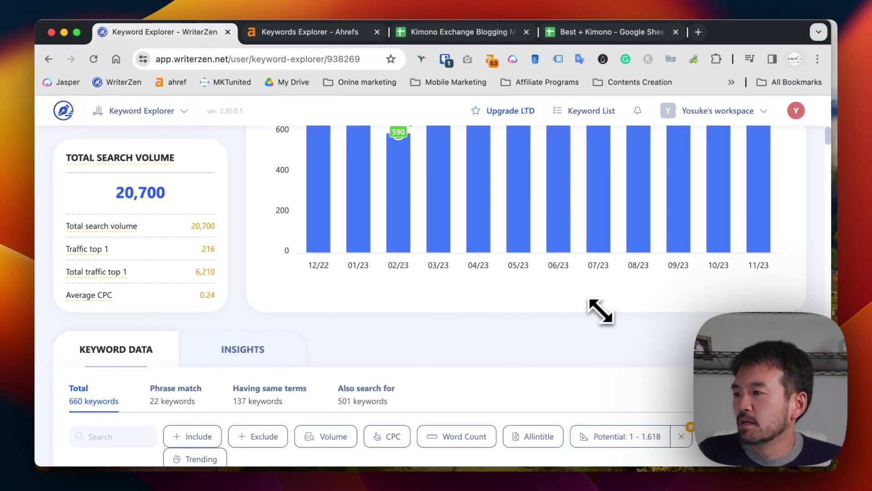
Select all filtered keywords and start a new cluster project for the selected keywords
scroll(593, 312, "down", 5)
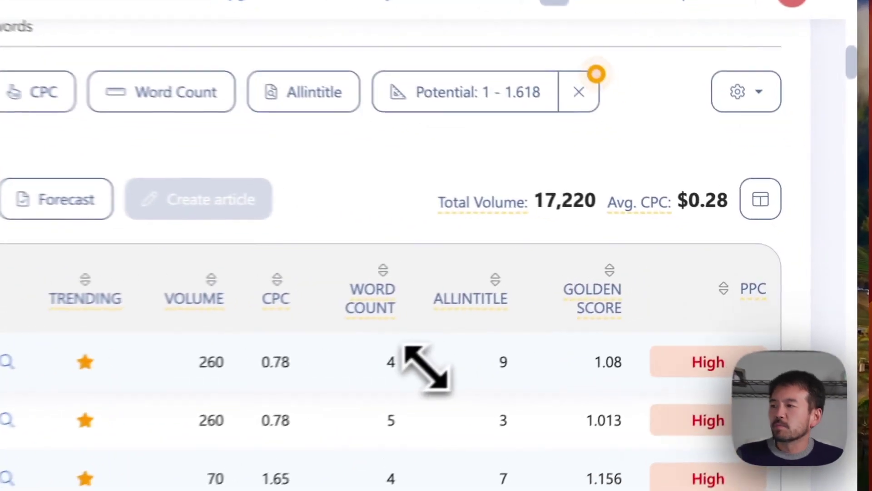
mouse_move(461, 83)
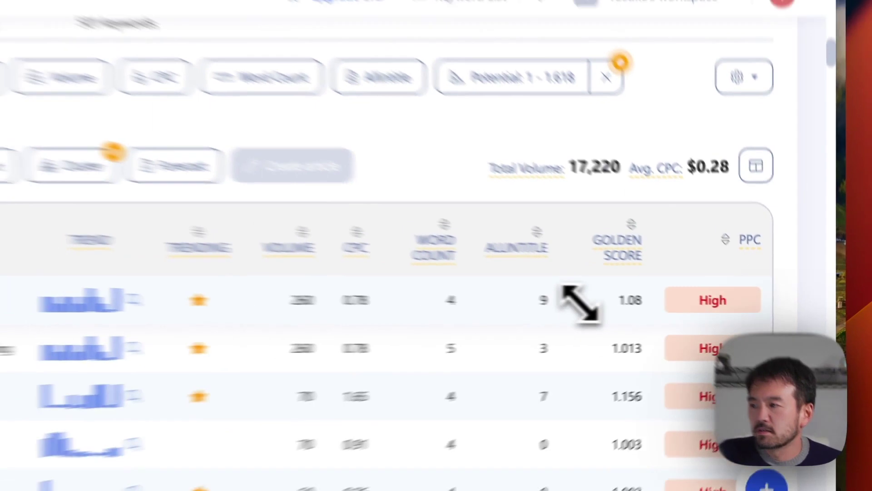
scroll(685, 408, "down", 10)
scroll(686, 409, "up", 15)
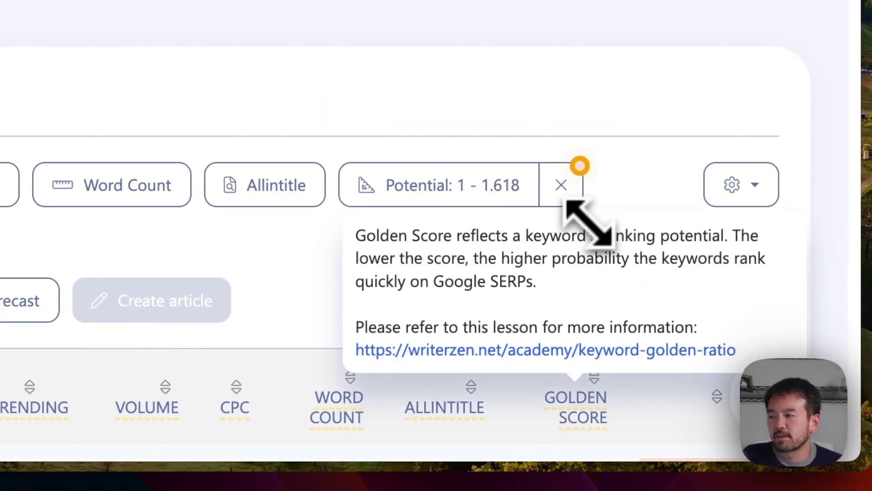
scroll(370, 222, "down", 4)
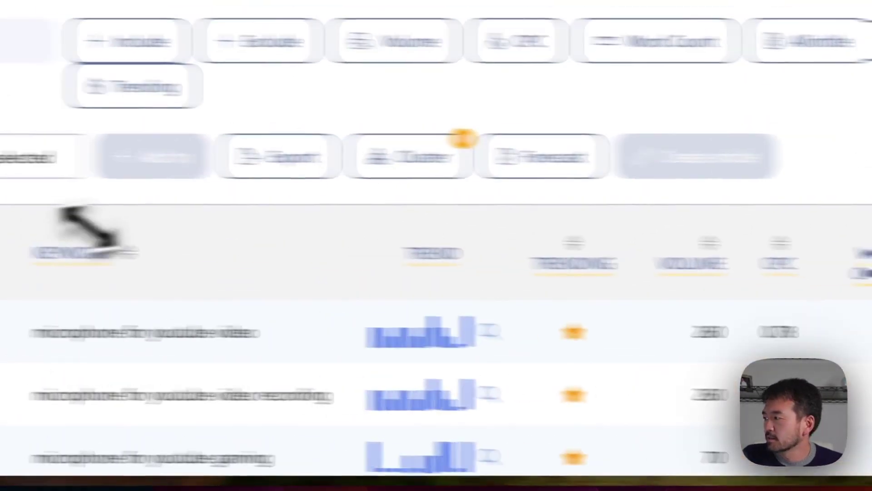
left_click(164, 257)
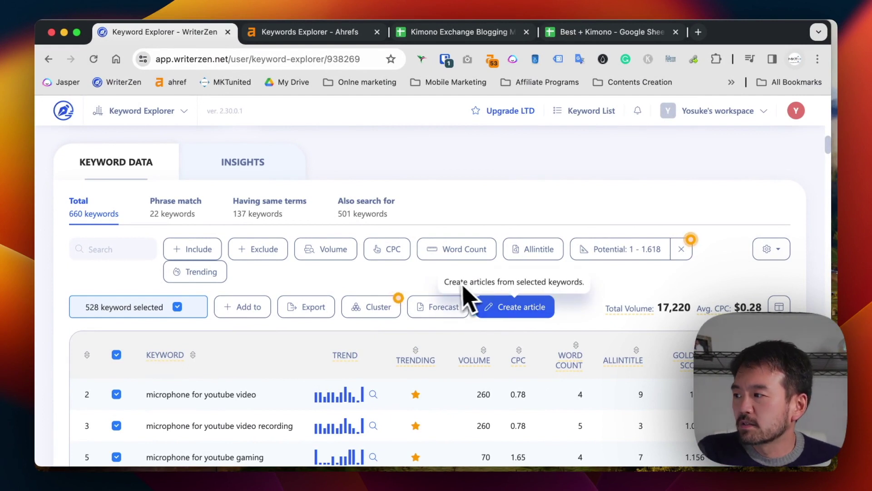
mouse_move(387, 313)
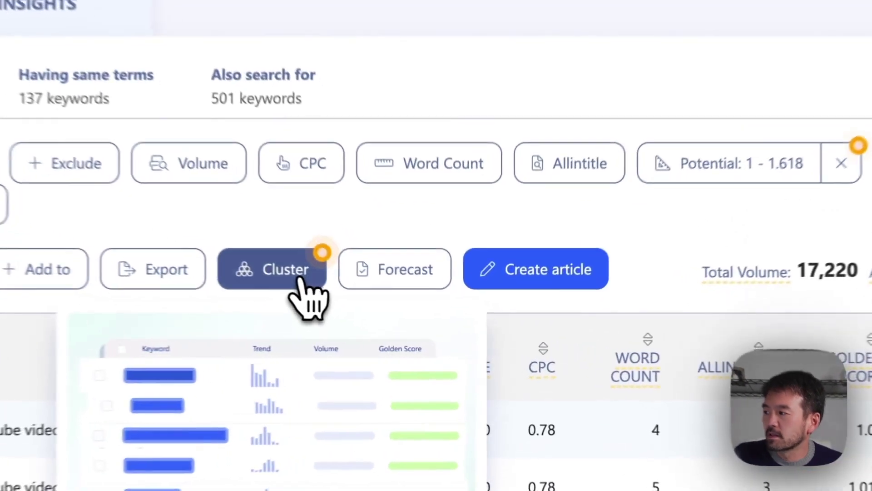
left_click(387, 314)
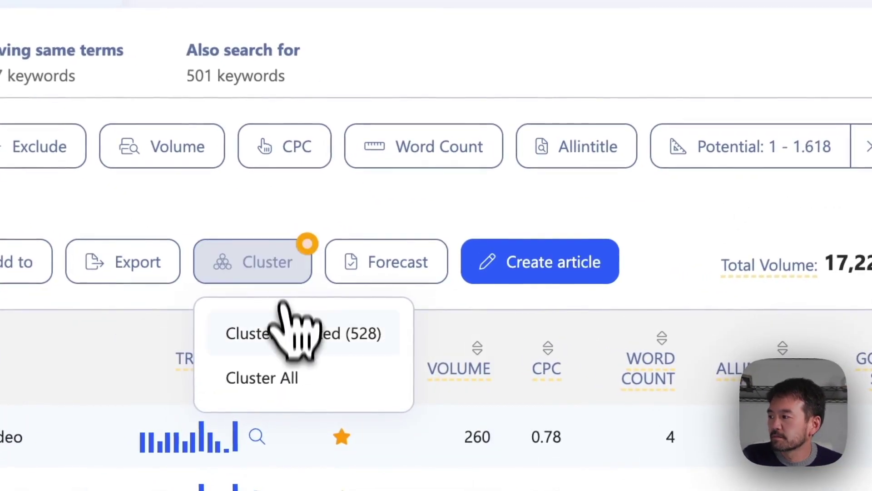
left_click(286, 348)
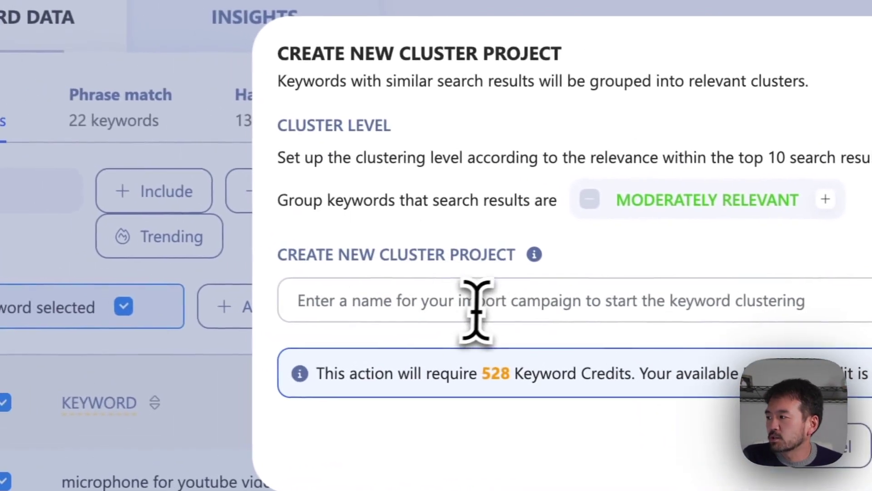
Name the cluster project "Micophone for youtube" and check the available keyword credit
left_click(403, 295)
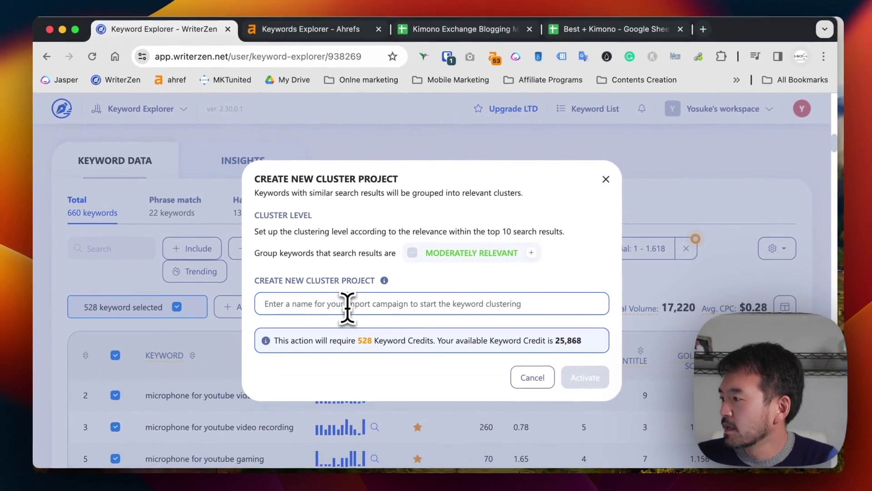
type("Mo")
key("BackSpace")
key("BackSpace")
type("Micophone for youtu")
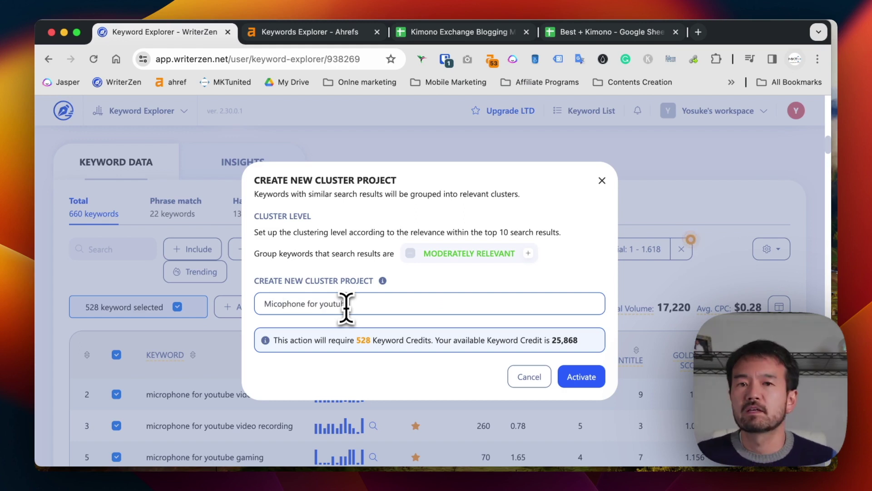
type("be")
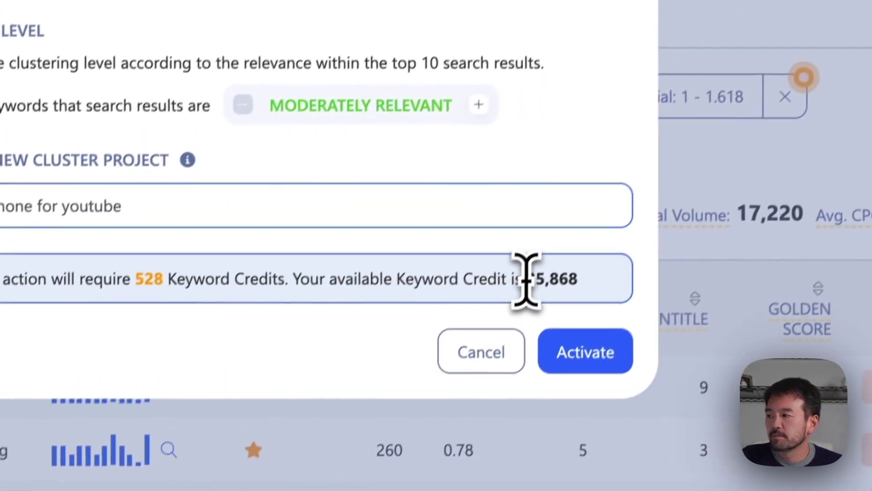
left_click_drag(654, 248, 707, 249)
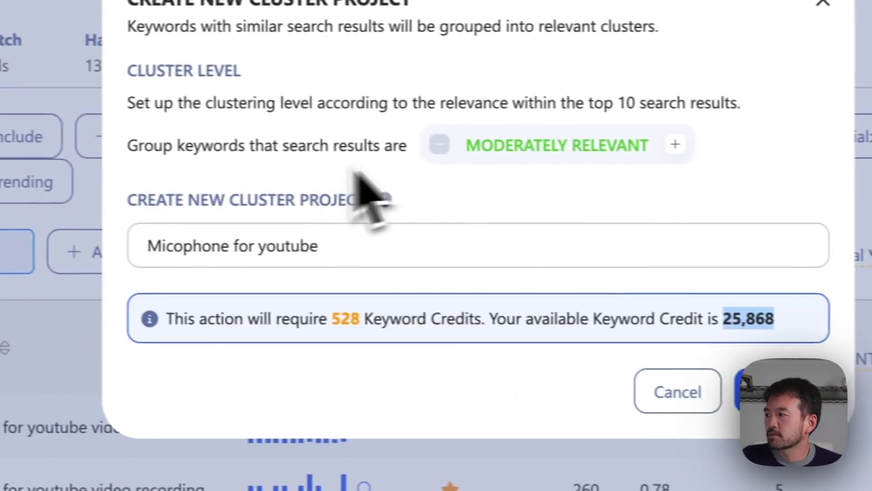
mouse_move(318, 130)
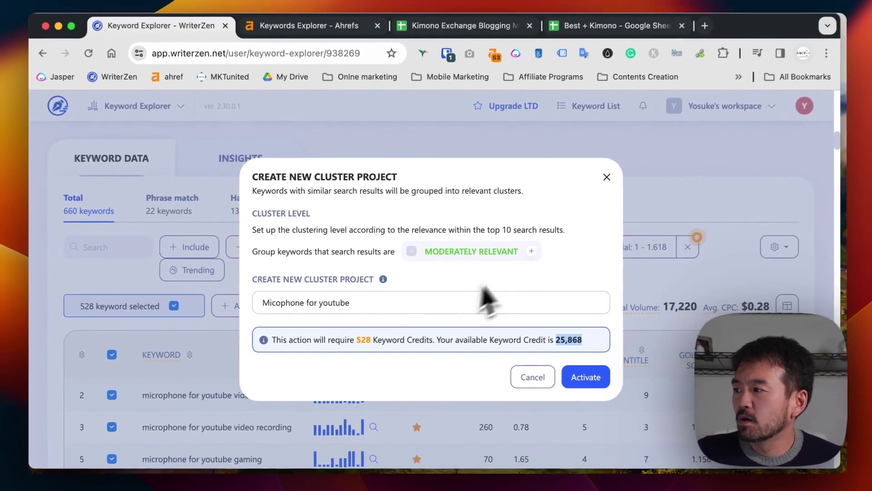
Try the Highly Relevant cluster level and return the level to Moderately Relevant
mouse_move(670, 162)
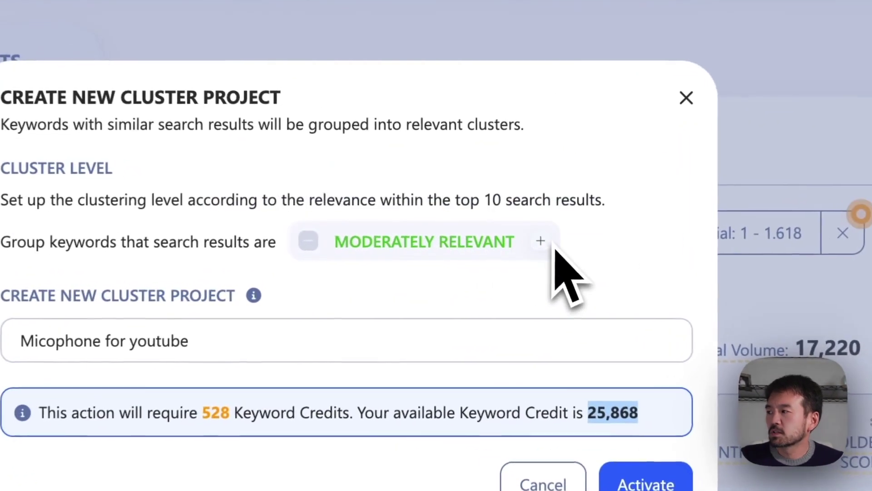
left_click(538, 244)
mouse_move(434, 260)
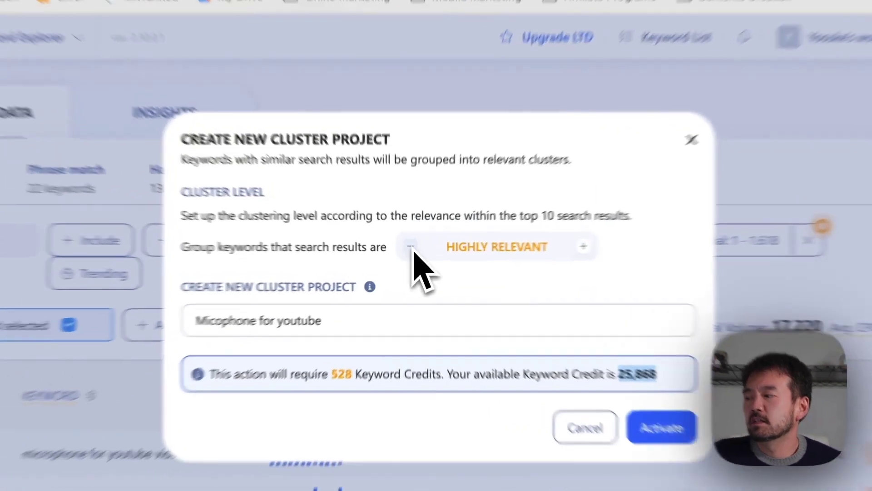
left_click(411, 248)
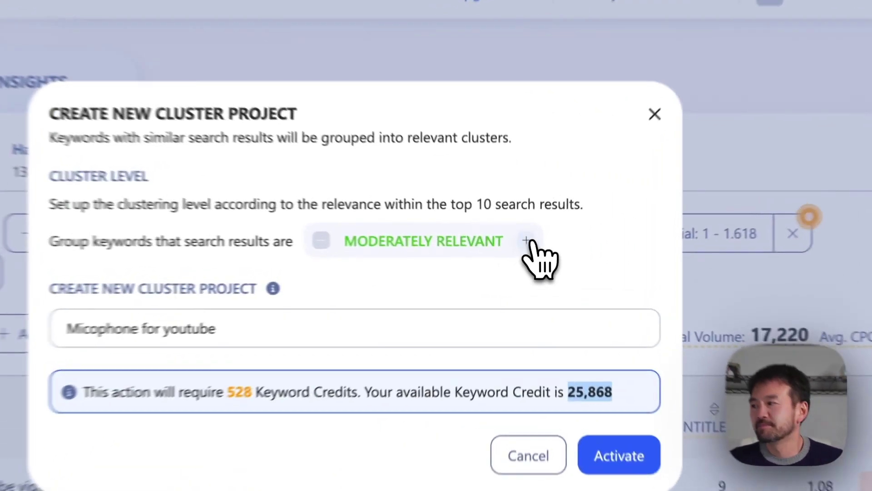
left_click(529, 253)
mouse_move(452, 265)
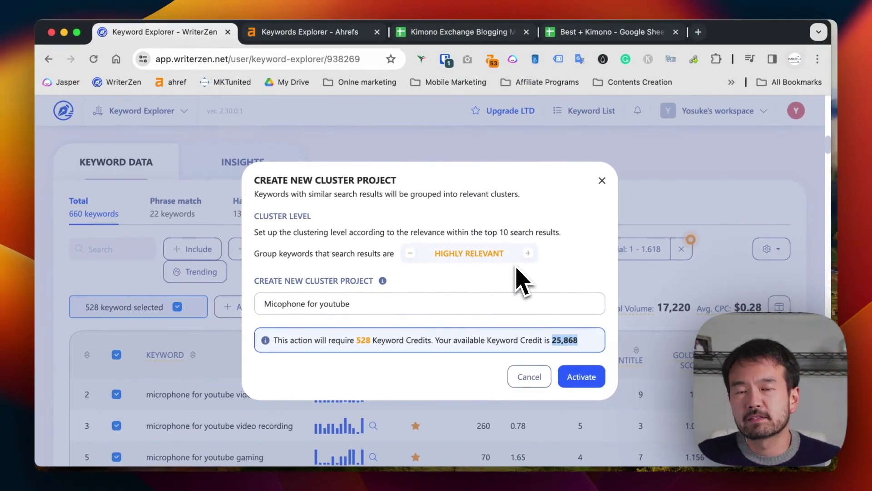
mouse_move(470, 264)
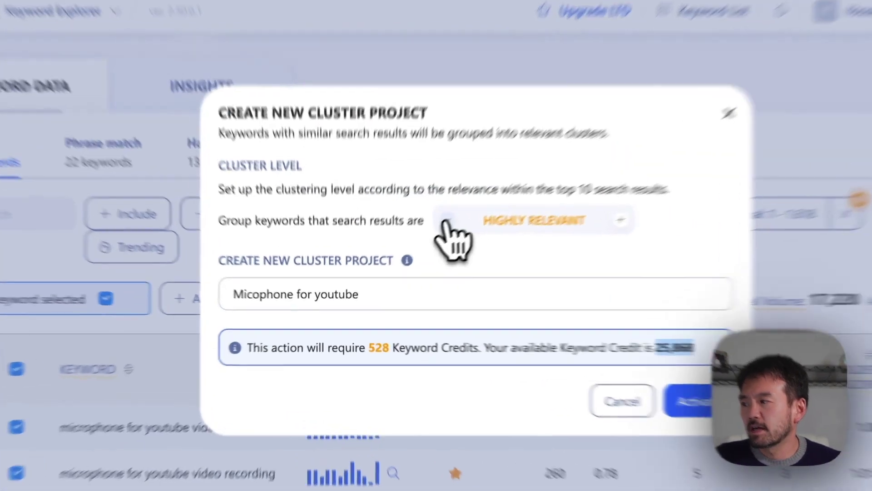
left_click(411, 253)
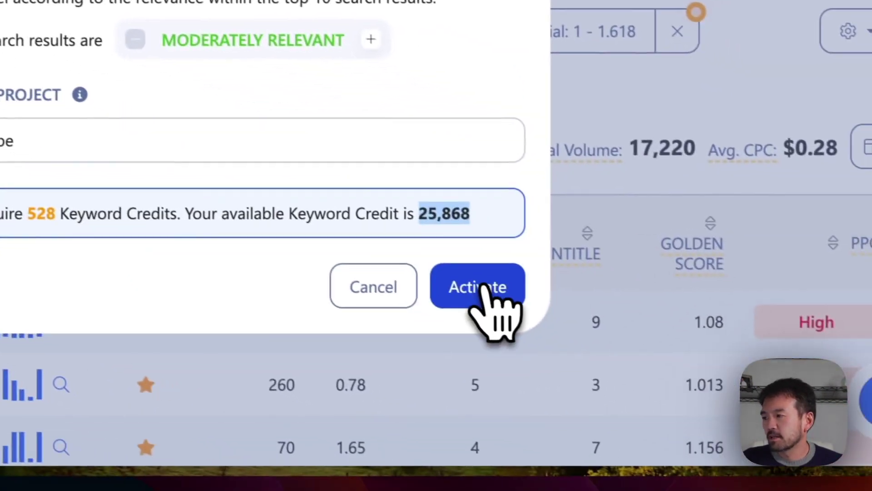
Activate the cluster project and review the topics, clusters and keywords it produces
left_click(481, 287)
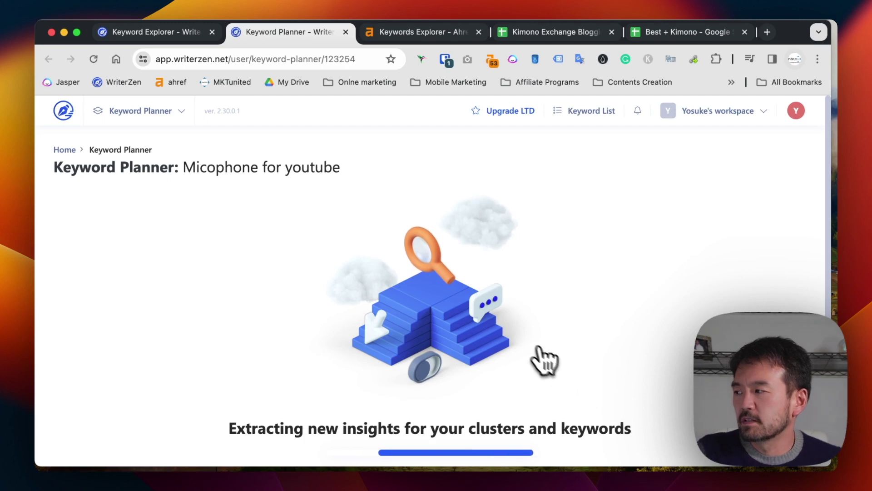
scroll(523, 351, "down", 2)
scroll(529, 351, "down", 1)
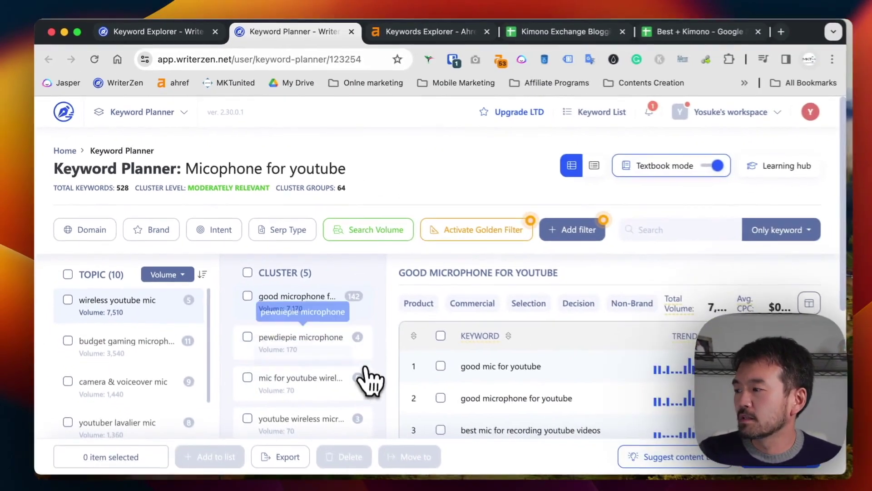
scroll(345, 364, "down", 3)
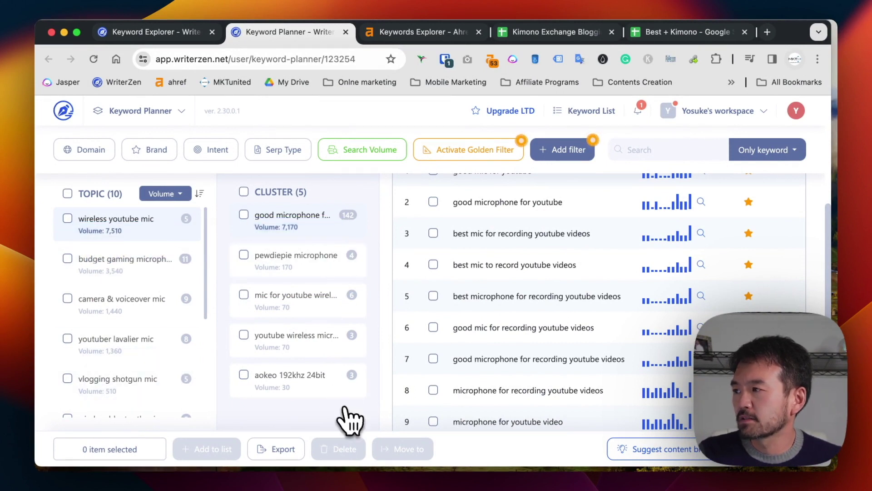
scroll(281, 187, "up", 3)
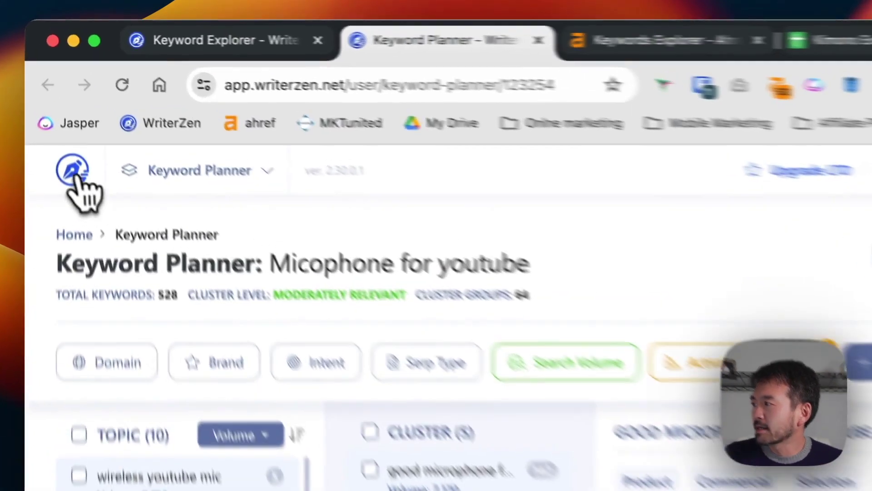
Go to the dashboard and open the Keyword Planner to view its project history
left_click(64, 110)
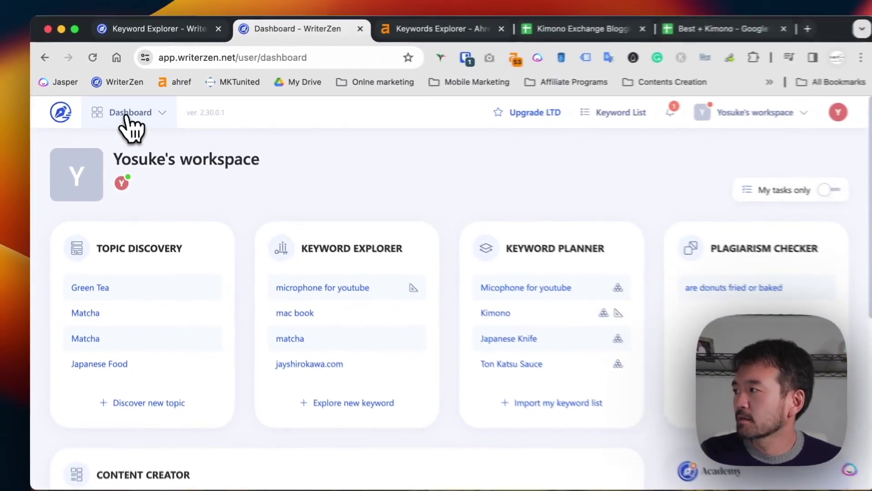
left_click(141, 133)
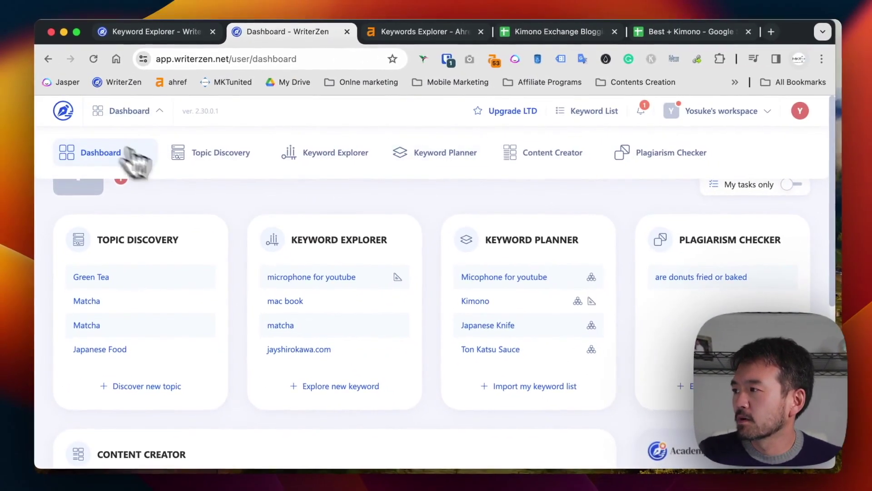
left_click(420, 158)
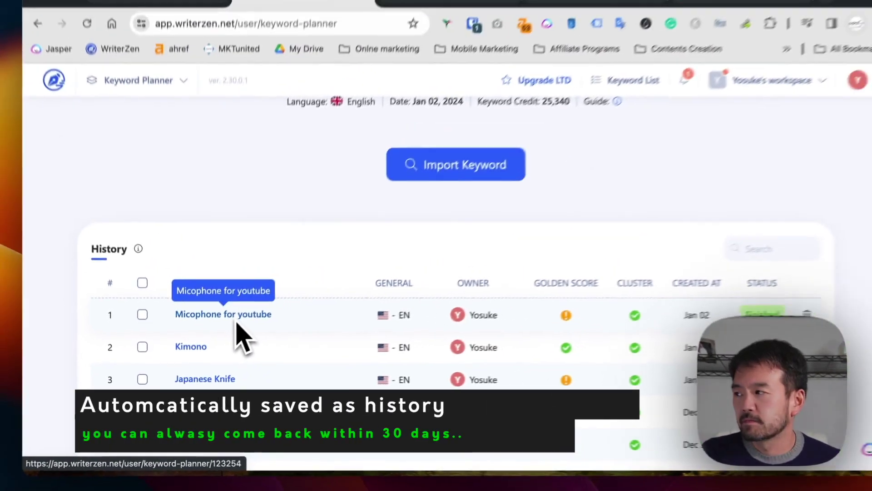
scroll(300, 293, "up", 3)
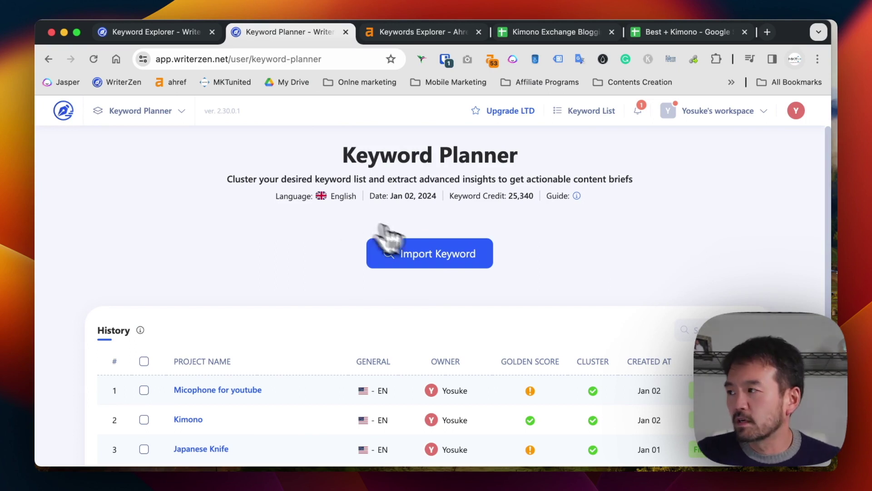
View the Keyword Planner's new project form for importing keywords, cancel it and return to the dashboard
left_click(437, 258)
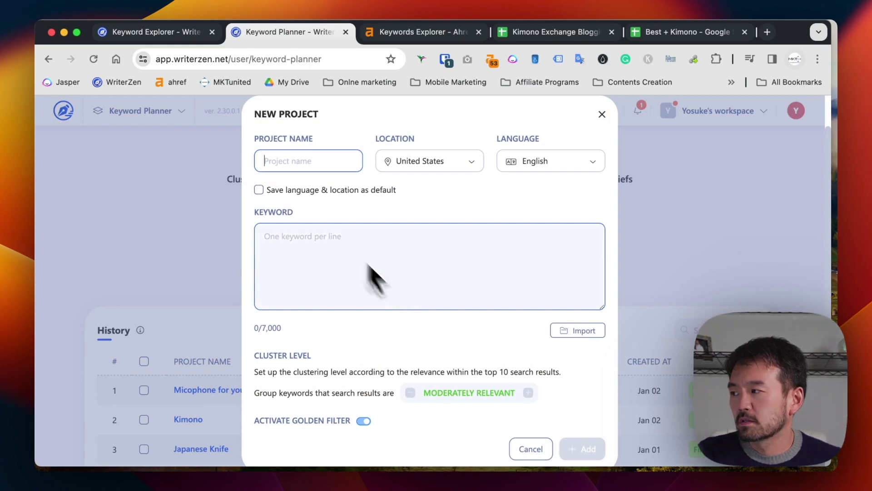
left_click(529, 448)
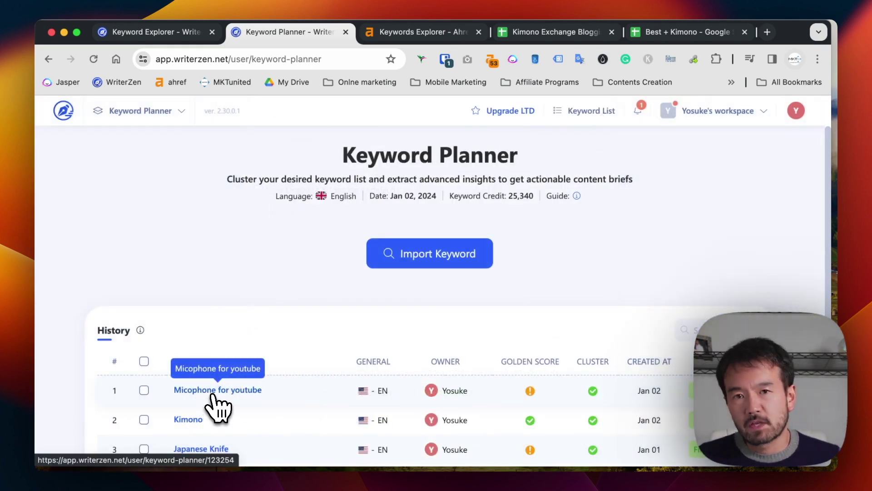
left_click(66, 113)
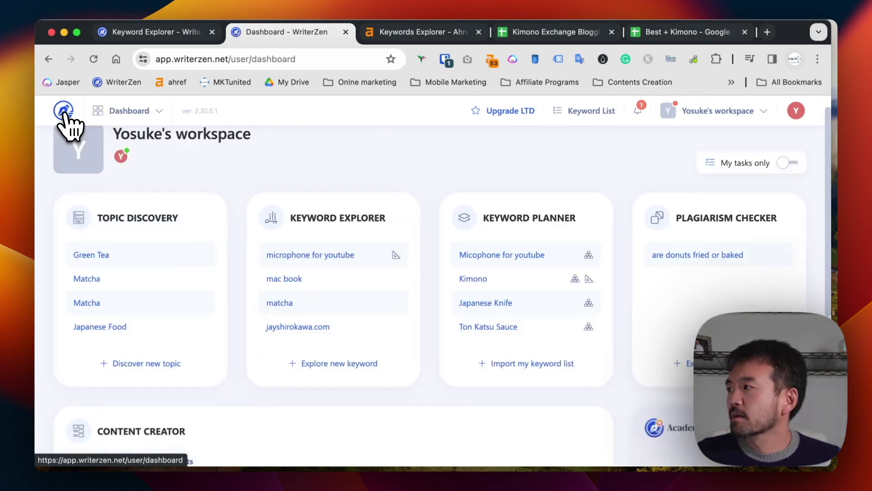
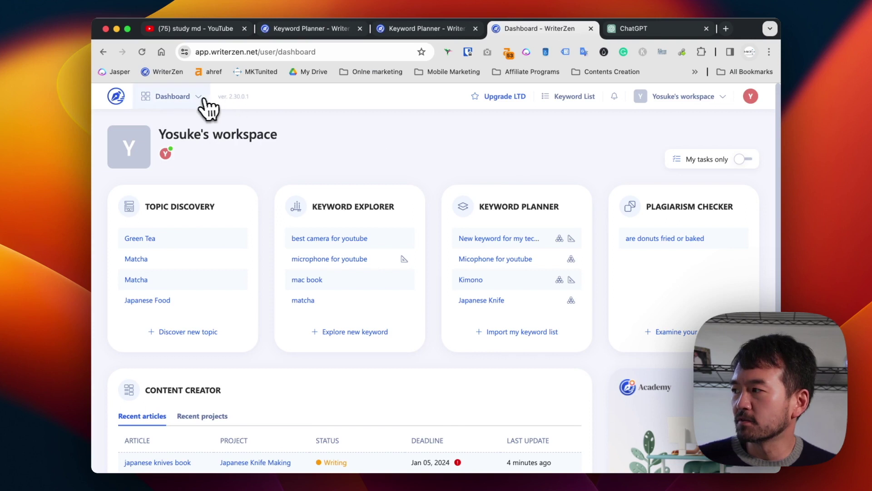
Open the Plagiarism Checker and examine its usage limit
left_click(635, 136)
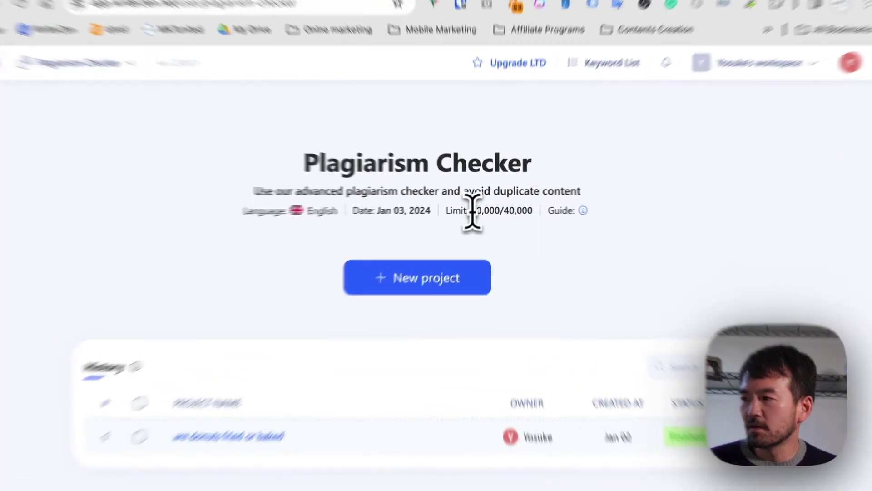
left_click_drag(473, 212, 532, 211)
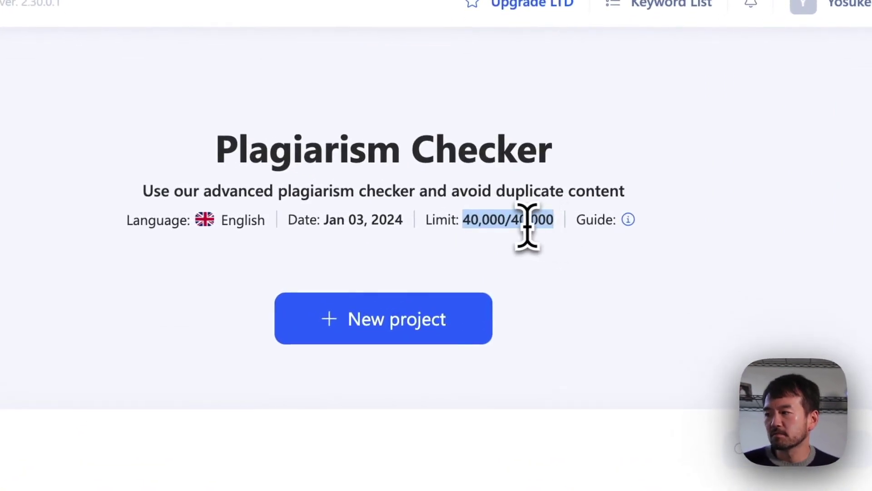
left_click_drag(513, 222, 555, 223)
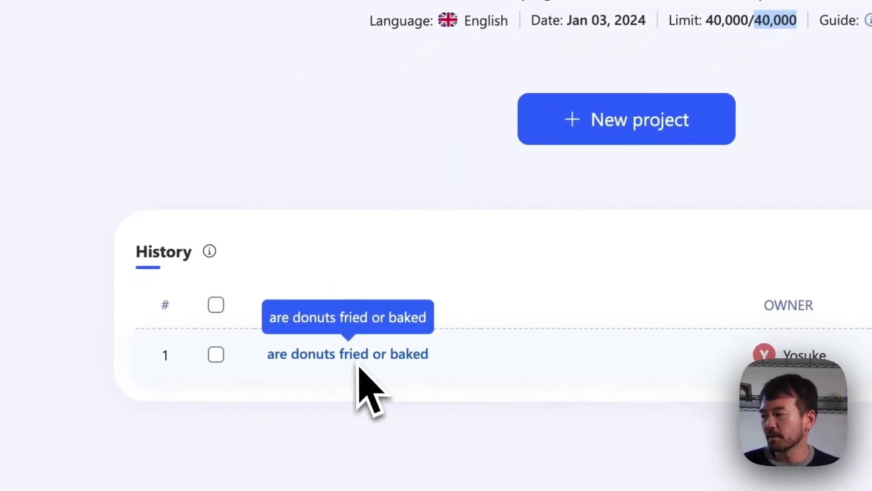
Open the "are donuts fried or baked" plagiarism report and read through the checked article text
left_click(289, 380)
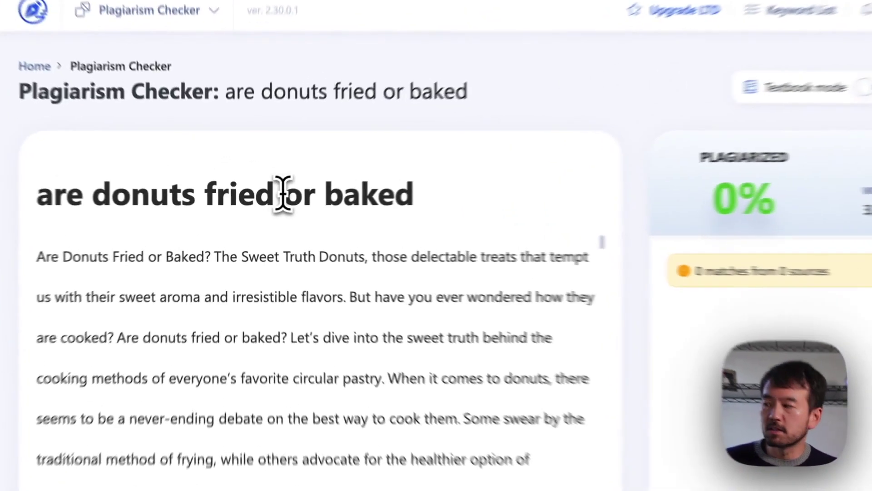
double_click(266, 206)
left_click(235, 264)
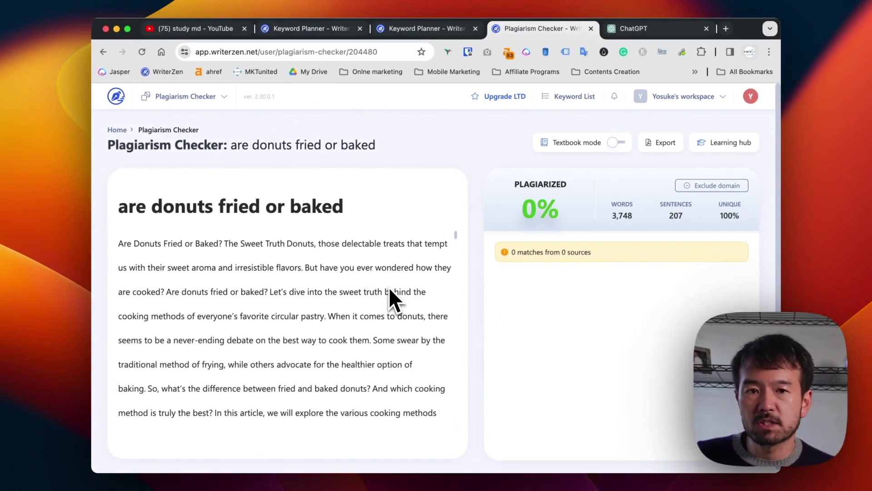
scroll(258, 336, "down", 15)
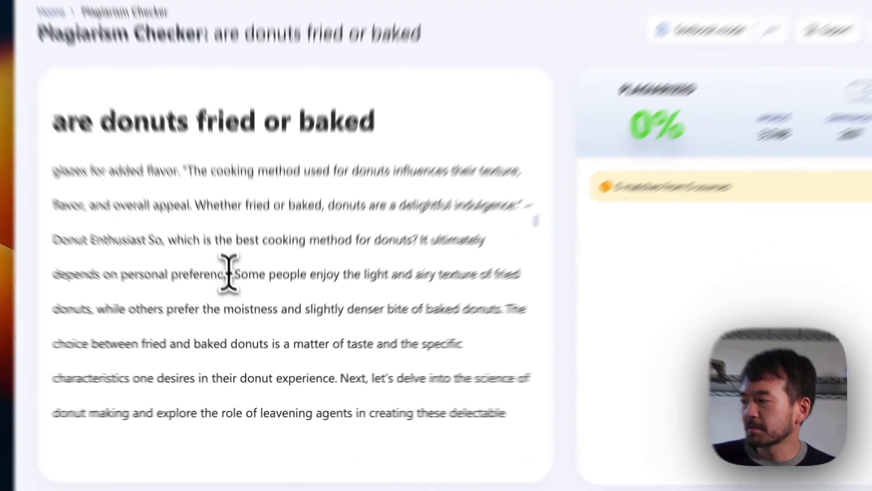
left_click_drag(241, 313, 300, 335)
left_click_drag(326, 272, 584, 276)
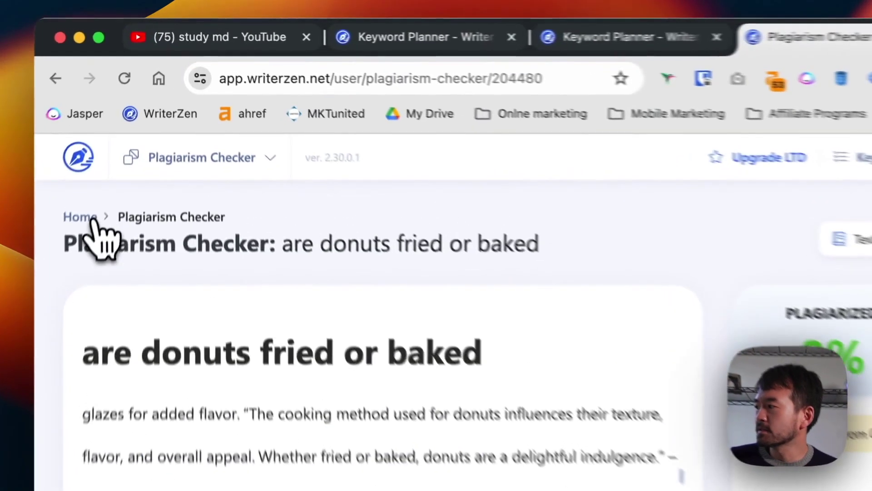
Return to the dashboard, view the Plagiarism Checker's new project form for title and content, and close it
left_click(118, 131)
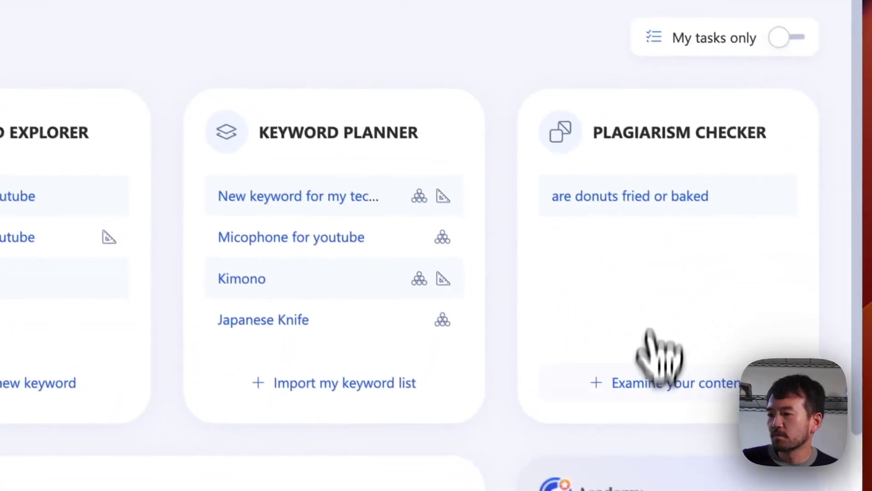
left_click(727, 196)
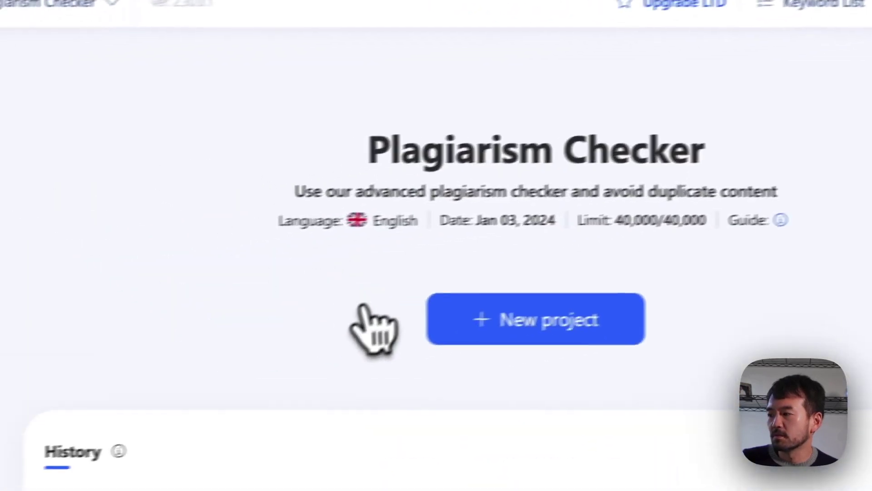
left_click(280, 341)
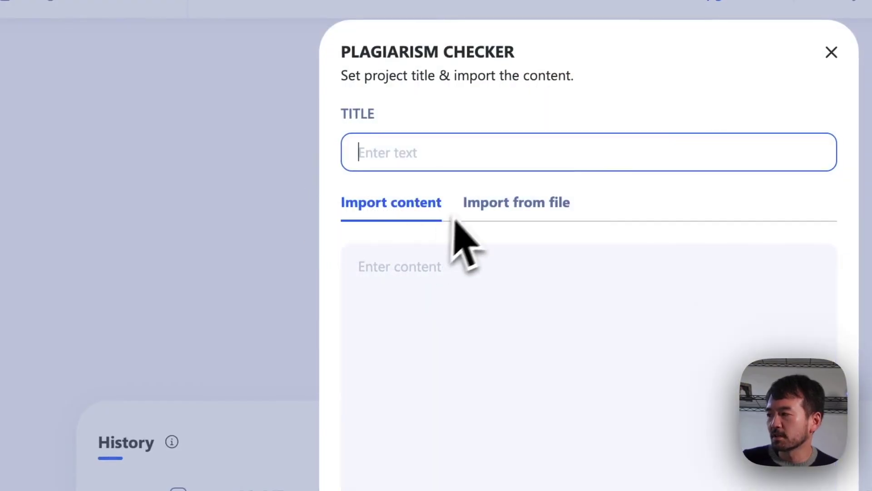
left_click(441, 272)
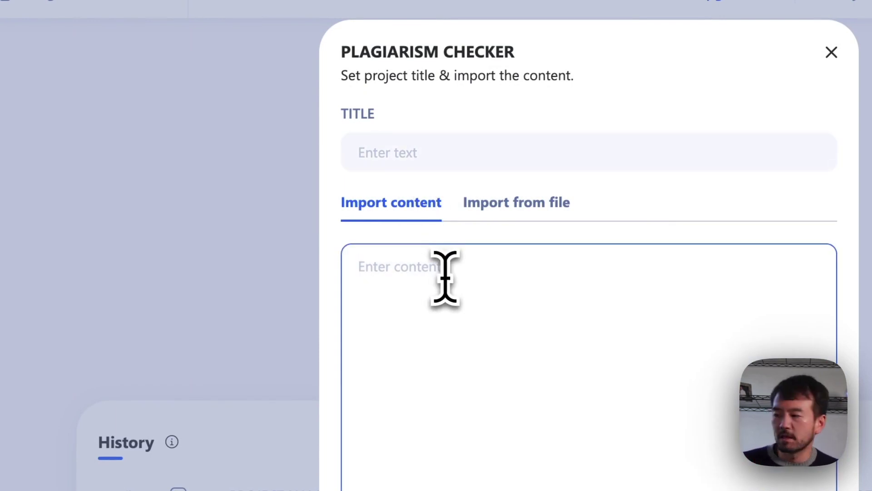
left_click(541, 380)
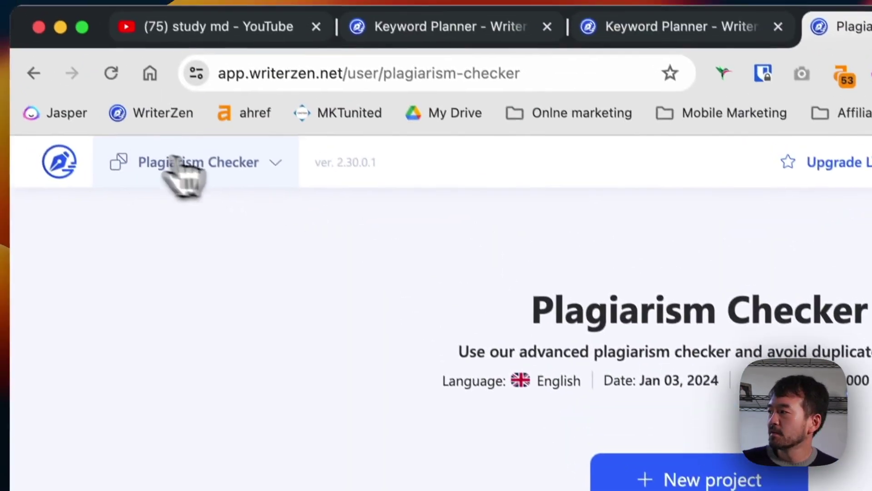
Go to the Content Creator, view the "are donuts fried or baked" project on the second page and return to the project list
left_click(177, 164)
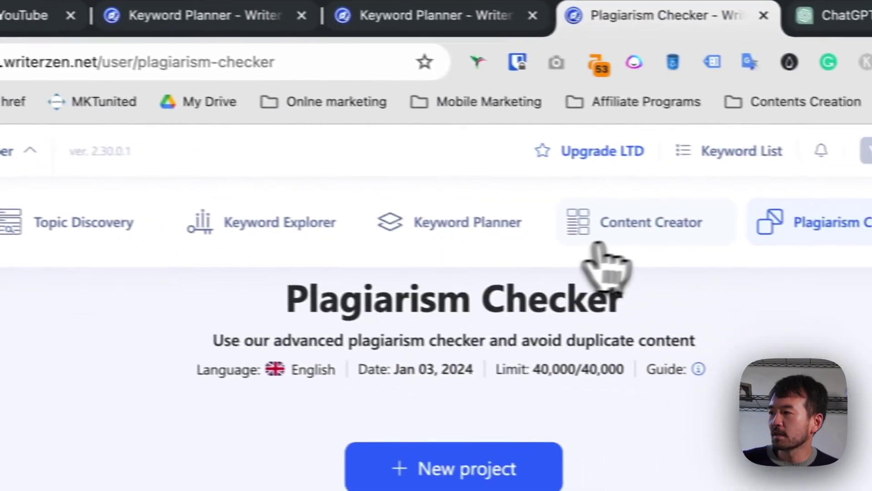
left_click(597, 245)
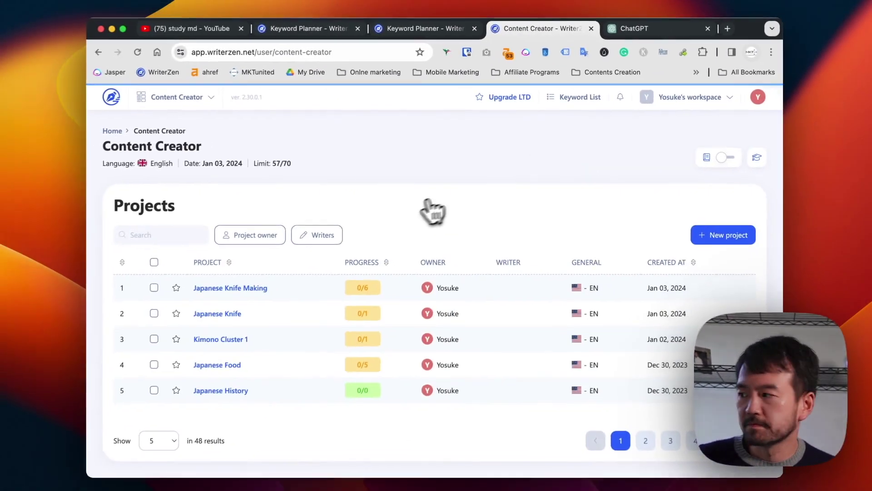
left_click(643, 437)
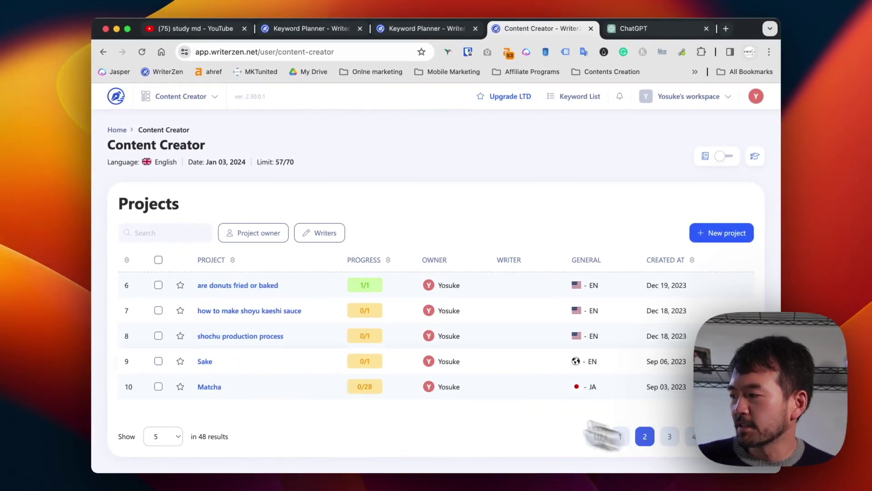
left_click(240, 290)
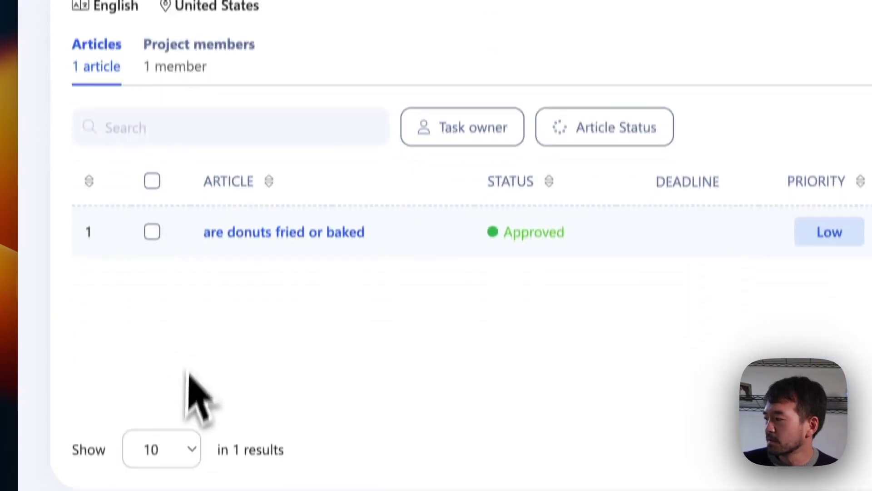
left_click(160, 132)
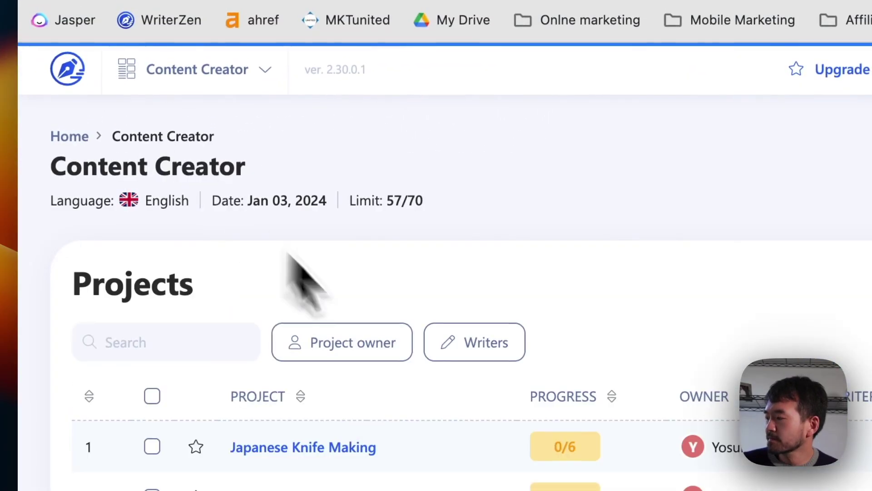
Open the "japanese knives book" article in the Japanese Knife Making project and run a plagiarism check on its content
left_click(313, 364)
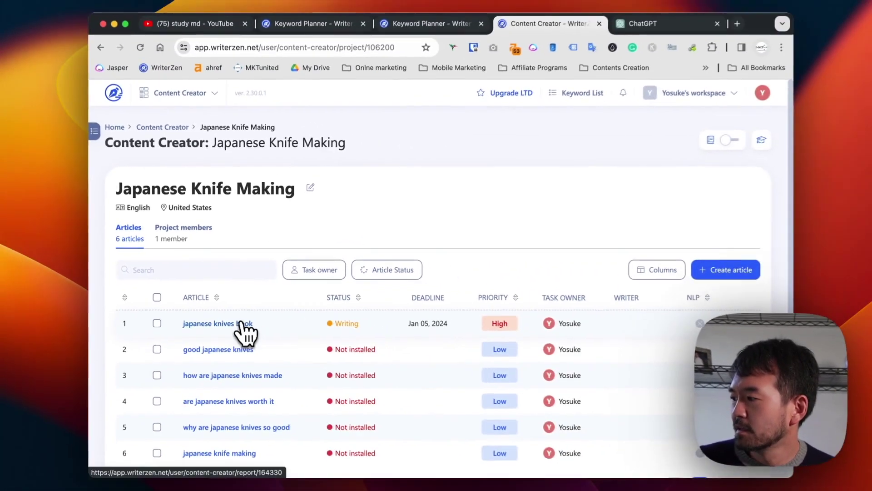
left_click(272, 393)
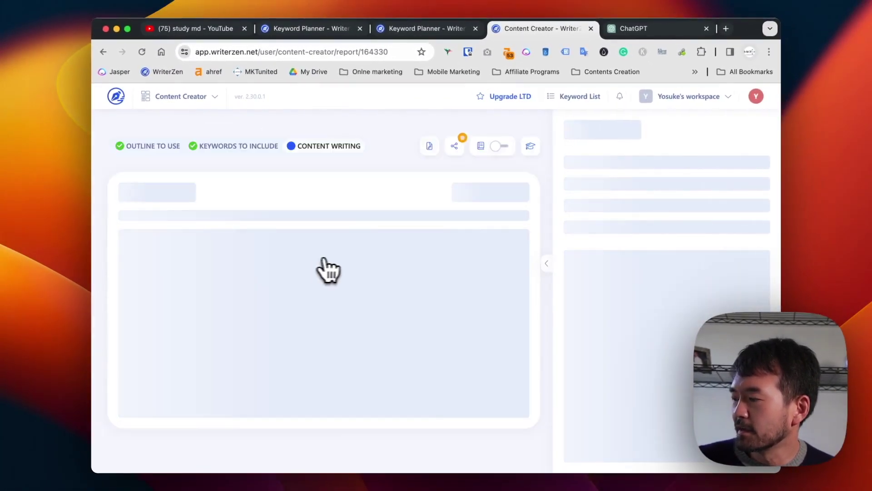
scroll(409, 273, "down", 5)
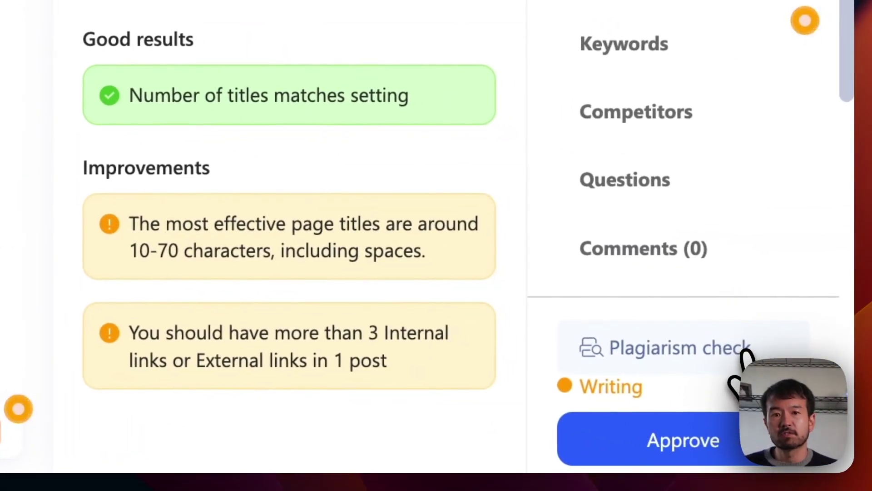
left_click(745, 351)
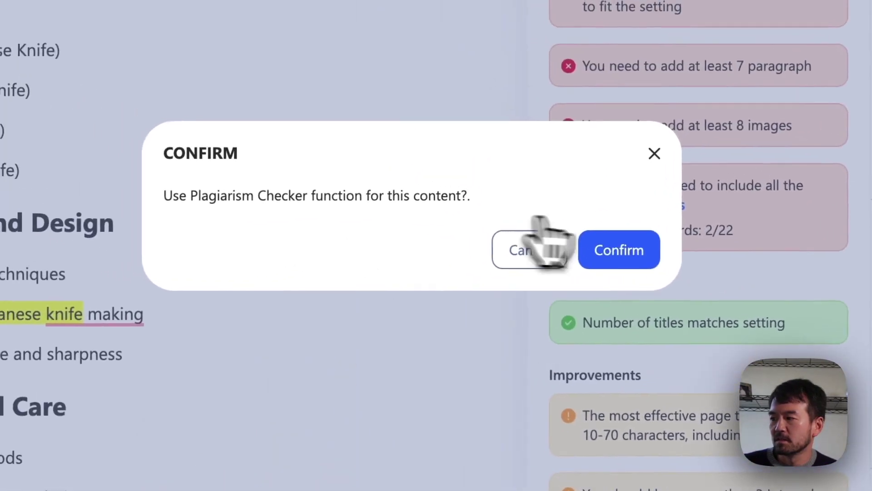
left_click(616, 255)
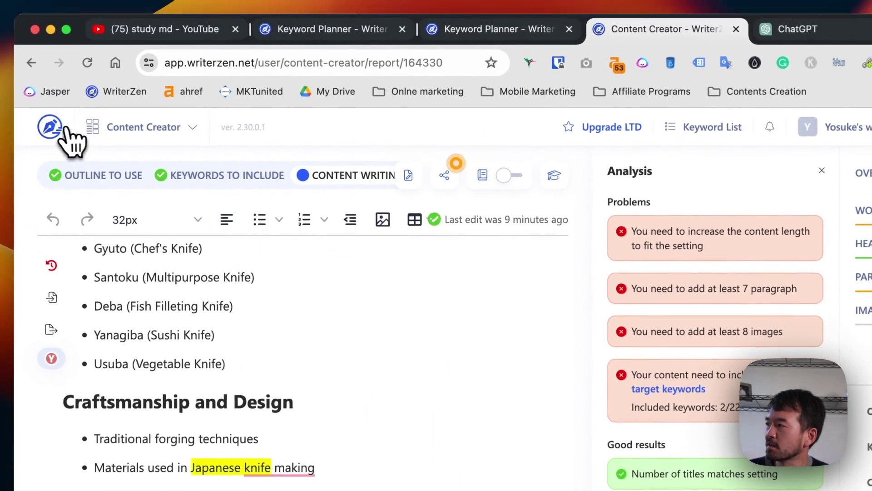
Return to the dashboard and review the "japanese knives book" report from the Plagiarism Checker history
left_click(67, 130)
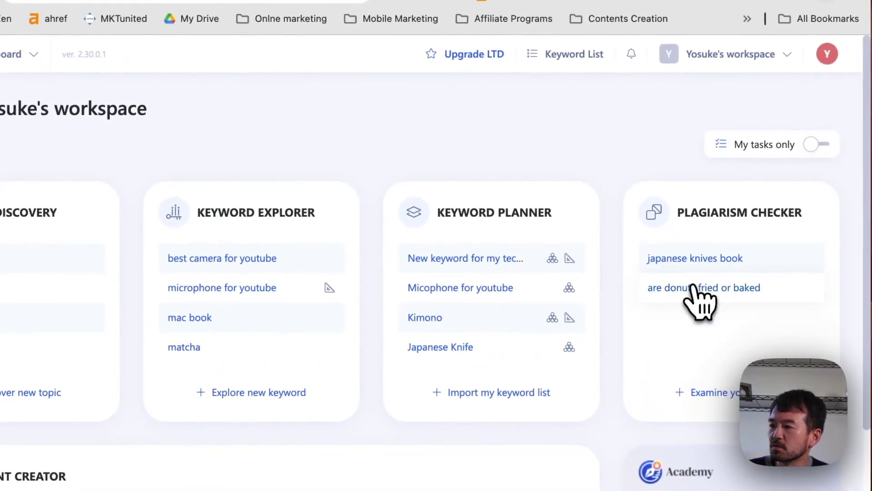
left_click(724, 229)
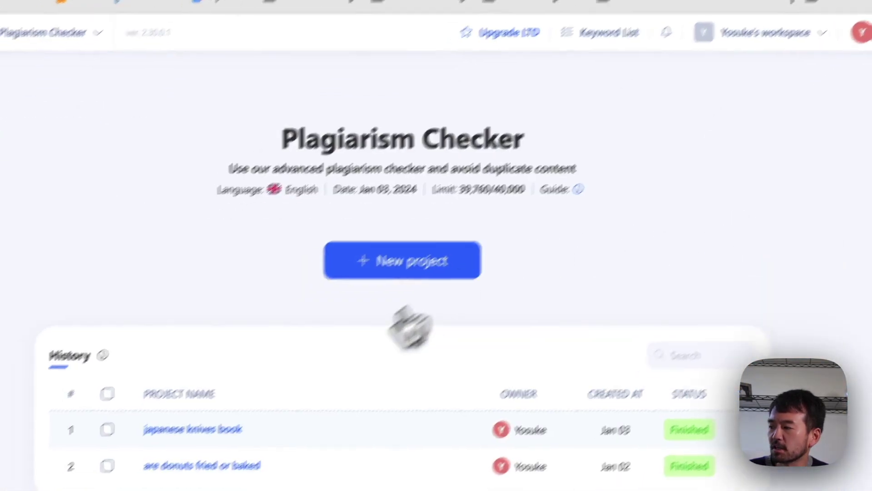
left_click(218, 427)
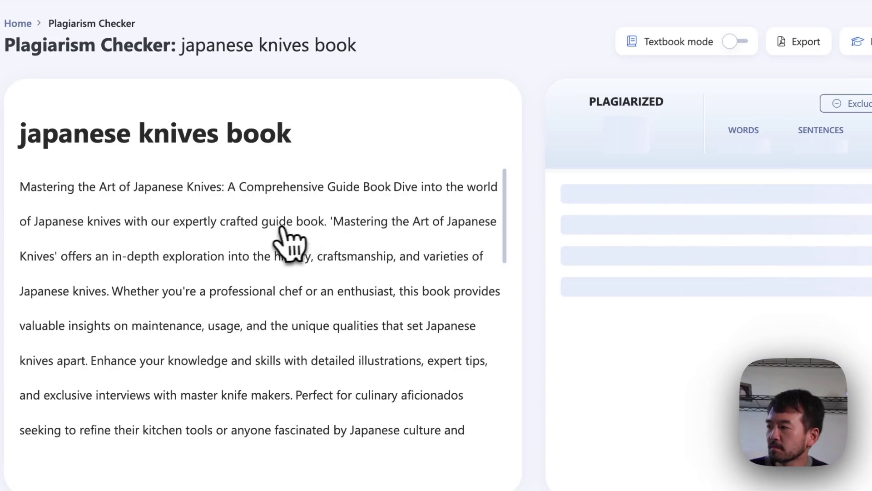
scroll(288, 244, "down", 10)
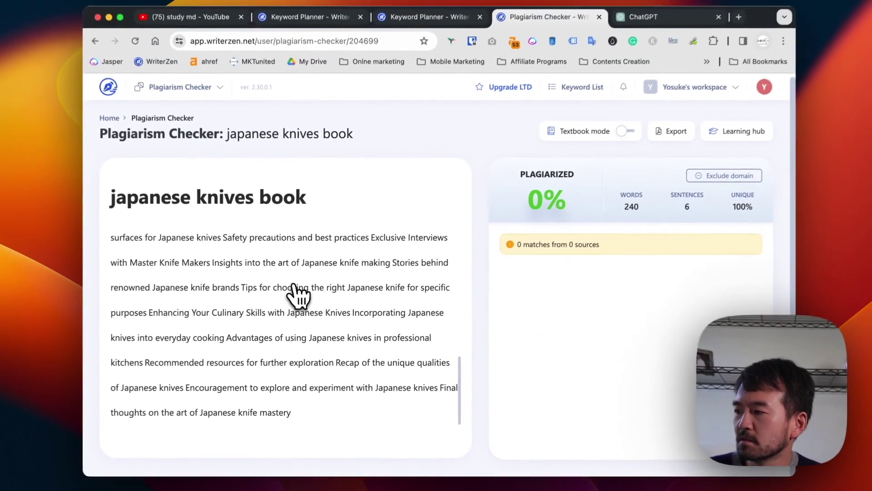
scroll(293, 285, "up", 5)
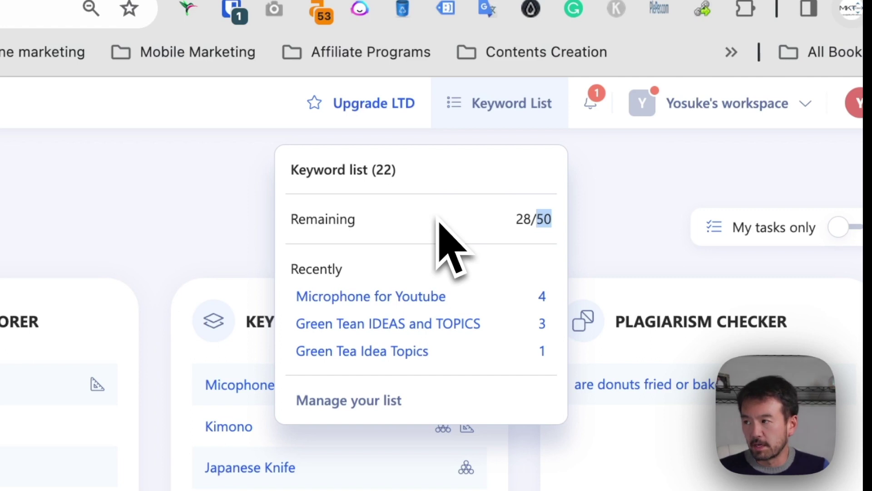
Check the remaining keyword list allowance, open the keyword list manager and browse the saved lists
left_click_drag(524, 220, 490, 230)
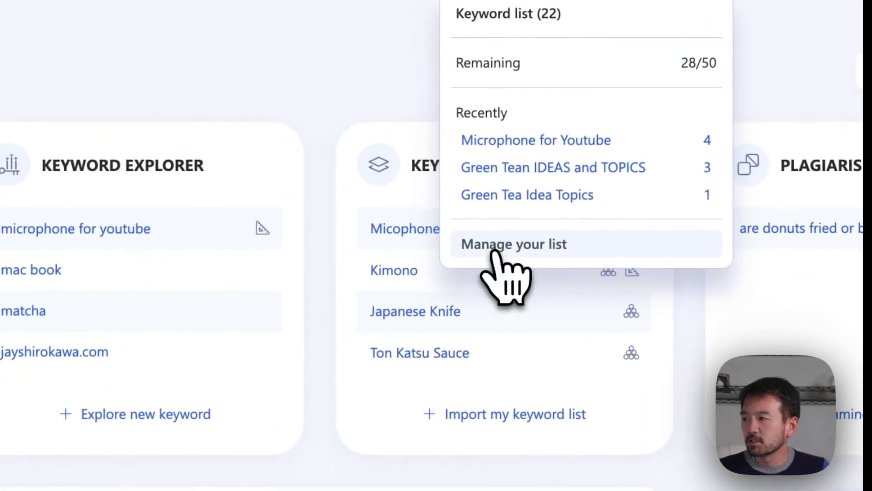
left_click(455, 291)
left_click(16, 106)
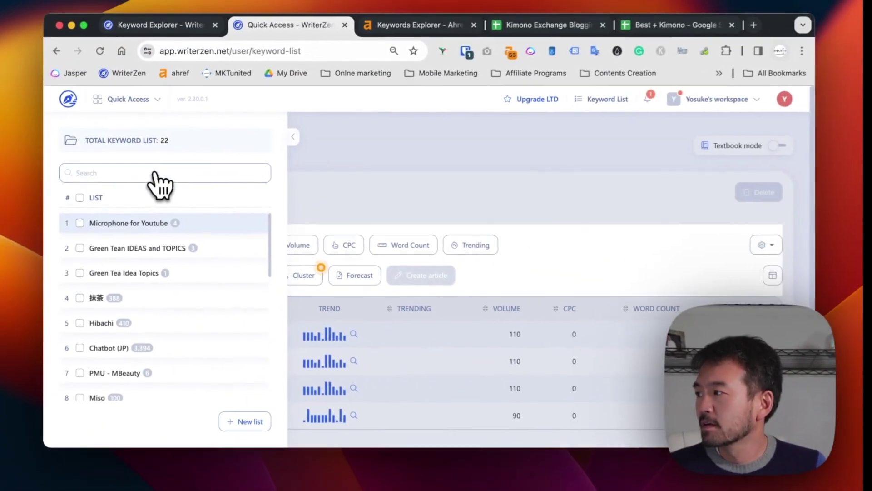
scroll(131, 300, "down", 10)
scroll(132, 307, "up", 10)
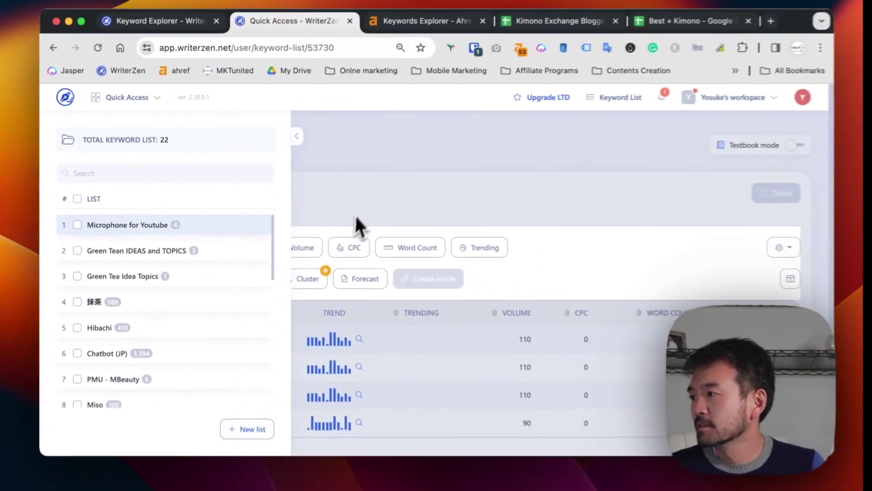
Close the overview of saved lists and review the keywords in the "Microphone for Youtube" list
left_click(356, 218)
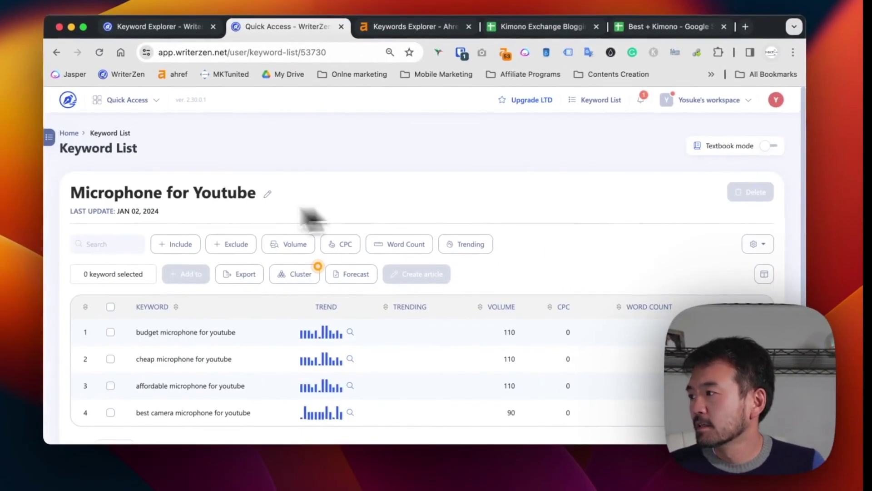
scroll(188, 331, "down", 2)
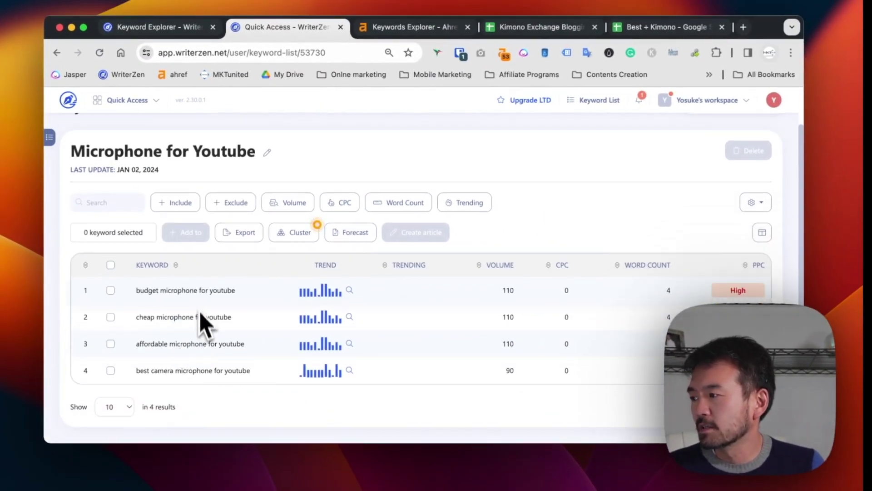
scroll(216, 377, "up", 2)
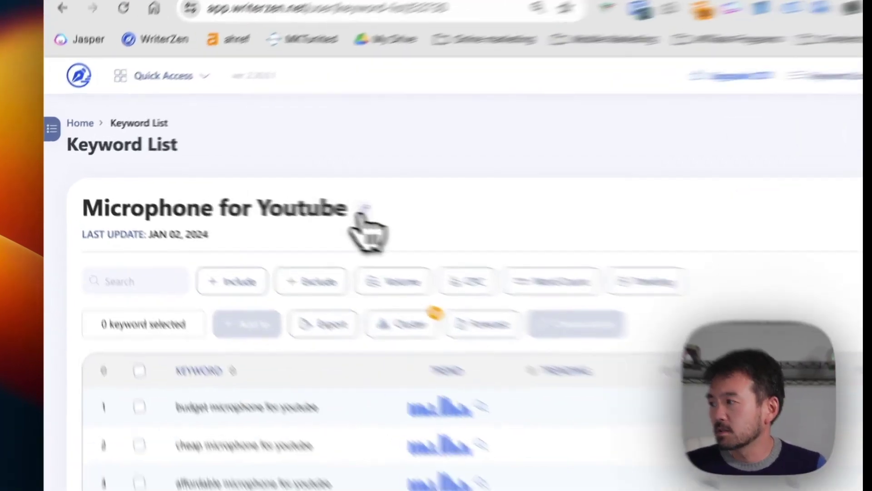
Rename the "Microphone for Youtube" keyword list to "tech for Youtube" and save the new name
left_click(266, 194)
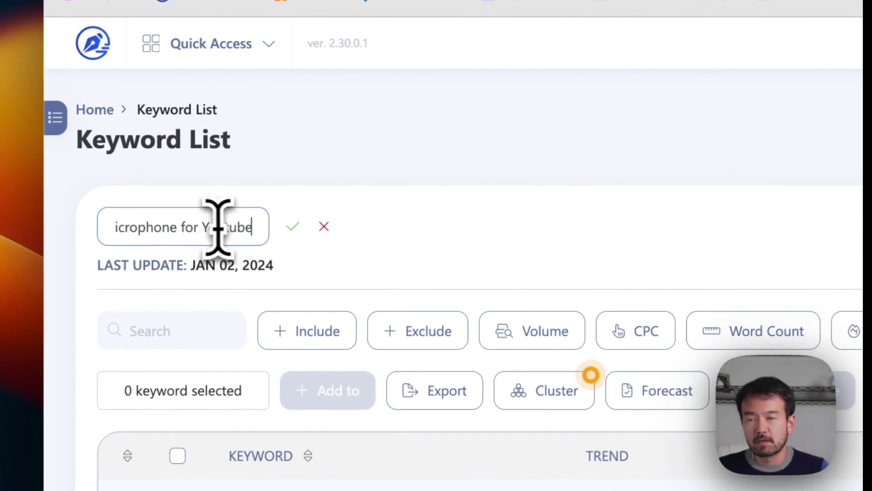
left_click_drag(181, 227, 49, 201)
type("te")
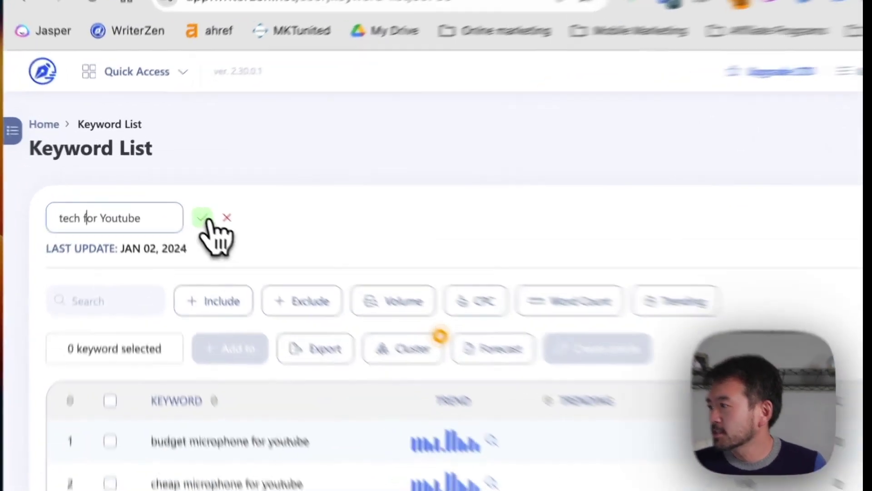
left_click(170, 195)
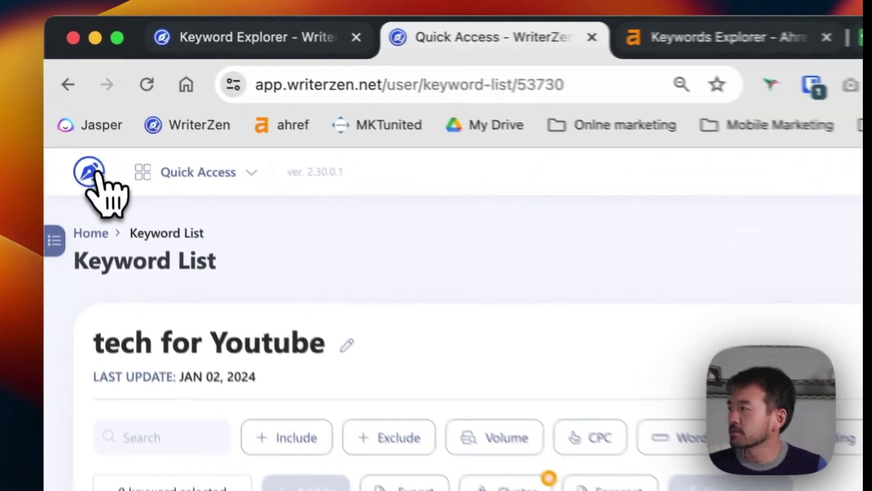
Return to the dashboard, open Keyword Explorer and search for "best camera for youtube" in the United States in English
left_click(68, 100)
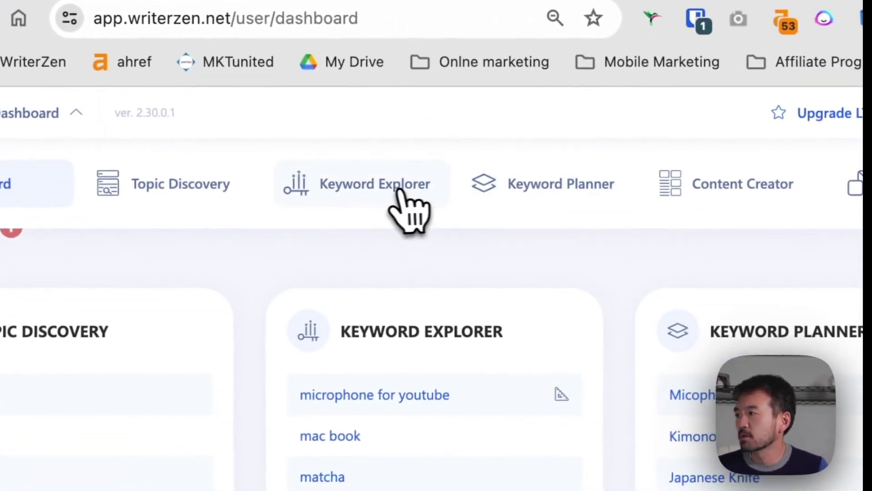
left_click(416, 194)
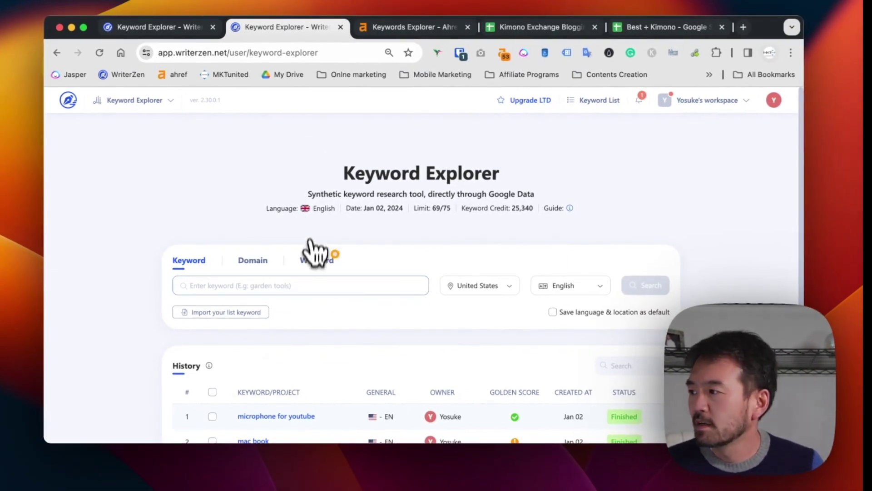
left_click(199, 291)
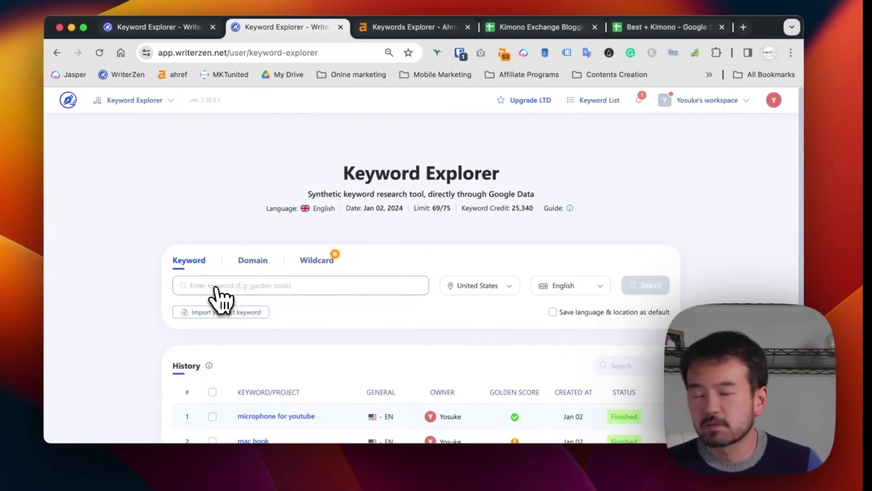
type("best camera for")
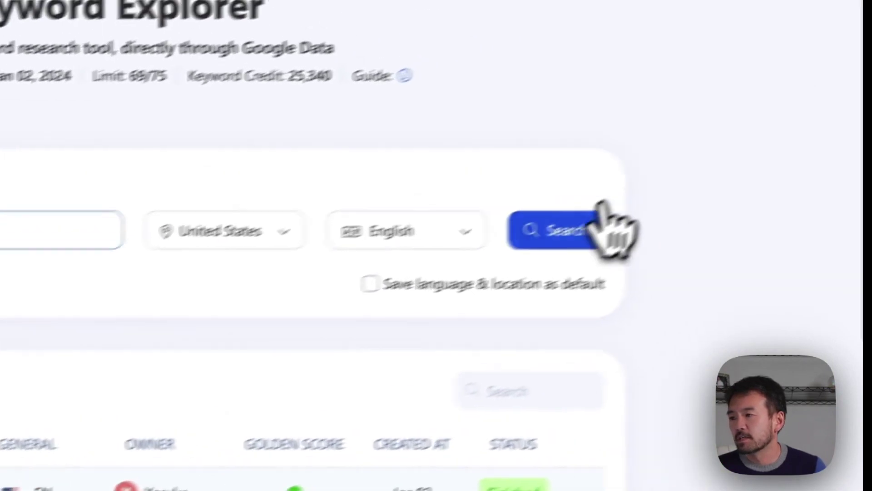
left_click(577, 222)
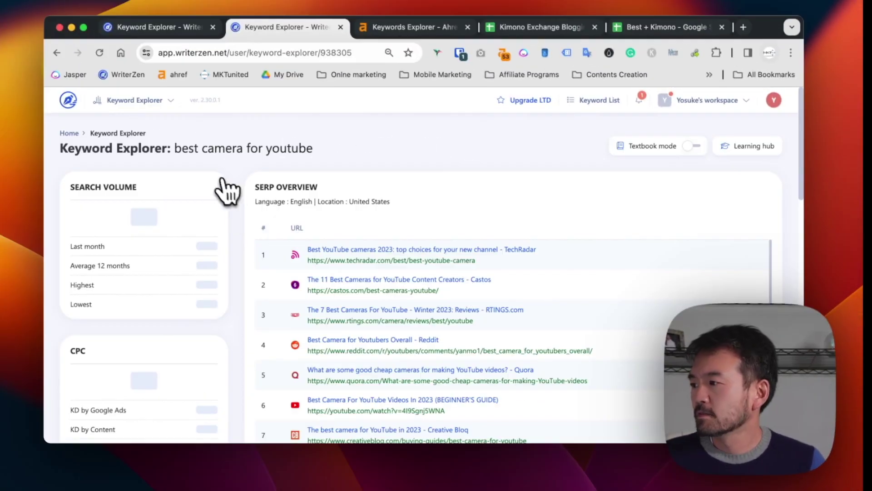
Select nine "best camera for youtube" keywords from the results, including the filming, videos, beginners, under 500, gaming, interviews and vlogging beginners variants
scroll(270, 229, "down", 5)
scroll(204, 241, "up", 5)
scroll(236, 272, "down", 3)
scroll(246, 289, "down", 15)
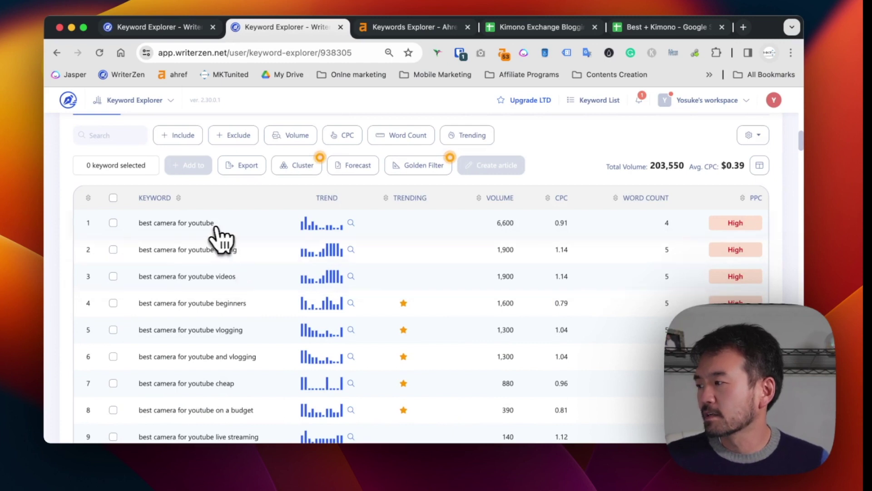
scroll(217, 234, "down", 2)
scroll(154, 268, "up", 2)
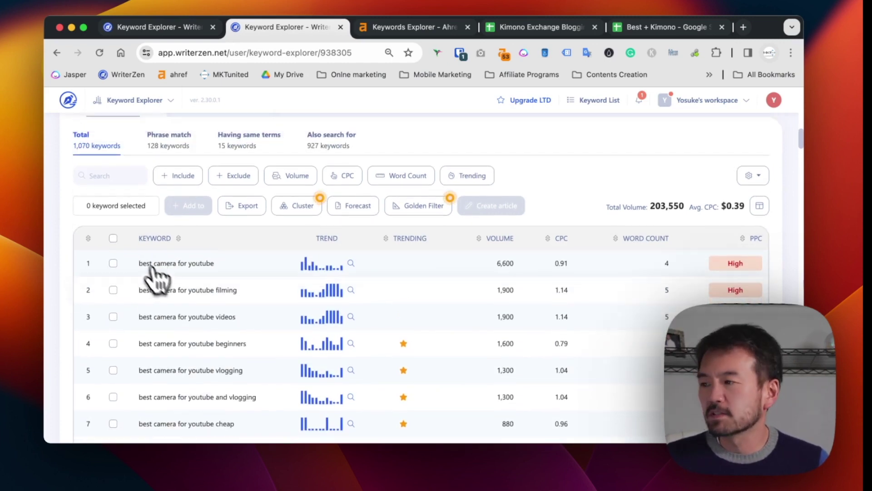
scroll(120, 366, "down", 7)
left_click(113, 366)
left_click(114, 393)
scroll(118, 405, "down", 4)
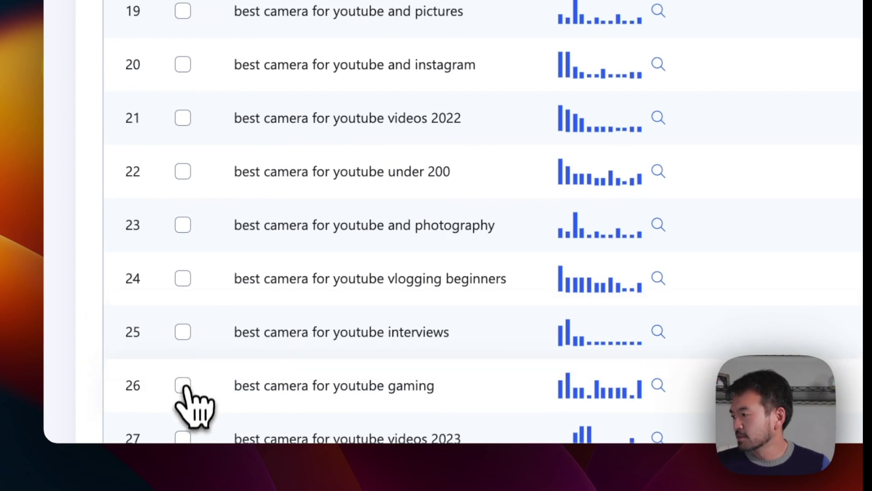
left_click(183, 386)
left_click(183, 331)
left_click(182, 278)
Add the selected camera keywords to the existing "tech for Youtube" keyword list
scroll(381, 145, "up", 4)
scroll(396, 136, "up", 5)
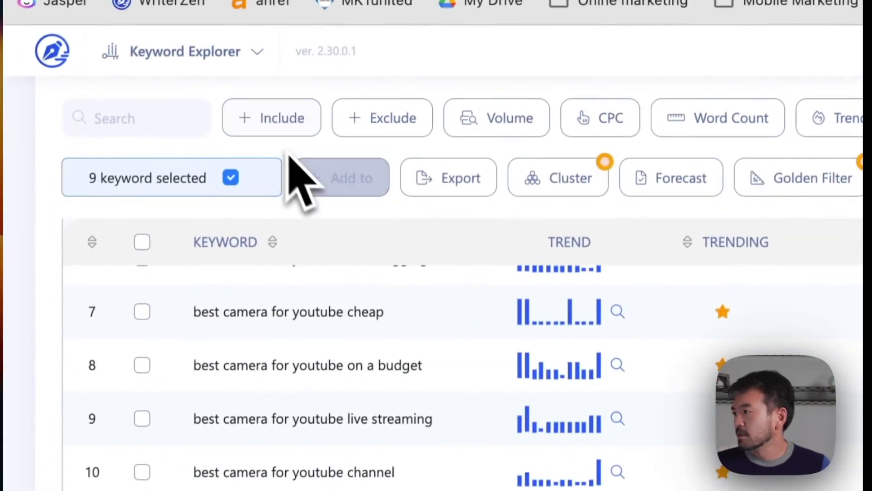
left_click(345, 188)
scroll(405, 200, "up", 3)
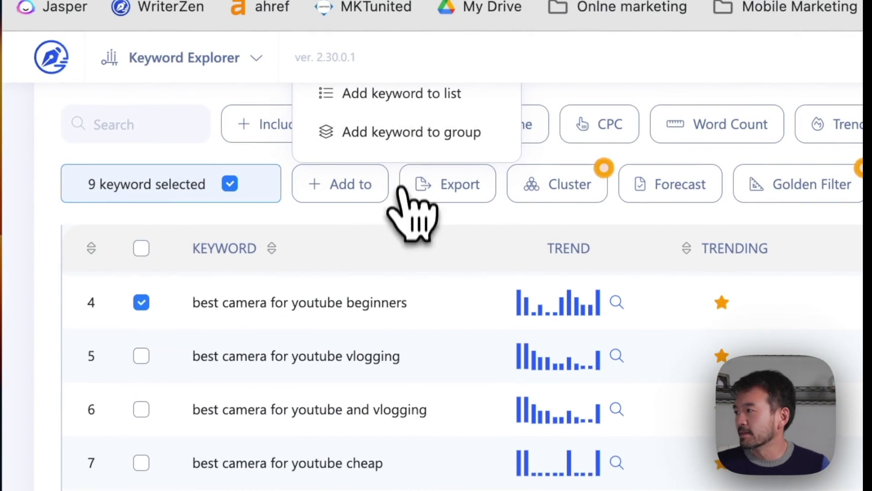
left_click(394, 97)
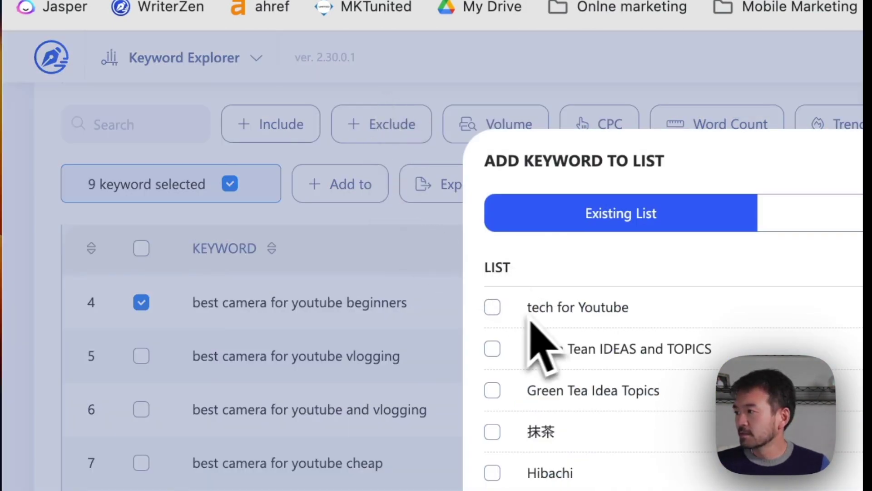
left_click(495, 308)
left_click(594, 356)
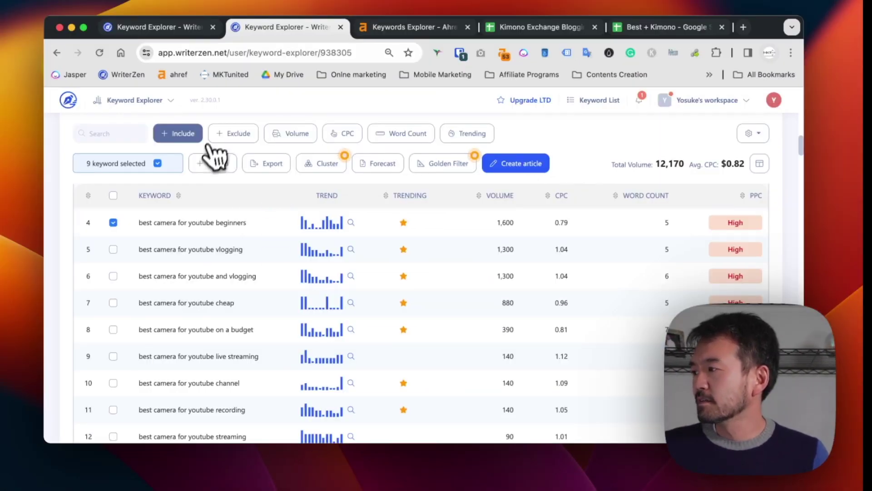
Open the "tech for Youtube" keyword list and review the microphone and camera keywords it contains
scroll(299, 170, "up", 5)
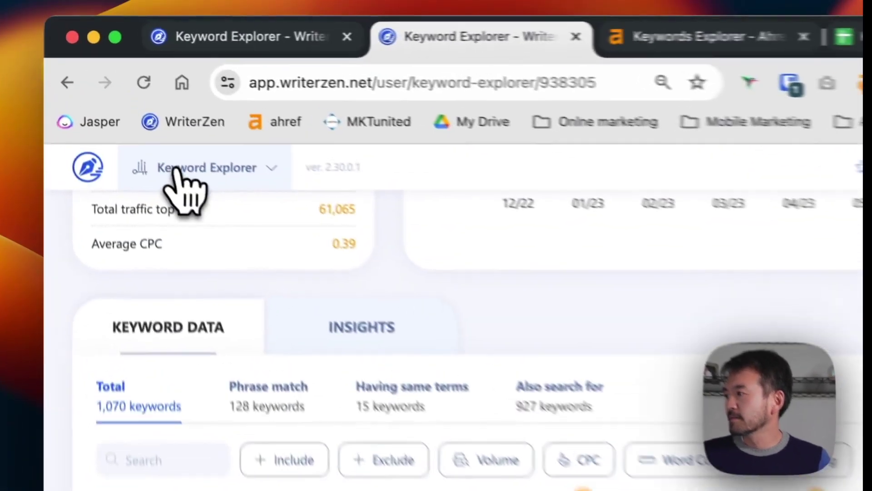
left_click(118, 101)
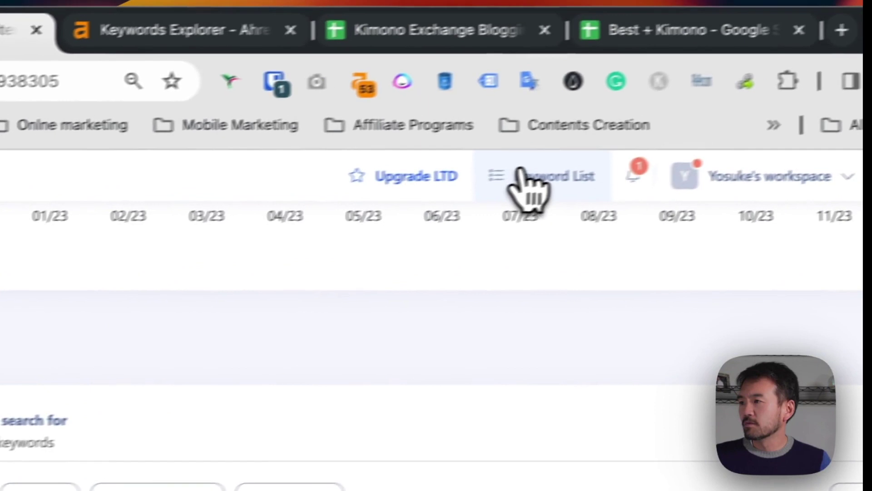
left_click(861, 118)
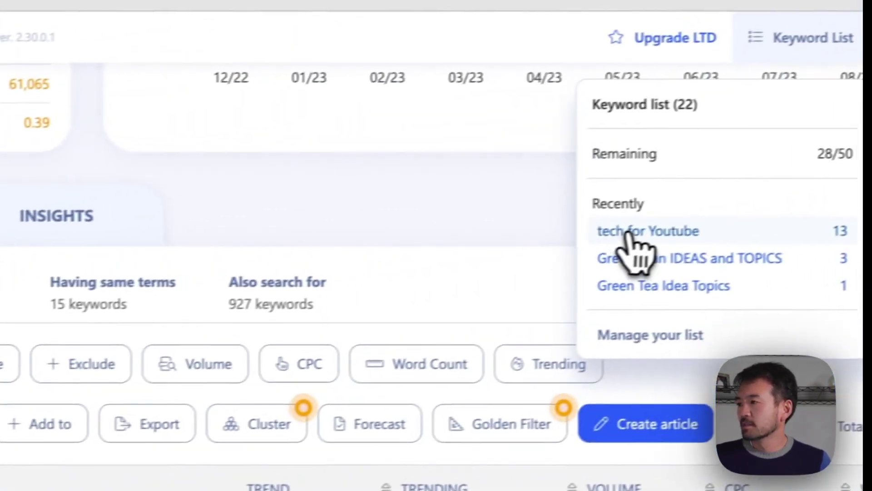
left_click(636, 232)
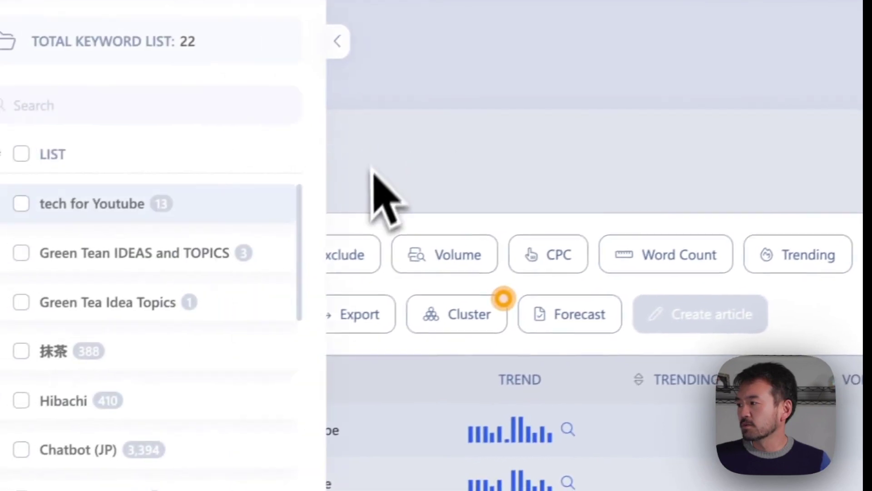
scroll(382, 292, "down", 4)
scroll(486, 322, "down", 10)
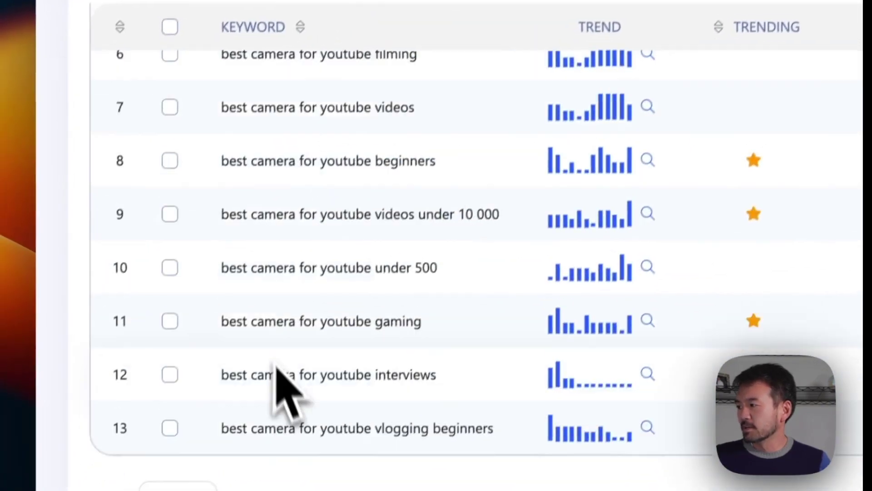
scroll(218, 427, "up", 10)
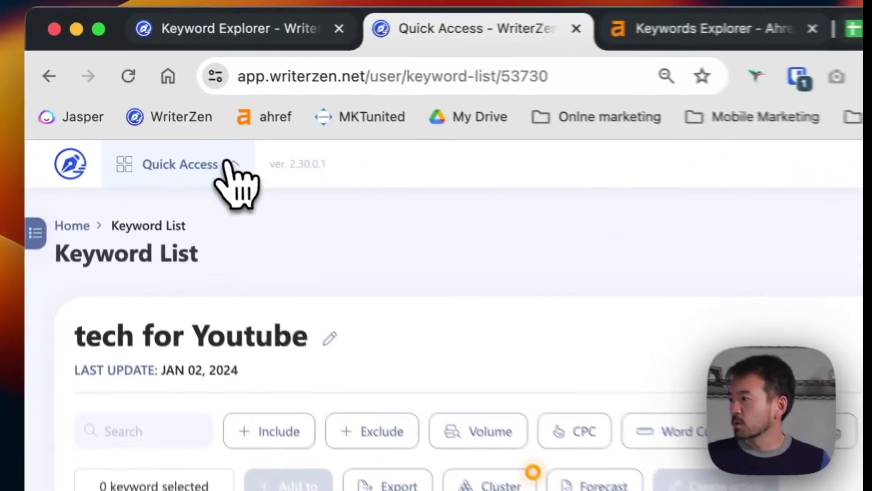
Start a new Keyword Planner project and import its keywords from the "tech for Youtube" list
left_click(136, 99)
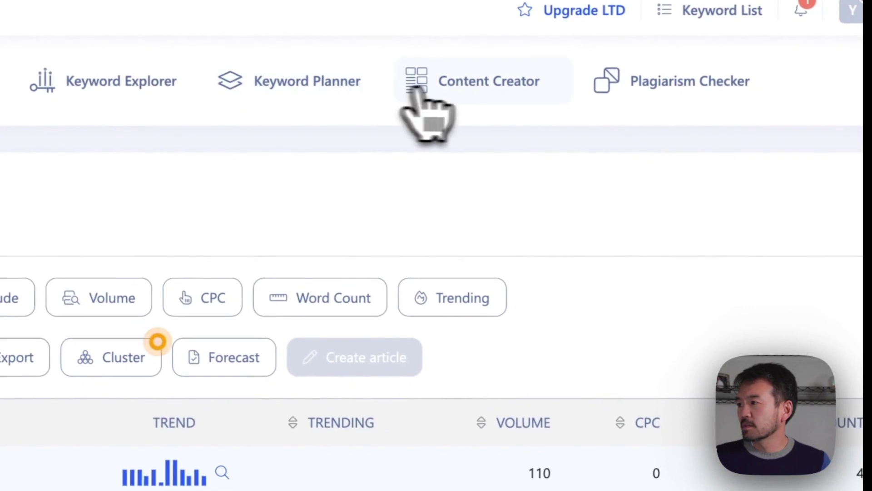
left_click(318, 98)
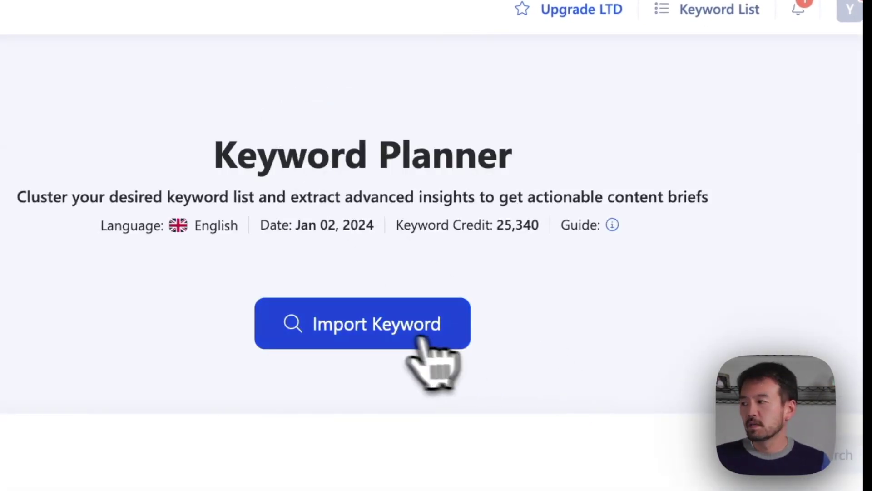
left_click(368, 338)
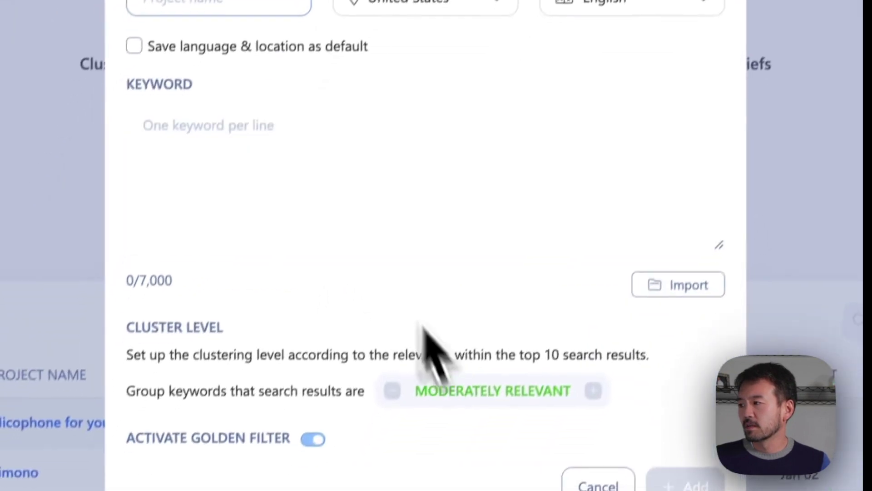
left_click(611, 323)
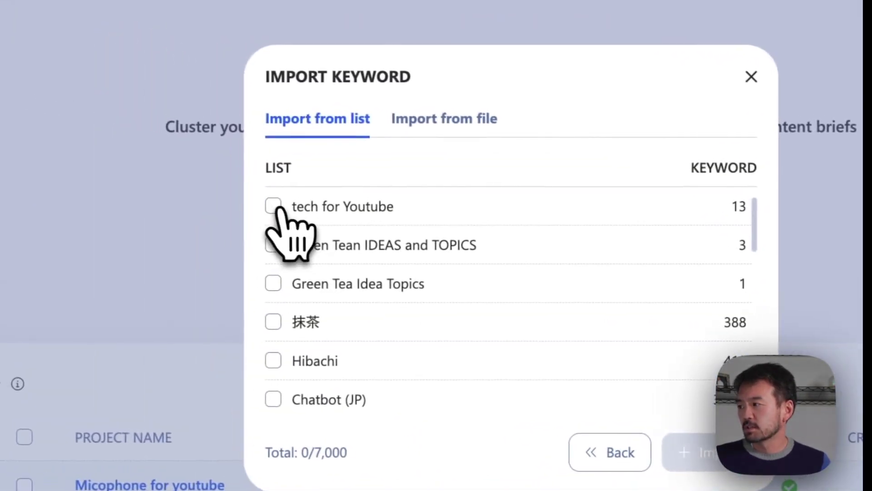
left_click(274, 205)
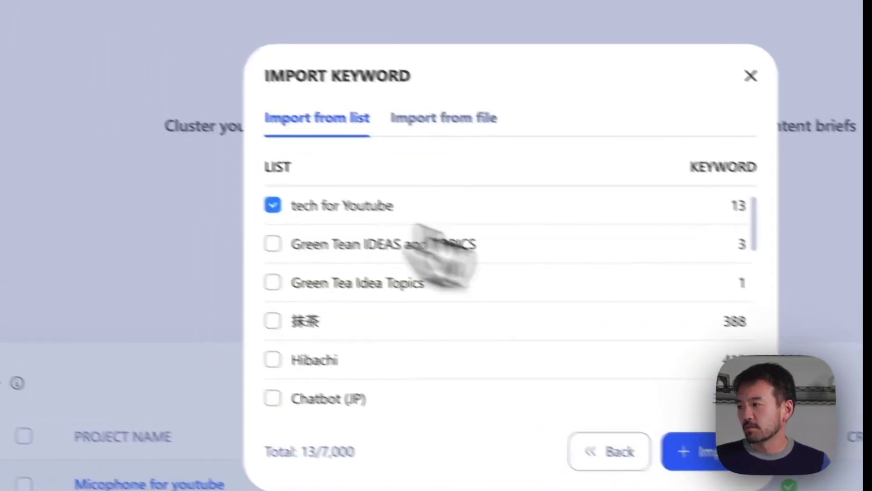
left_click(739, 452)
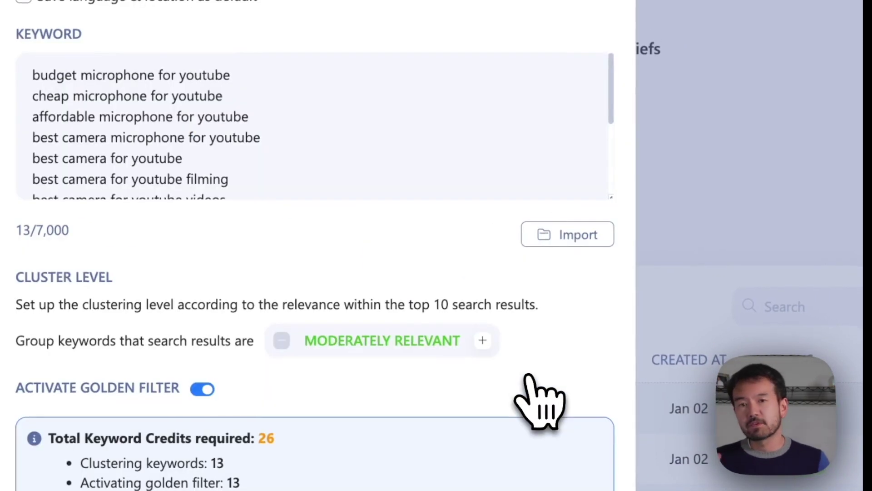
Name the project "New keyword for my tech for youtube site" and create it with moderately relevant clustering and the golden filter active
left_click(562, 159)
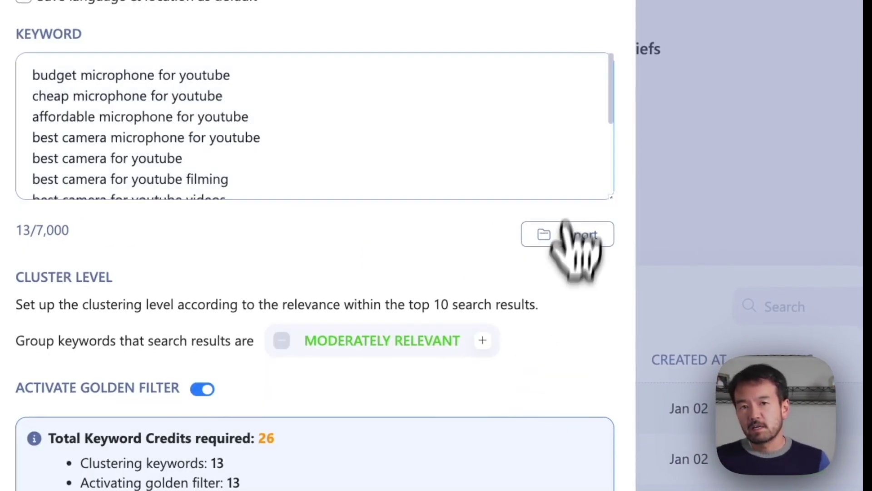
scroll(443, 191, "down", 1)
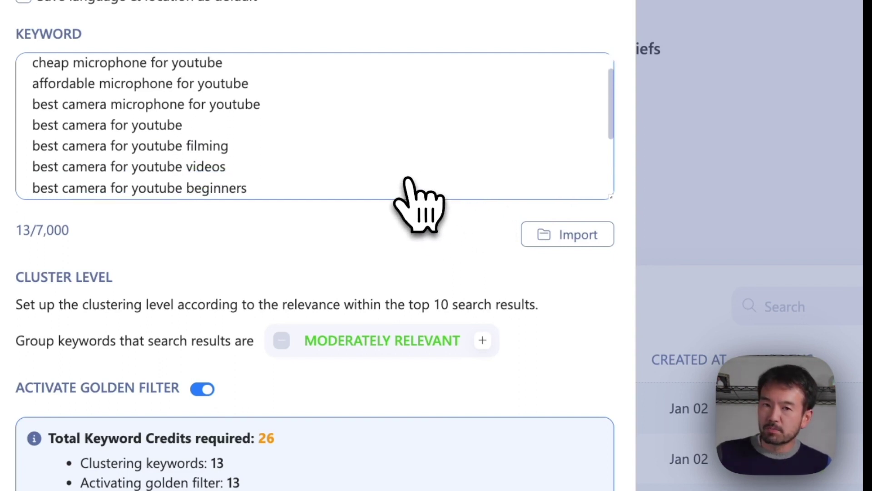
left_click(366, 166)
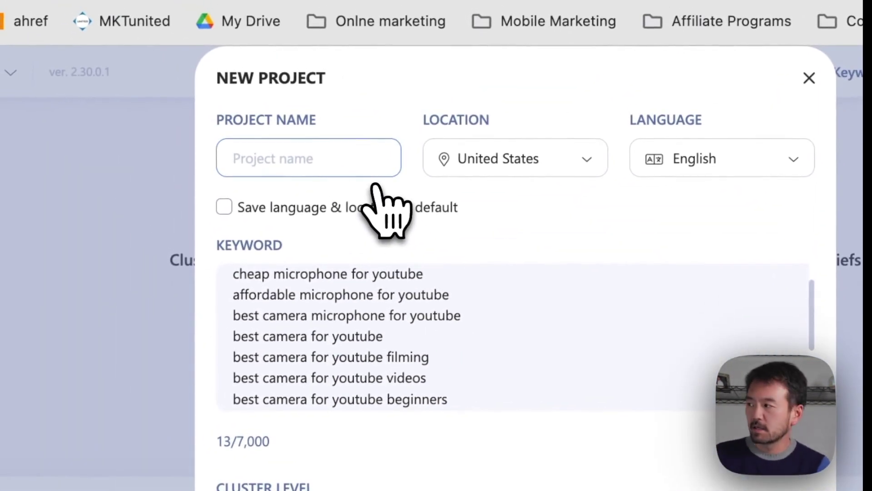
type("New")
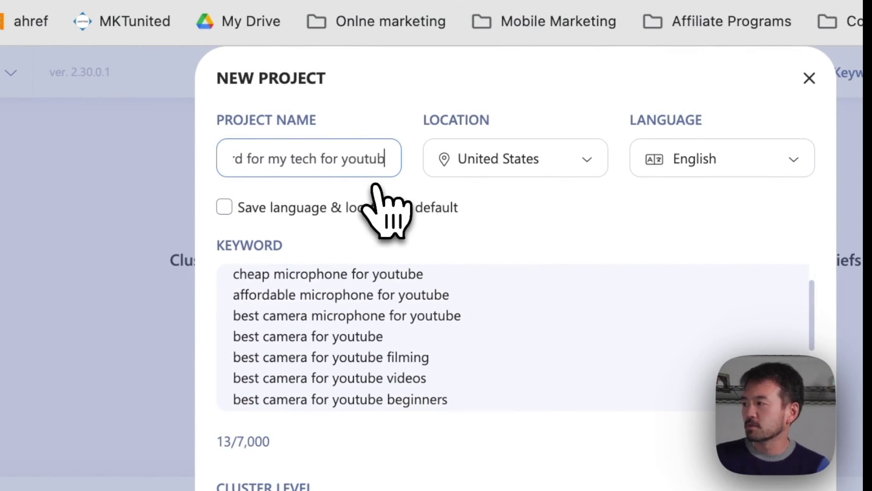
type("site")
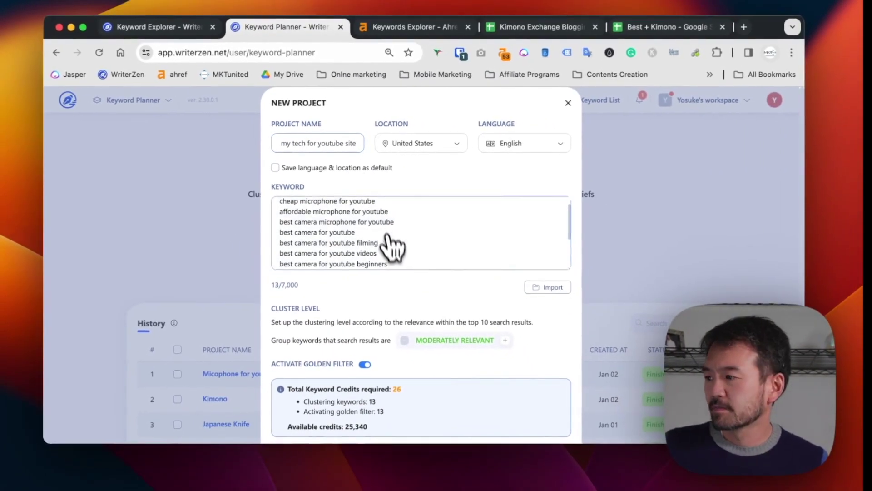
scroll(389, 291, "down", 3)
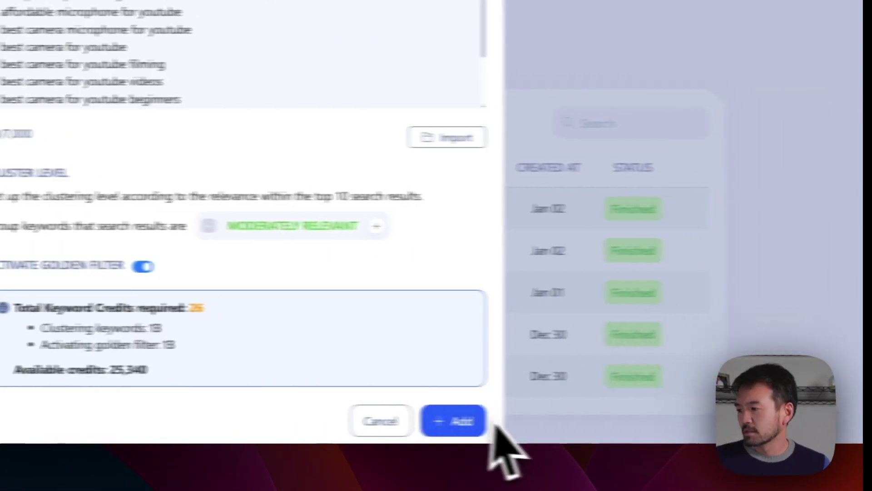
left_click(610, 421)
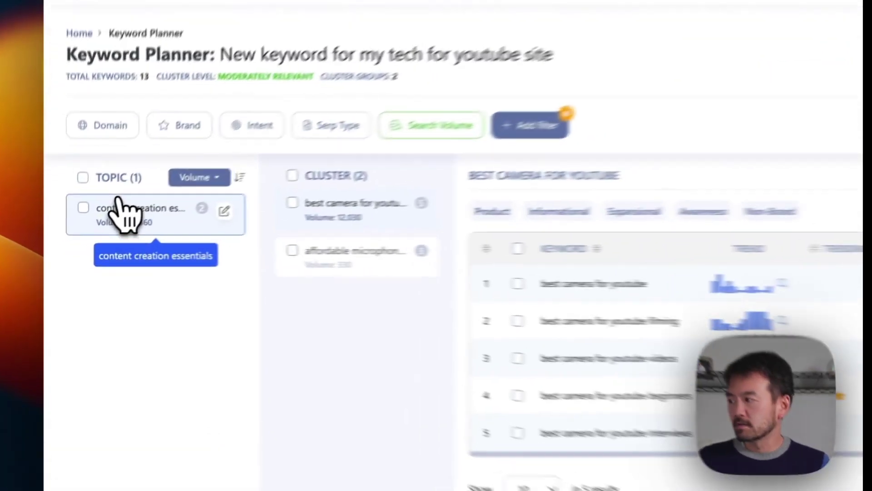
Open the "affordable microphone for youtube" cluster to examine its keywords
left_click(405, 271)
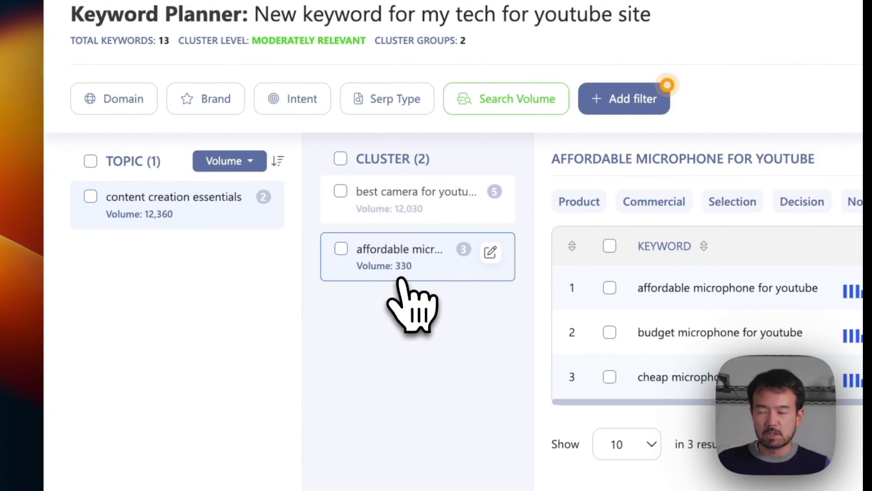
Compare the "best camera for youtube" and "affordable microphone for youtube" clusters, and return to the Keyword Planner overview through the home dashboard
left_click(396, 213)
left_click(405, 264)
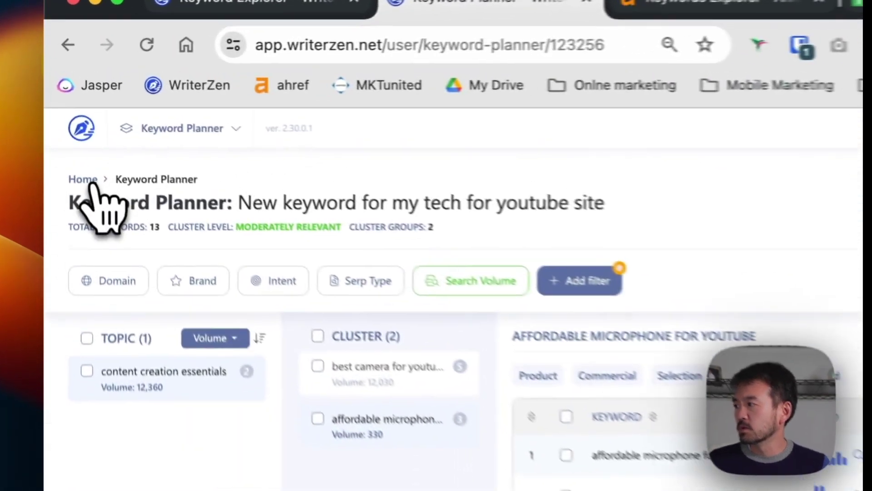
left_click(64, 126)
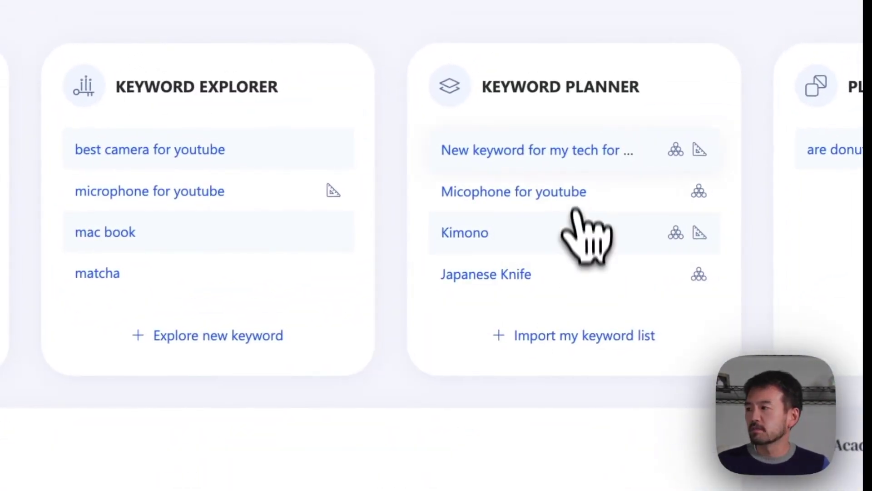
left_click(539, 112)
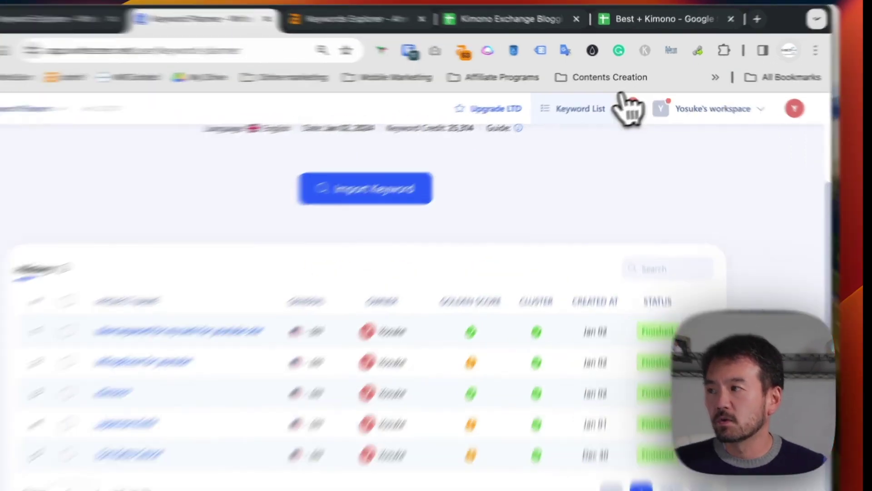
Open the saved "tech for Youtube" keyword list, collapse the overview of all lists, and look through its keywords
left_click(592, 103)
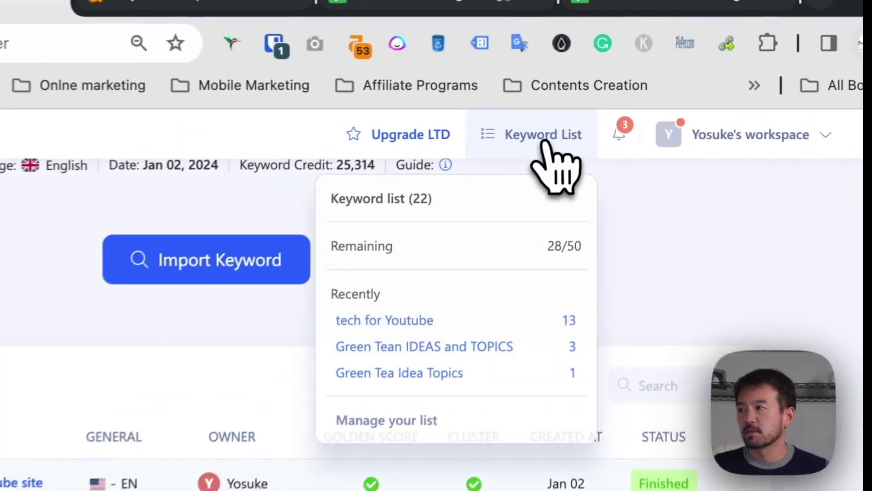
left_click(388, 321)
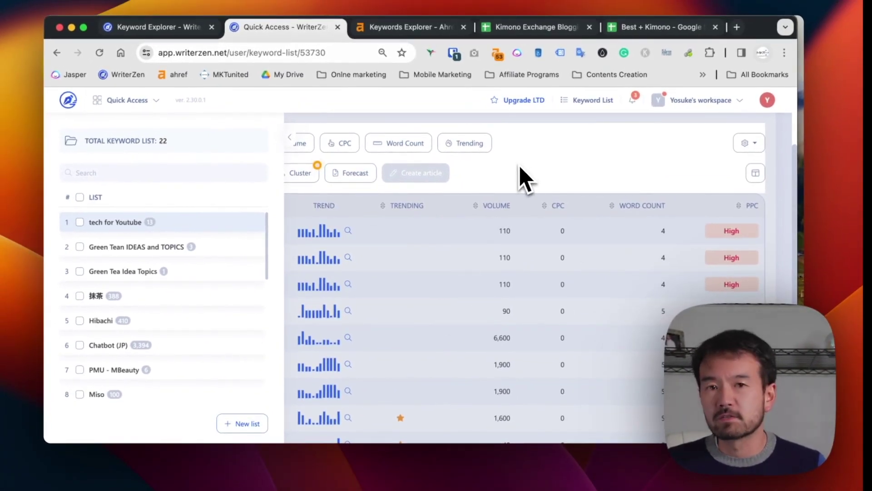
scroll(347, 171, "up", 5)
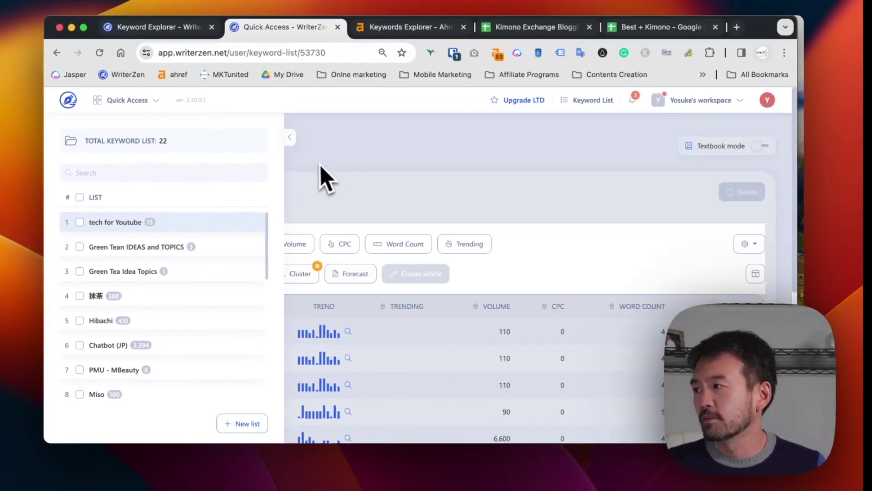
left_click(287, 139)
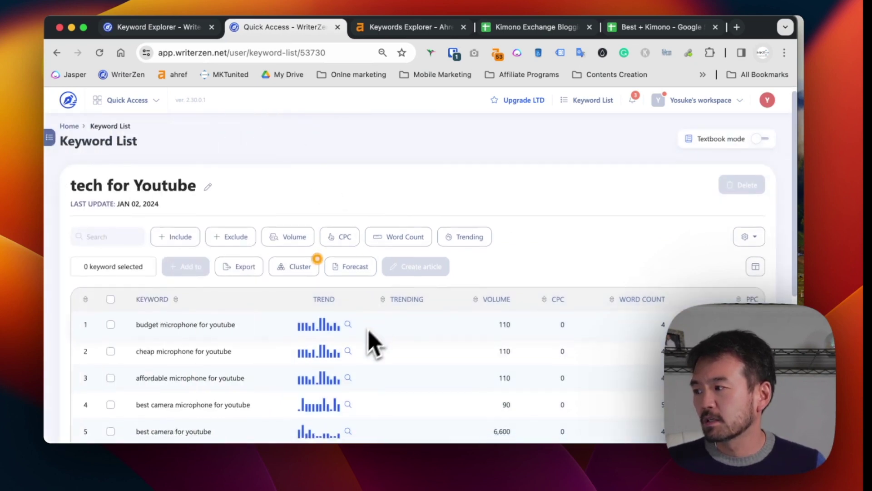
scroll(368, 341, "down", 3)
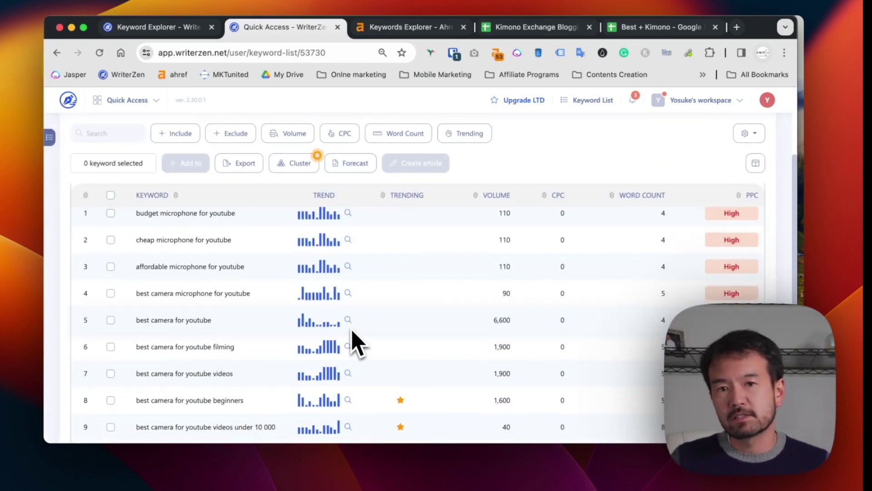
Go back to the Keyword Planner and look through the history of clustered projects
scroll(453, 311, "up", 3)
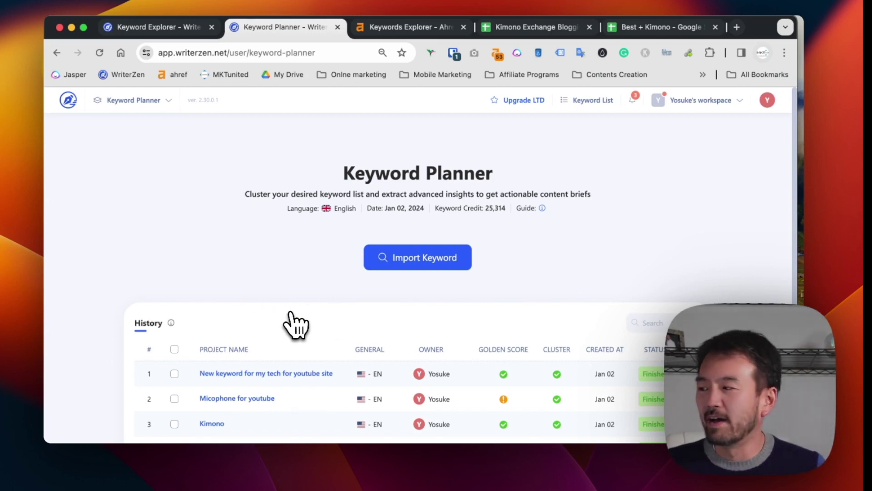
scroll(296, 325, "down", 2)
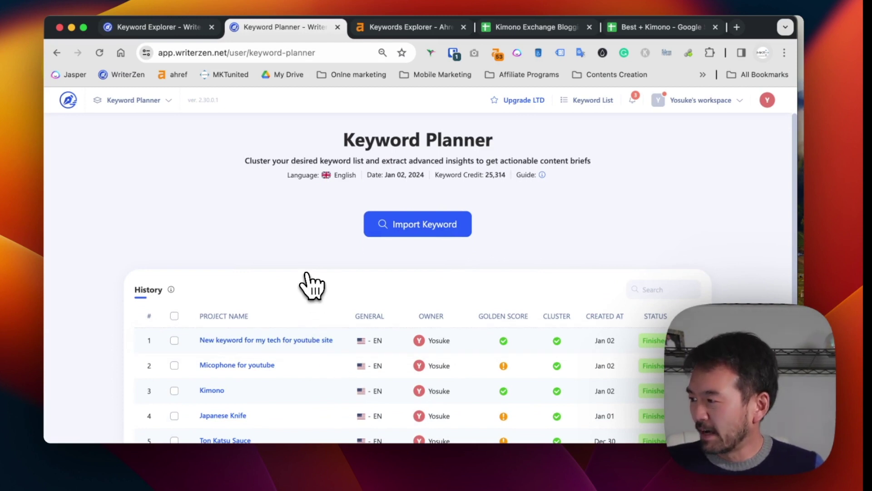
scroll(310, 305, "down", 2)
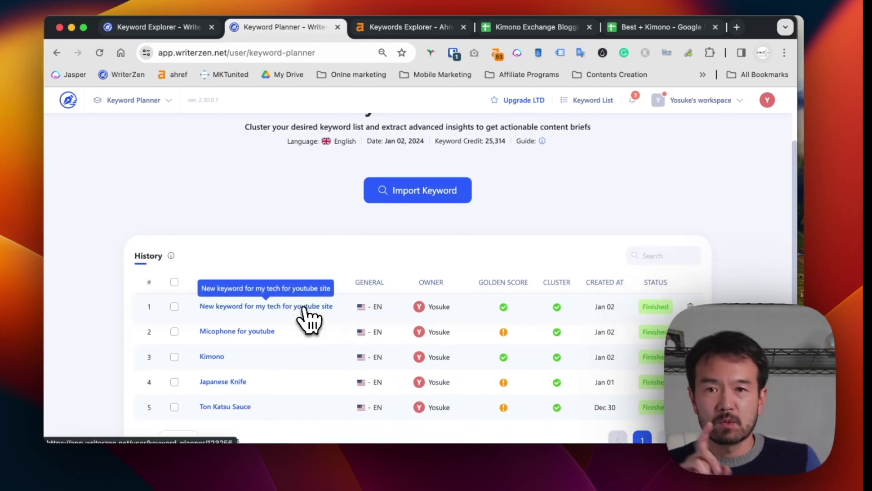